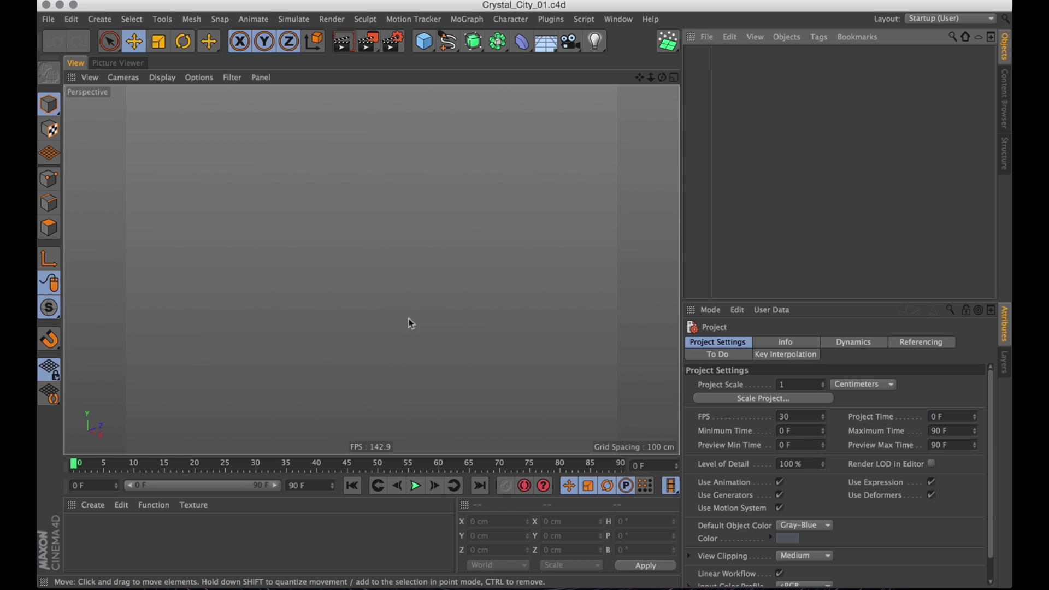
- Add a Polygon primitive to the empty scene
{"action": "left_click", "coordinate": [429, 43]}
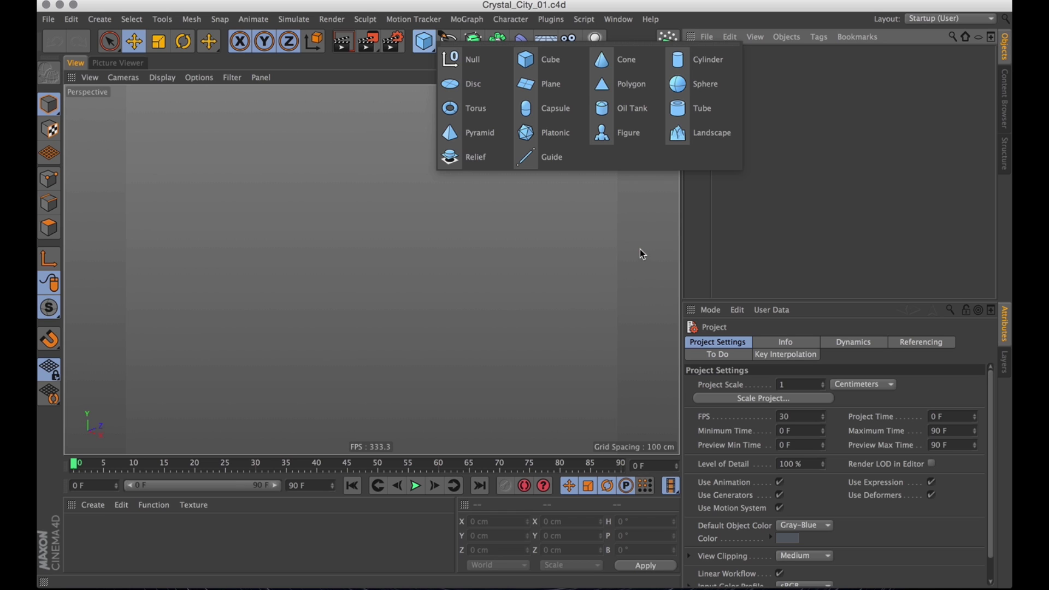
{"action": "left_click", "coordinate": [630, 86]}
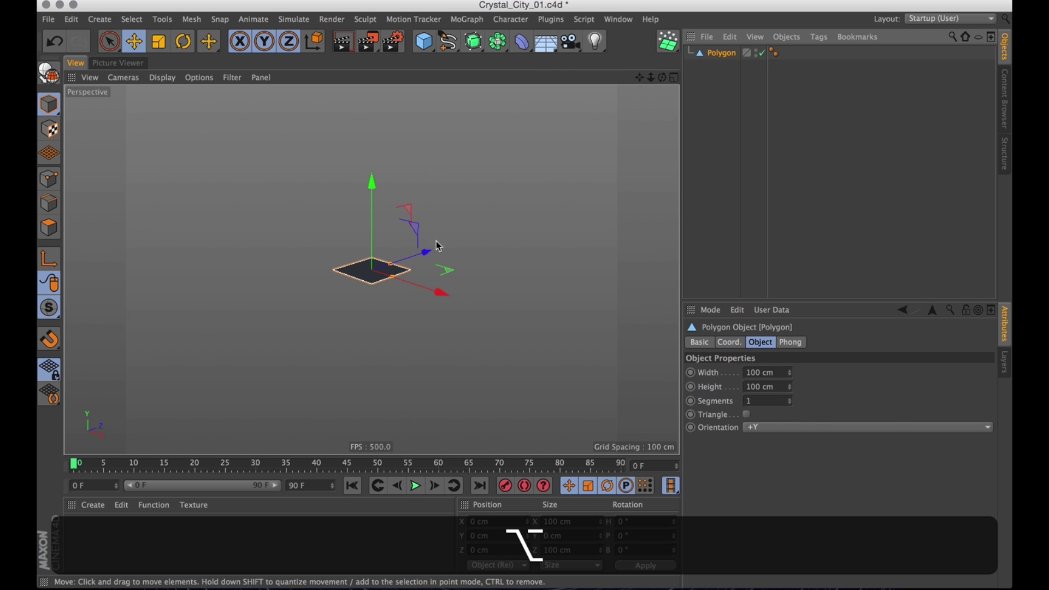
{"action": "left_click_drag", "start_coordinate": [435, 243], "coordinate": [381, 260], "text": "alt"}
{"action": "right_click_drag", "start_coordinate": [381, 260], "coordinate": [448, 262], "text": "alt"}
{"action": "left_click_drag", "start_coordinate": [448, 262], "coordinate": [444, 258], "text": "alt"}
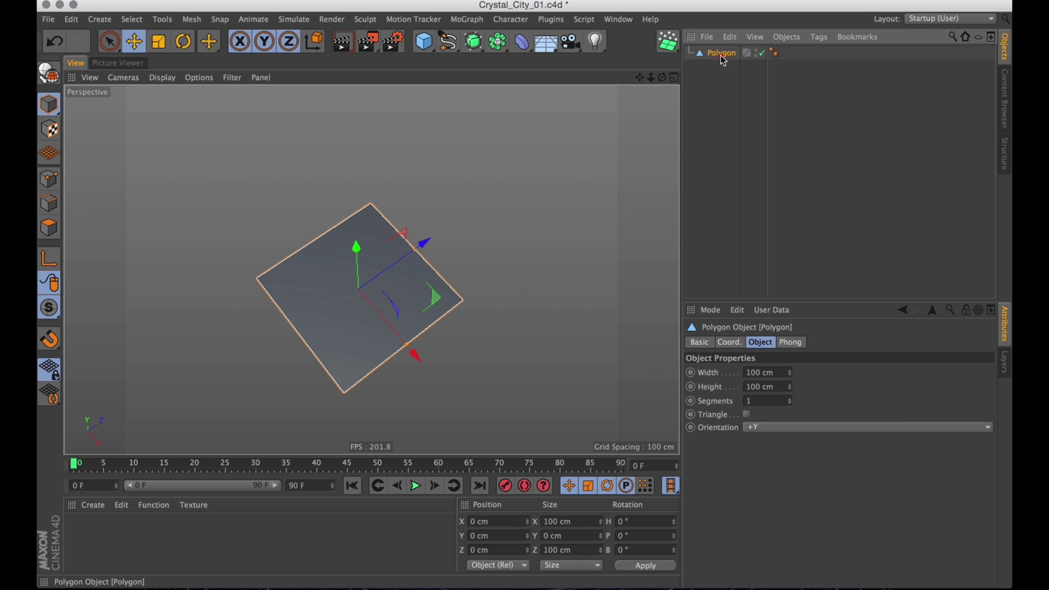
- Duplicate the polygon and turn the copy into a triangle
{"action": "left_click_drag", "start_coordinate": [724, 62], "coordinate": [711, 103], "text": "super"}
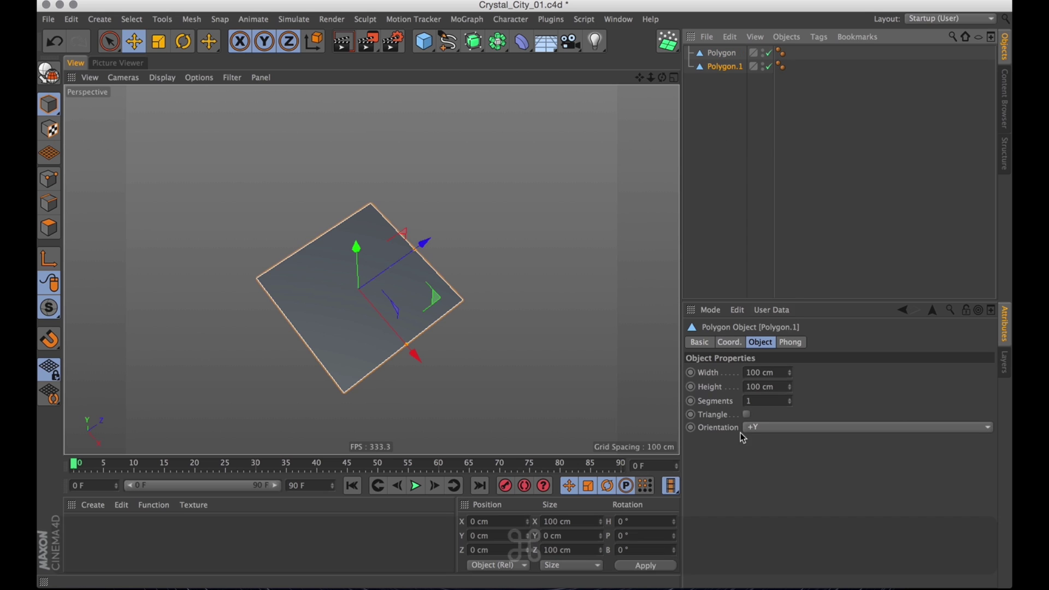
{"action": "left_click", "coordinate": [747, 415]}
{"action": "left_click", "coordinate": [692, 153]}
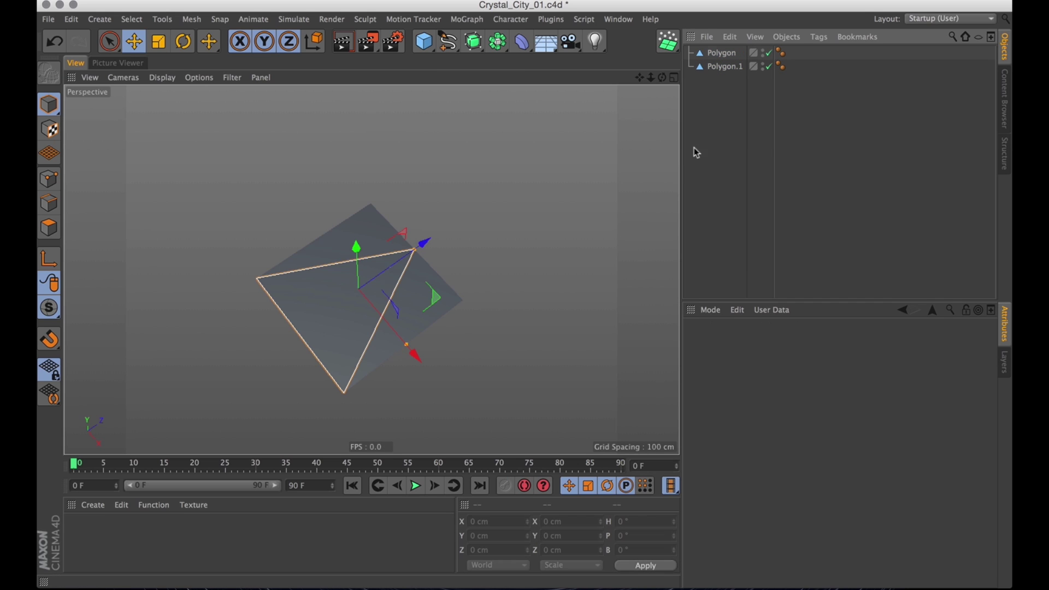
- Add a Disc primitive and set its rotation segments to 5 so it forms a pentagon
{"action": "left_click_drag", "start_coordinate": [430, 49], "coordinate": [467, 83]}
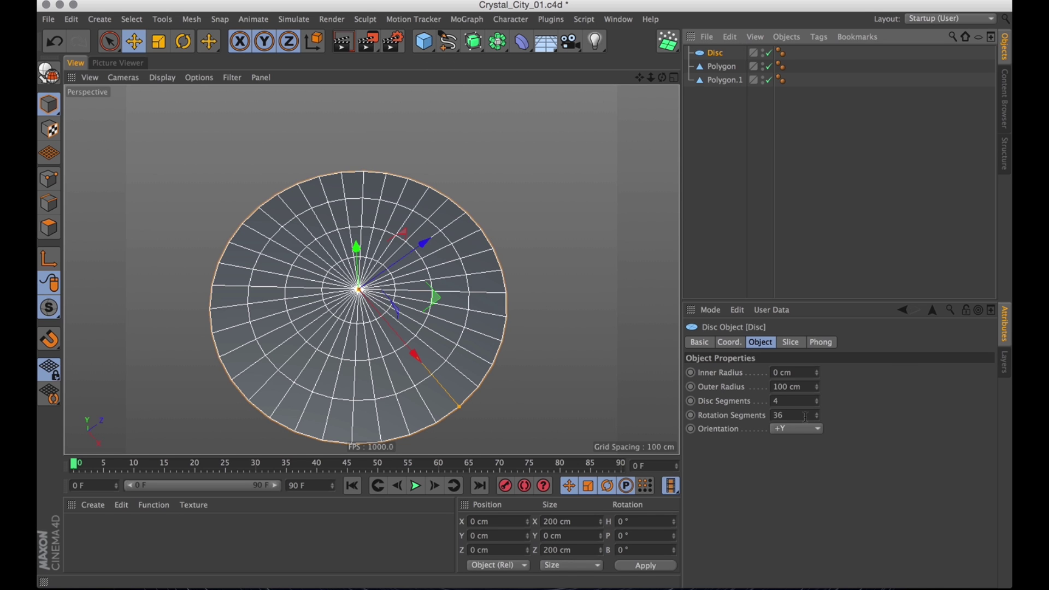
{"action": "left_click_drag", "start_coordinate": [791, 416], "coordinate": [646, 412]}
{"action": "type", "text": "5"}
{"action": "key", "text": "Return"}
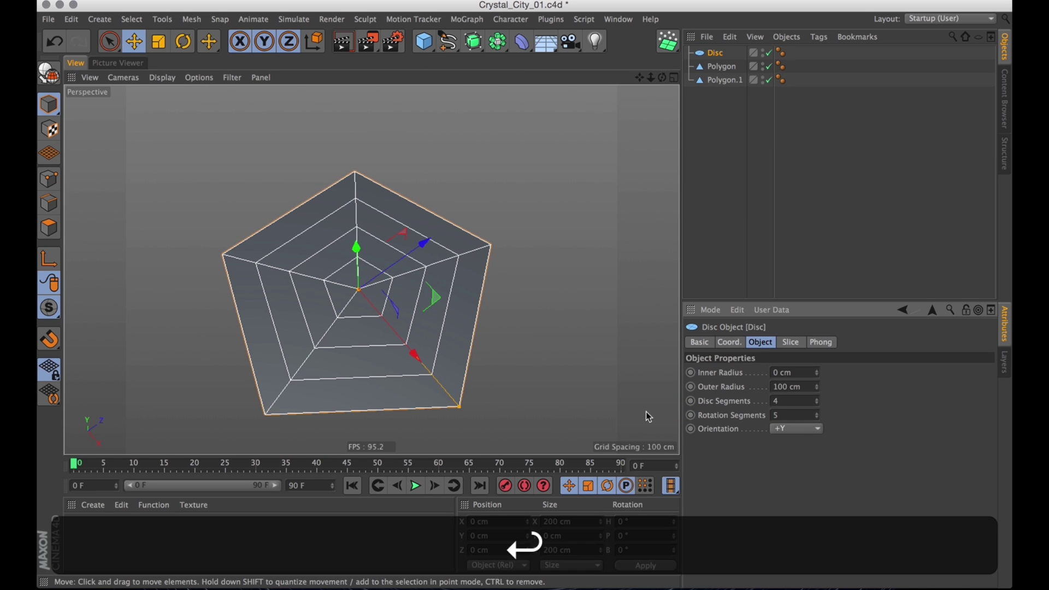
- Set the disc to 1 disc segment and an outer radius of 25 cm
{"action": "key", "text": "BackSpace"}
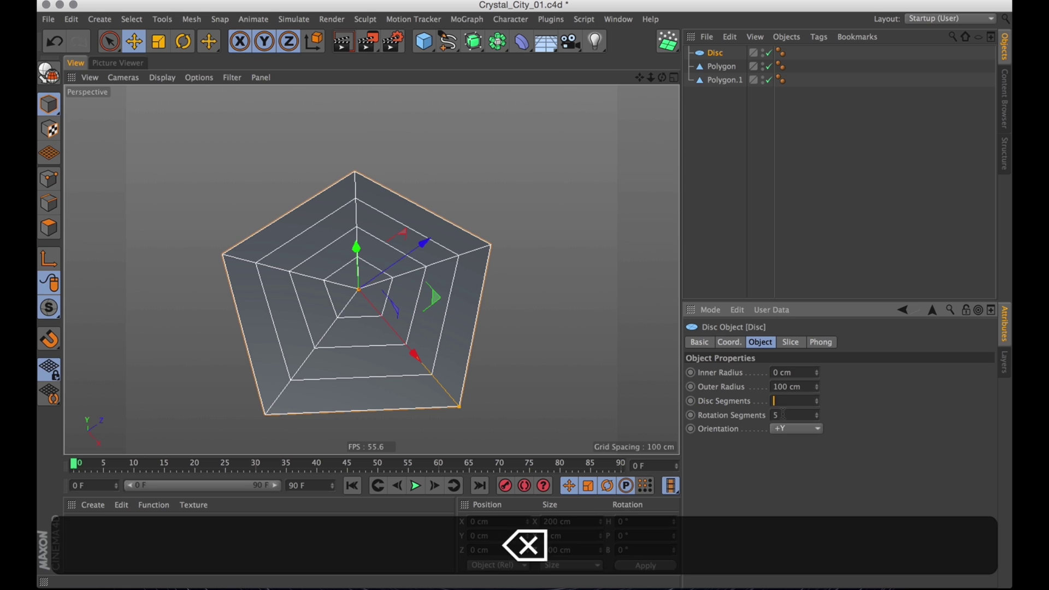
{"action": "type", "text": "1"}
{"action": "key", "text": "Return"}
{"action": "left_click_drag", "start_coordinate": [812, 387], "coordinate": [733, 377]}
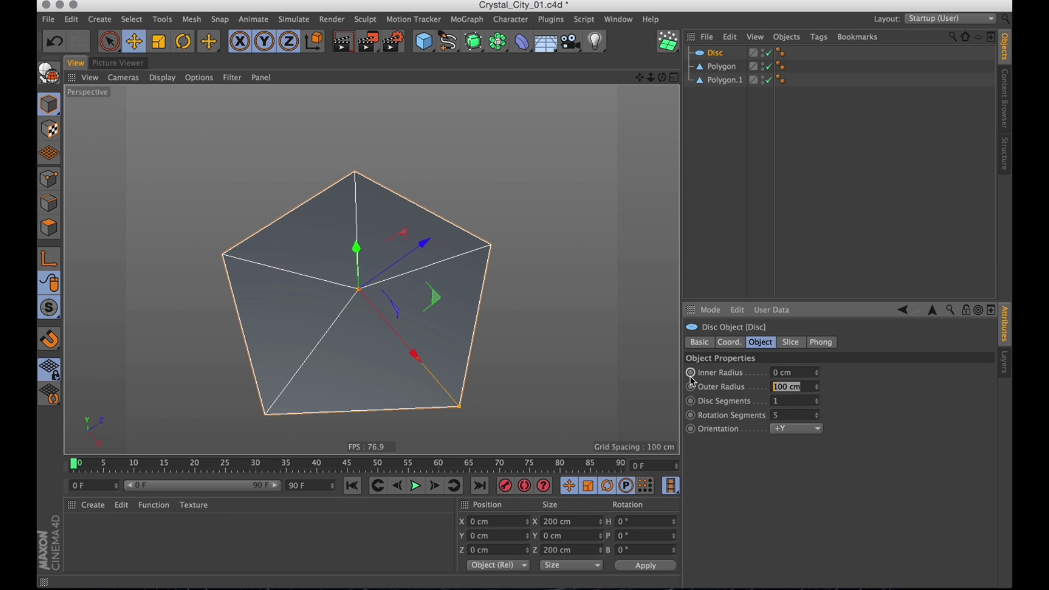
{"action": "type", "text": "25"}
{"action": "key", "text": "Return"}
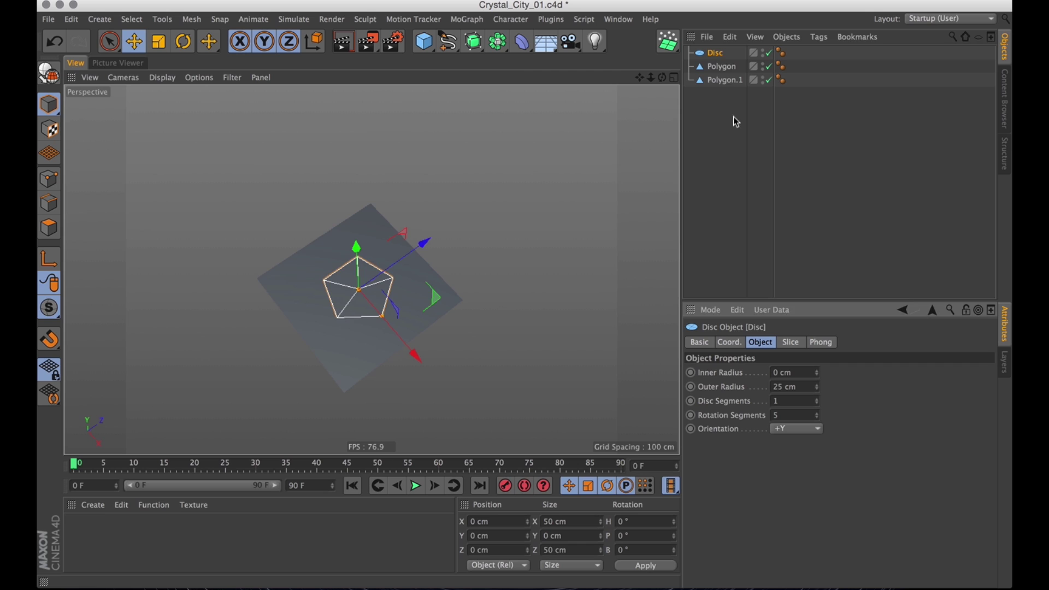
- Resize both polygon objects together to a width and height of 50 cm
{"action": "left_click_drag", "start_coordinate": [733, 116], "coordinate": [721, 62]}
{"action": "left_click_drag", "start_coordinate": [779, 372], "coordinate": [697, 363]}
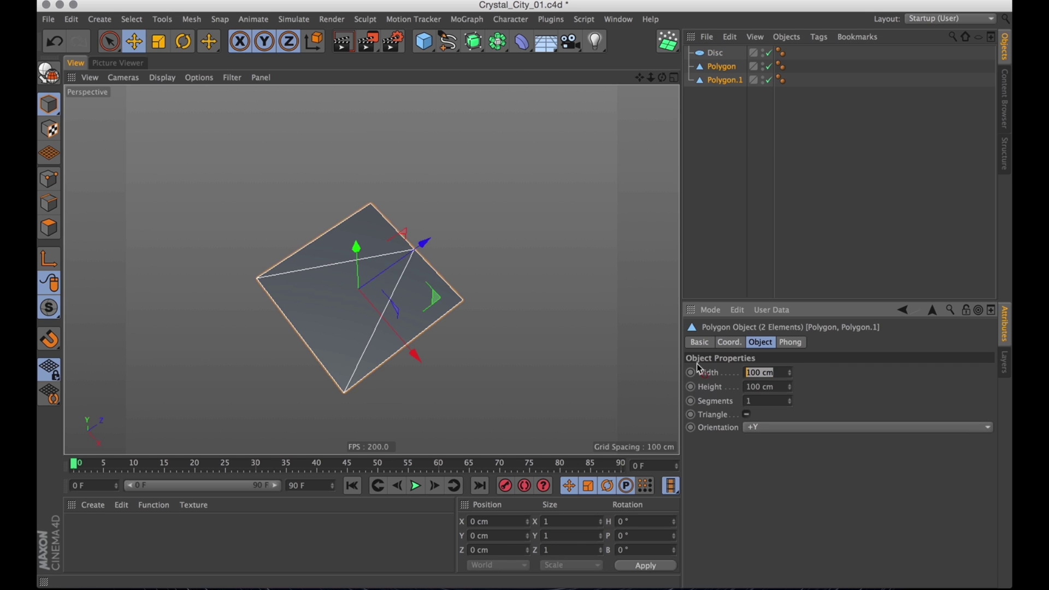
{"action": "type", "text": "50"}
{"action": "key", "text": "Tab"}
{"action": "type", "text": "50"}
{"action": "key", "text": "Return"}
{"action": "left_click", "coordinate": [728, 150]}
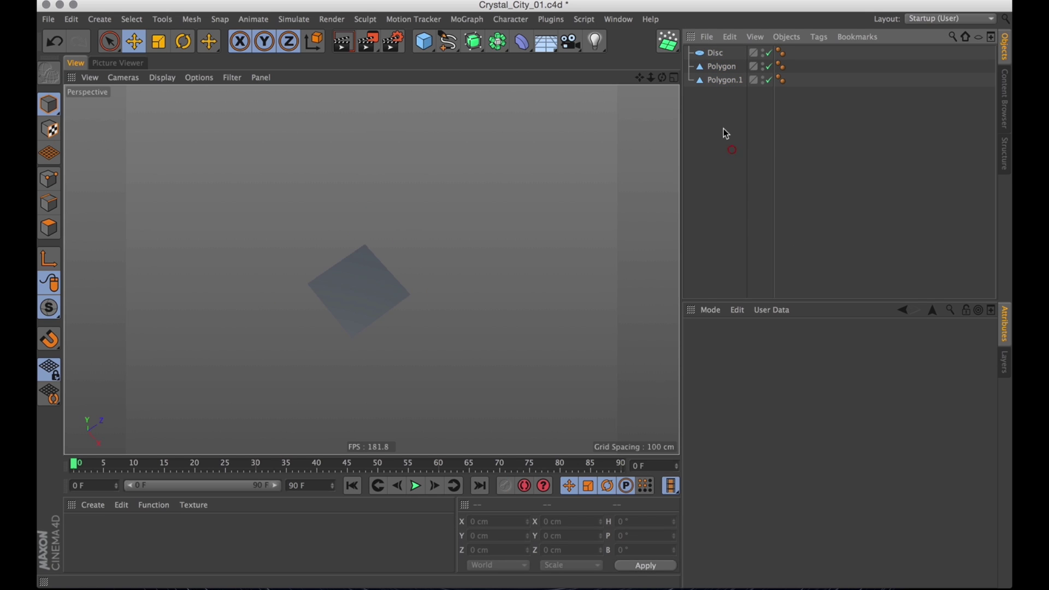
- Make the disc editable and switch to polygon mode, undoing any accidental shift of its faces
{"action": "left_click_drag", "start_coordinate": [702, 112], "coordinate": [697, 13]}
{"action": "key", "text": "super+shift+a"}
{"action": "left_click", "coordinate": [720, 55]}
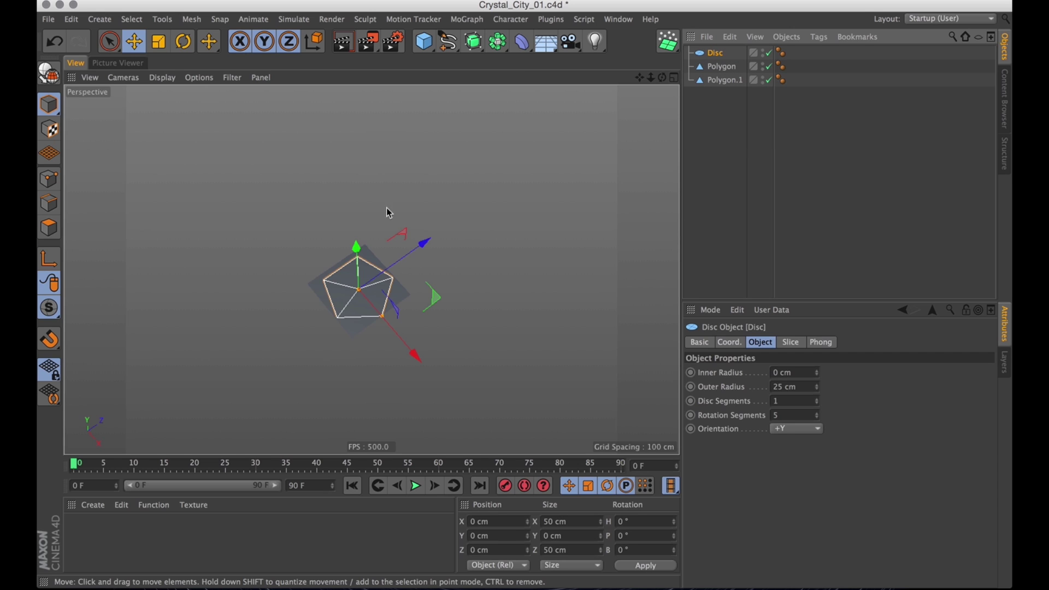
{"action": "key", "text": "c"}
{"action": "left_click", "coordinate": [57, 234]}
{"action": "left_click", "coordinate": [361, 278]}
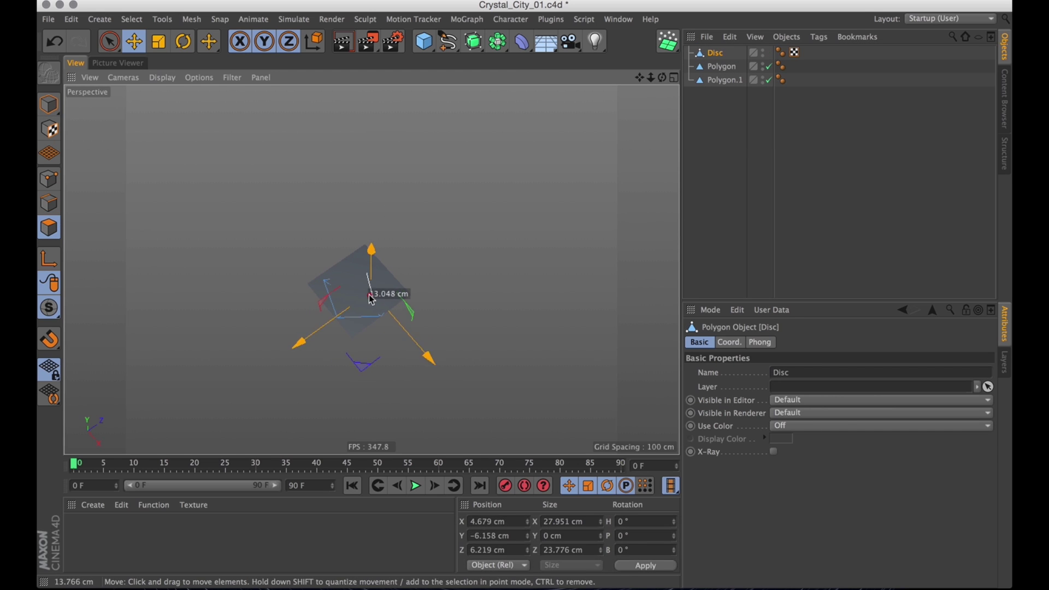
{"action": "key", "text": "super+z"}
- Select all of the disc's triangular faces and merge them into a single pentagonal polygon
{"action": "key", "text": "space"}
{"action": "left_click", "coordinate": [358, 285]}
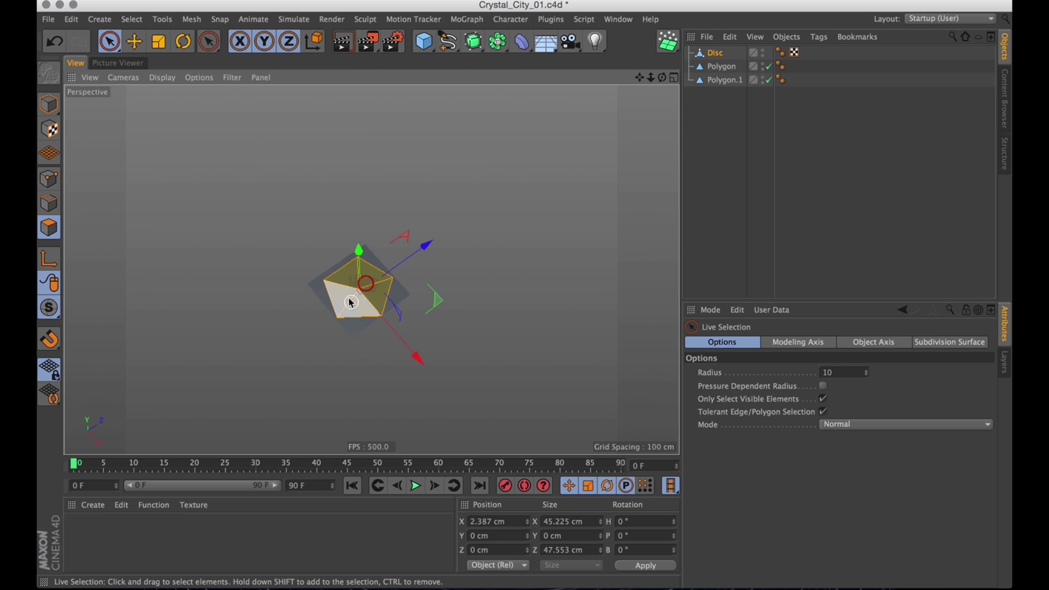
{"action": "right_click", "coordinate": [359, 295]}
{"action": "left_click", "coordinate": [389, 144]}
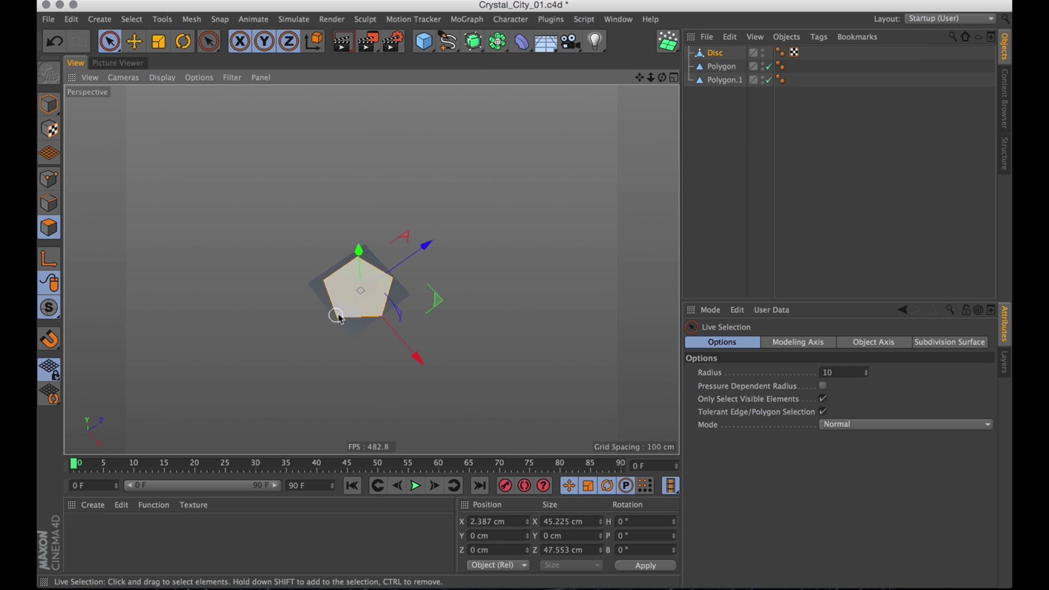
{"action": "left_click", "coordinate": [727, 141]}
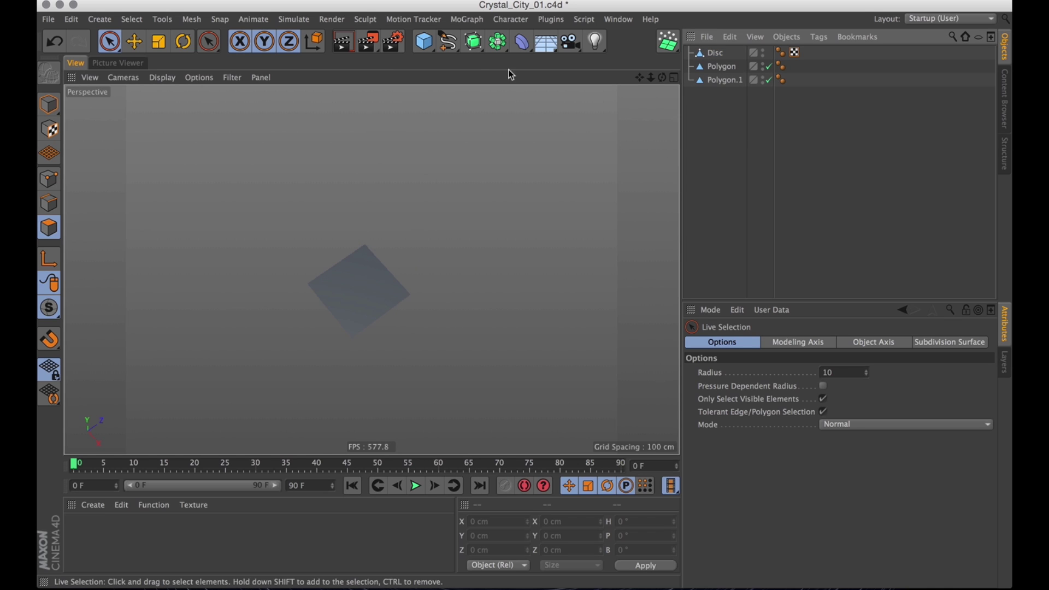
- Add a MoGraph Cloner with the disc and both polygons as its children
{"action": "left_click", "coordinate": [459, 20]}
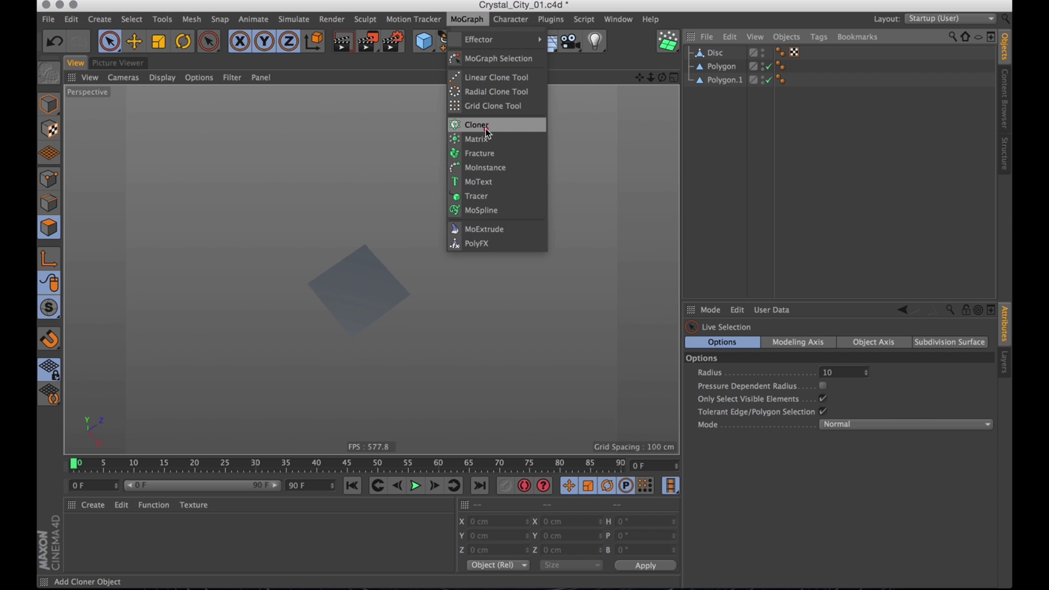
{"action": "left_click", "coordinate": [489, 127]}
{"action": "left_click_drag", "start_coordinate": [718, 64], "coordinate": [714, 53]}
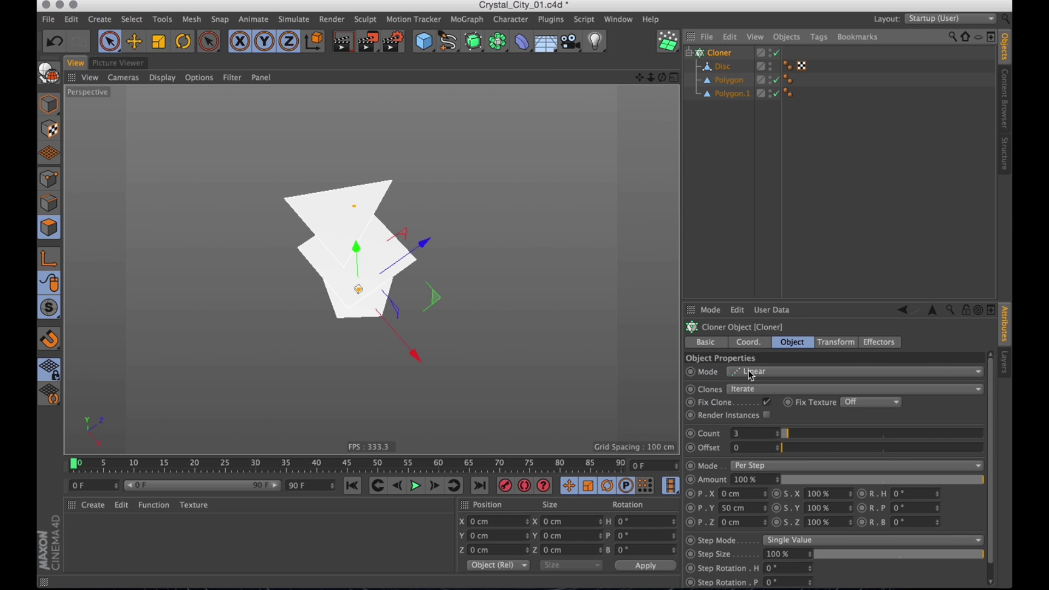
- Set the Cloner to Grid Array mode with a size of 1000 cm in X and Z and a Y count of 1
{"action": "left_click", "coordinate": [757, 372]}
{"action": "left_click", "coordinate": [765, 427]}
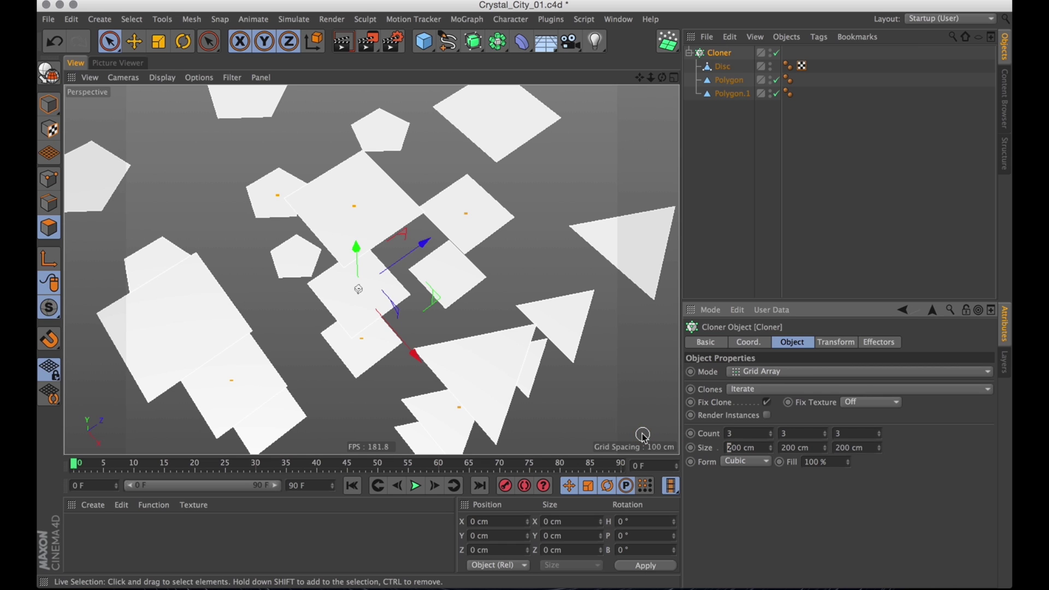
{"action": "type", "text": "1000"}
{"action": "key", "text": "Tab"}
{"action": "key", "text": "Tab"}
{"action": "type", "text": "10"}
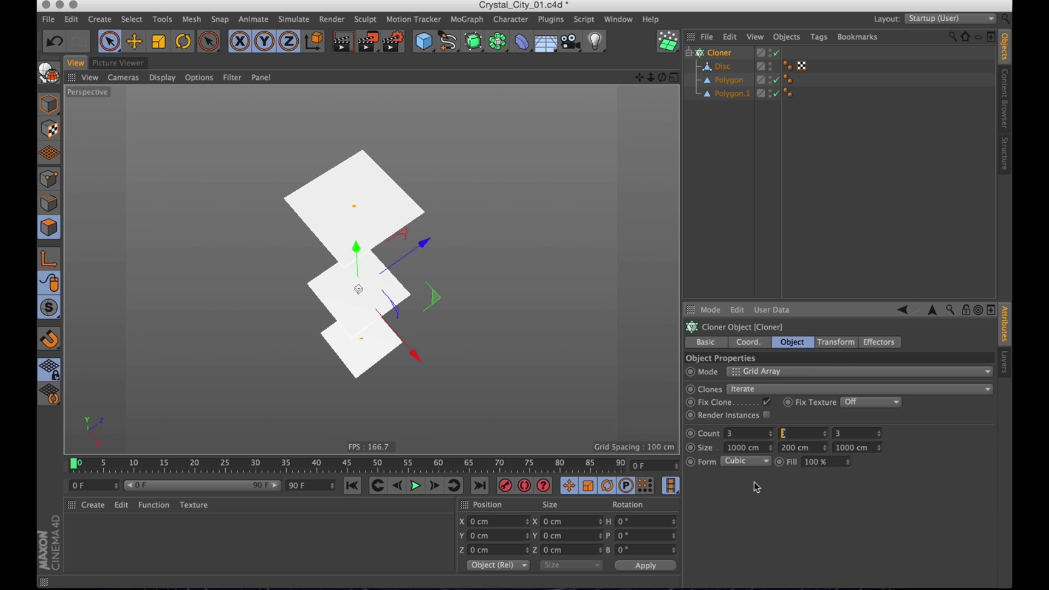
{"action": "type", "text": "1"}
- Set the Cloner's grid count to 25 in both X and Z
{"action": "left_click_drag", "start_coordinate": [737, 434], "coordinate": [669, 424]}
{"action": "left_click_drag", "start_coordinate": [489, 302], "coordinate": [342, 385], "text": "ctrl+alt"}
{"action": "middle_click_drag", "start_coordinate": [455, 332], "coordinate": [407, 291], "text": "alt"}
{"action": "left_click_drag", "start_coordinate": [737, 434], "coordinate": [694, 436]}
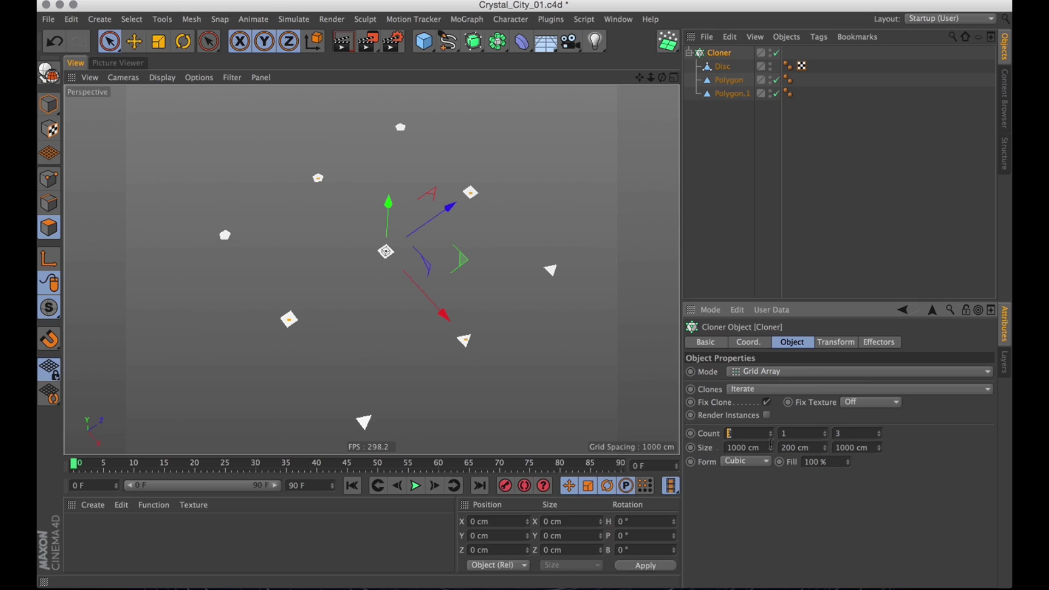
{"action": "type", "text": "25"}
{"action": "left_click_drag", "start_coordinate": [845, 434], "coordinate": [771, 452]}
{"action": "type", "text": "25"}
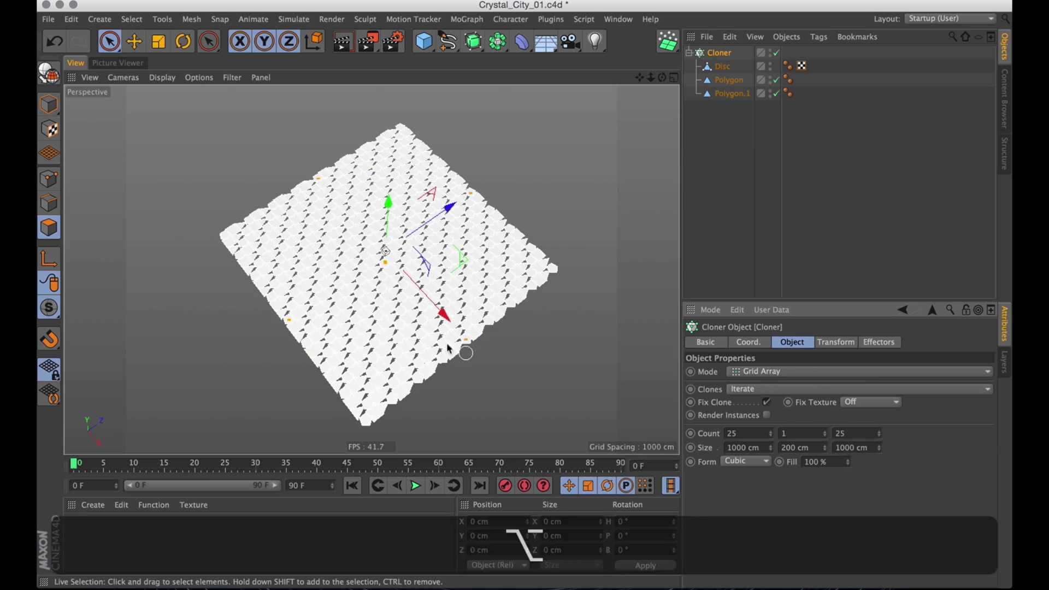
- Reduce the Cloner's grid count to 20 in both X and Z to leave gaps between the shapes
{"action": "right_click_drag", "start_coordinate": [450, 349], "coordinate": [480, 263], "text": "alt"}
{"action": "mouse_move", "coordinate": [480, 263]}
{"action": "left_mouse_down", "text": "alt"}
{"action": "mouse_move", "coordinate": [427, 220]}
{"action": "mouse_move", "coordinate": [439, 257]}
{"action": "mouse_move", "coordinate": [462, 274]}
{"action": "mouse_move", "coordinate": [461, 386]}
{"action": "left_mouse_up", "text": "alt"}
{"action": "right_click_drag", "start_coordinate": [459, 384], "coordinate": [384, 248], "text": "alt"}
{"action": "left_click_drag", "start_coordinate": [384, 248], "coordinate": [437, 206], "text": "alt"}
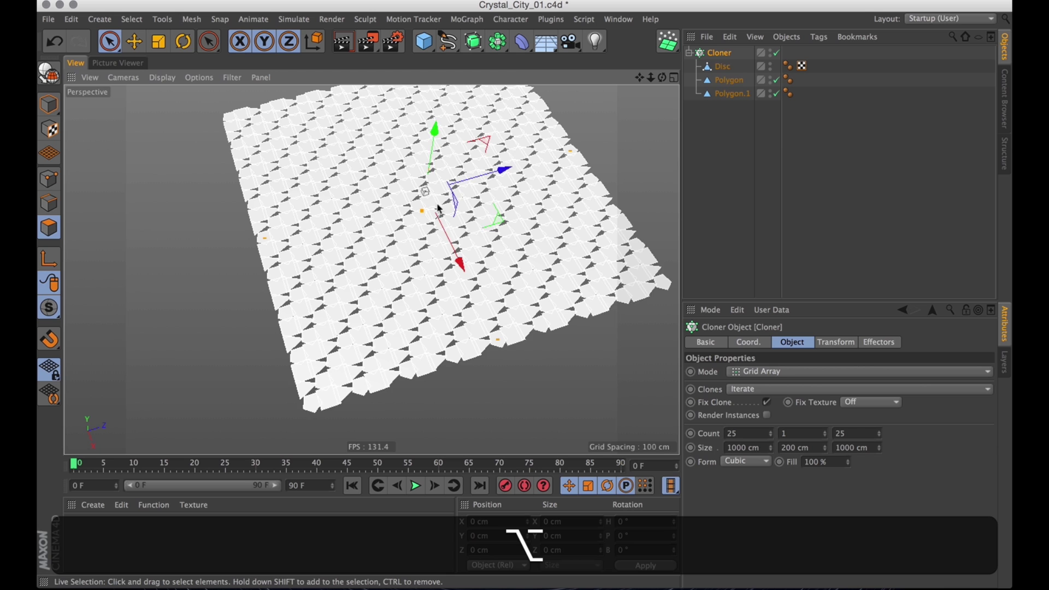
{"action": "middle_click_drag", "start_coordinate": [445, 224], "coordinate": [431, 262], "text": "alt"}
{"action": "mouse_move", "coordinate": [431, 261]}
{"action": "left_mouse_down", "text": "alt"}
{"action": "mouse_move", "coordinate": [414, 234]}
{"action": "mouse_move", "coordinate": [426, 244]}
{"action": "left_mouse_up", "text": "alt"}
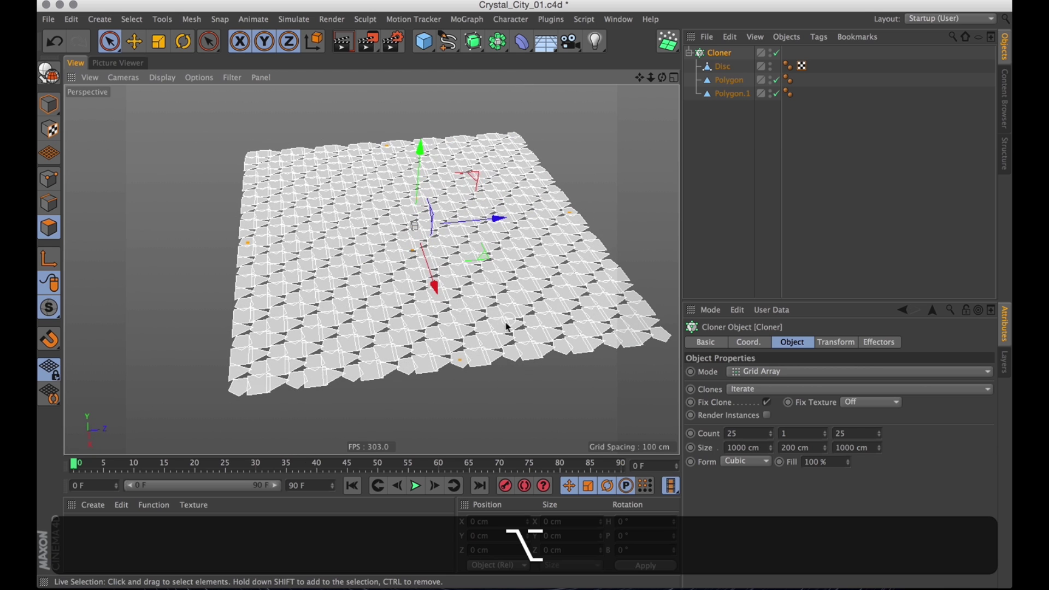
{"action": "left_click_drag", "start_coordinate": [745, 432], "coordinate": [651, 421]}
{"action": "type", "text": "20"}
{"action": "key", "text": "Tab"}
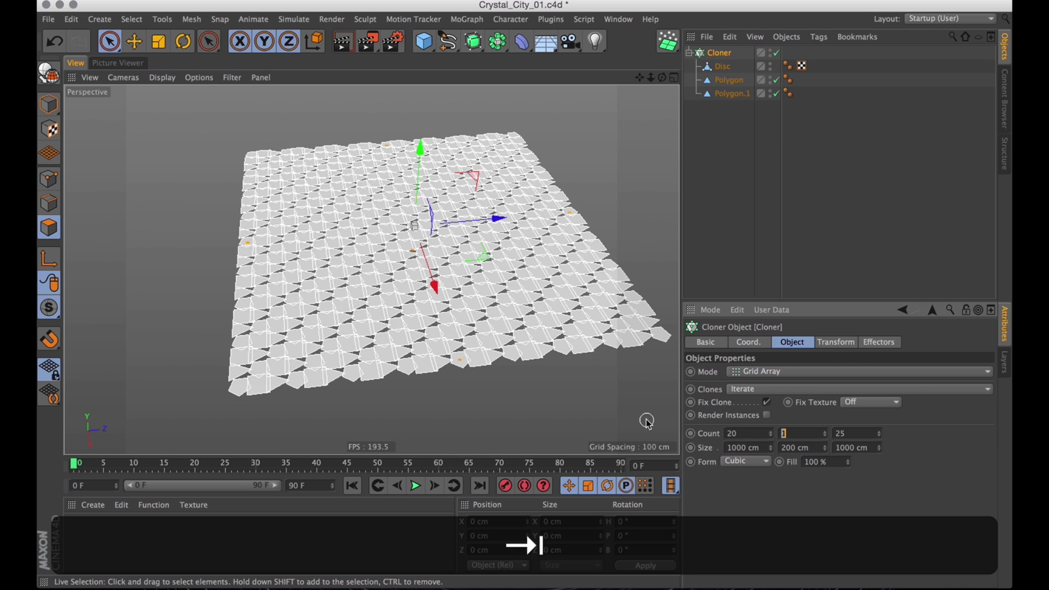
{"action": "type", "text": "2"}
{"action": "key", "text": "Return"}
{"action": "left_click", "coordinate": [715, 226]}
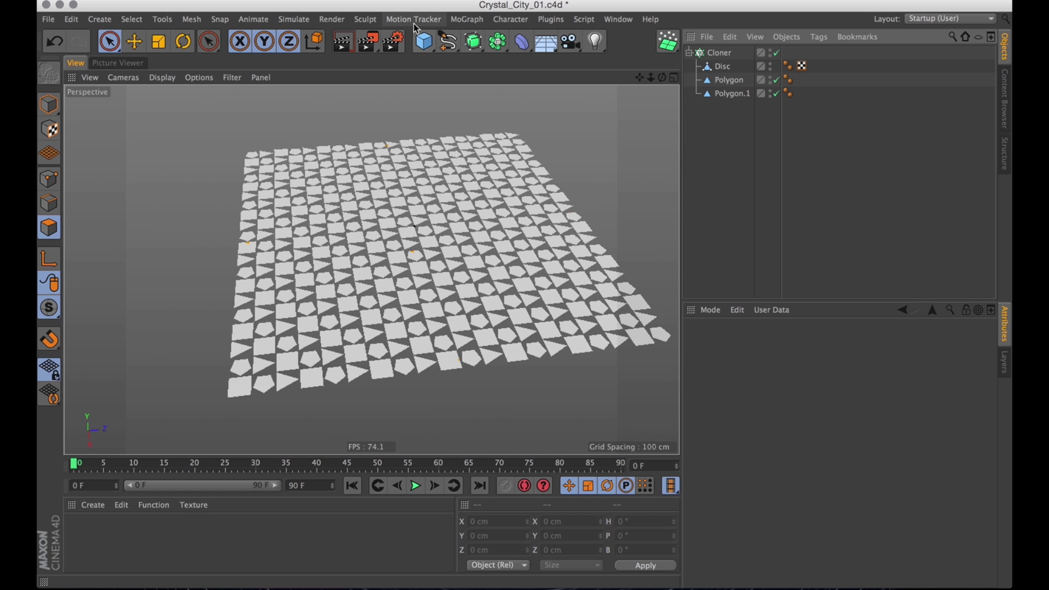
- Group the Cloner under a null and rename the null to Crystals
{"action": "left_click", "coordinate": [689, 54]}
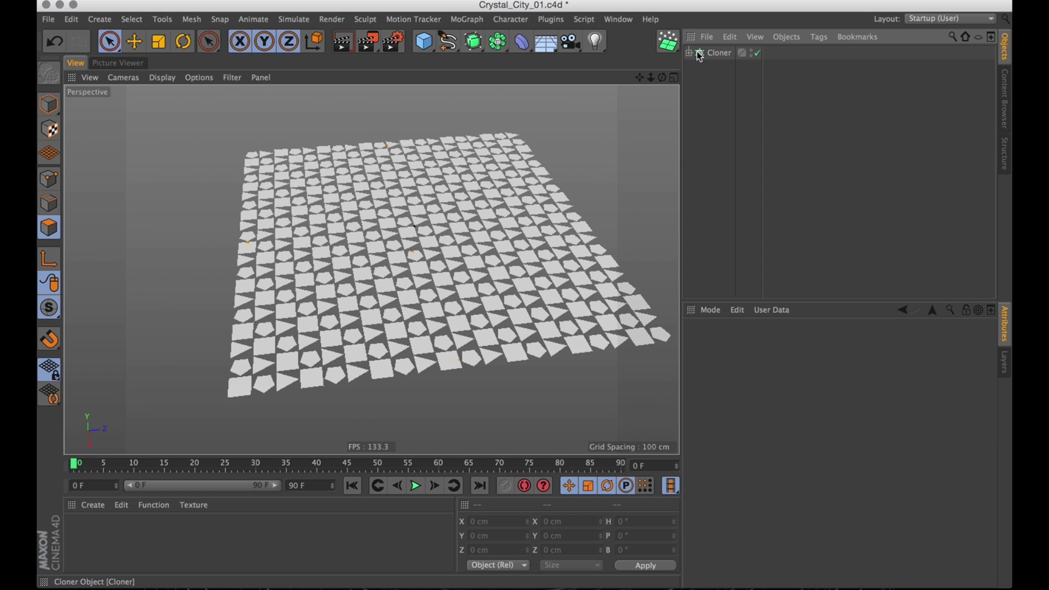
{"action": "left_click", "coordinate": [701, 55]}
{"action": "key", "text": "alt+g"}
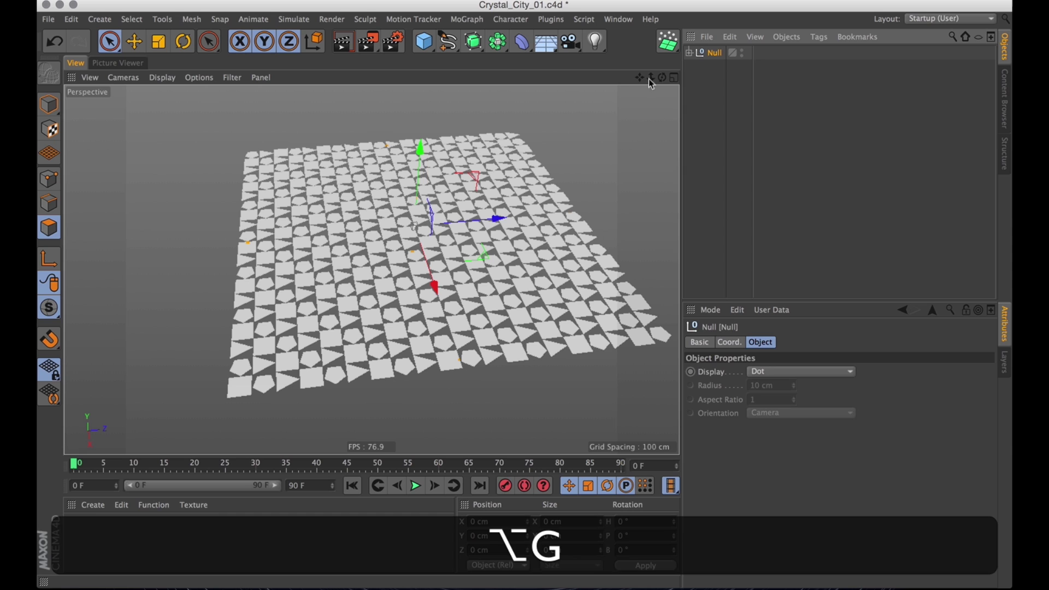
{"action": "double_click", "coordinate": [716, 54]}
{"action": "type", "text": "Crystal"}
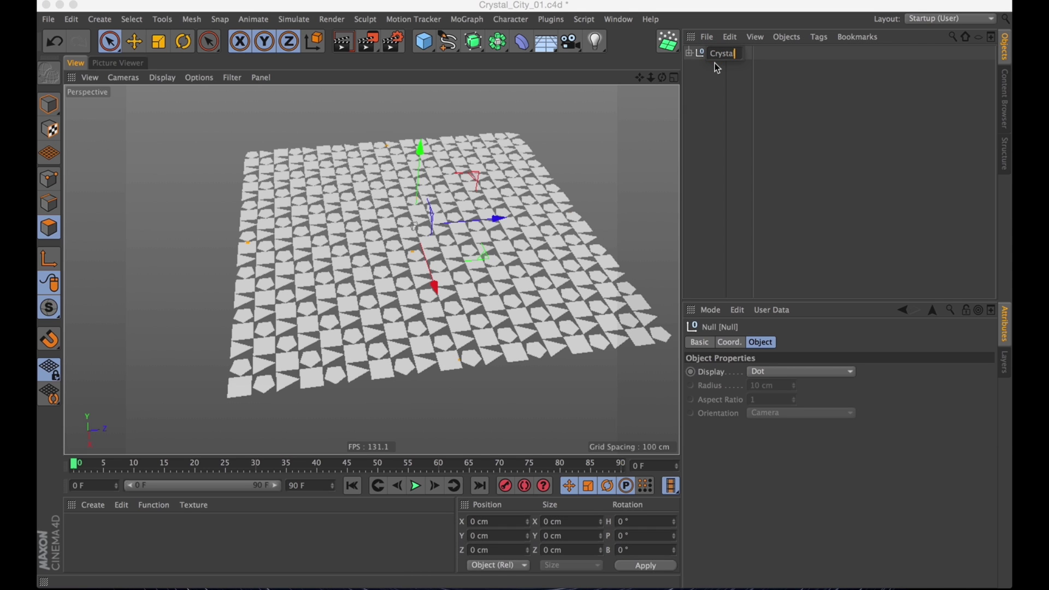
{"action": "type", "text": "s"}
{"action": "key", "text": "Return"}
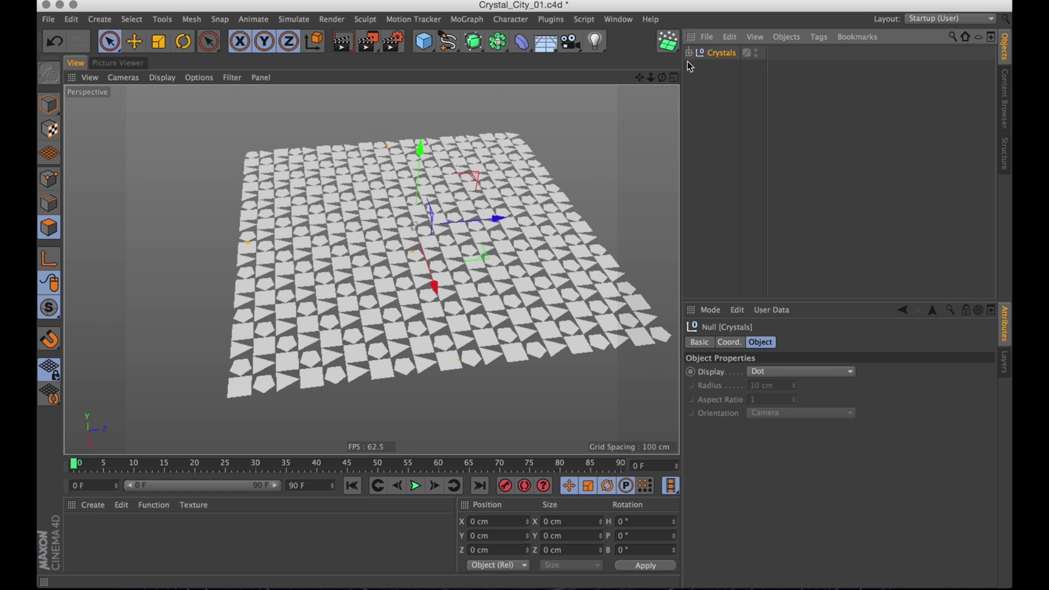
- Add a MoExtrude deformer and place it inside the Crystals null, below the Cloner
{"action": "left_click", "coordinate": [690, 53]}
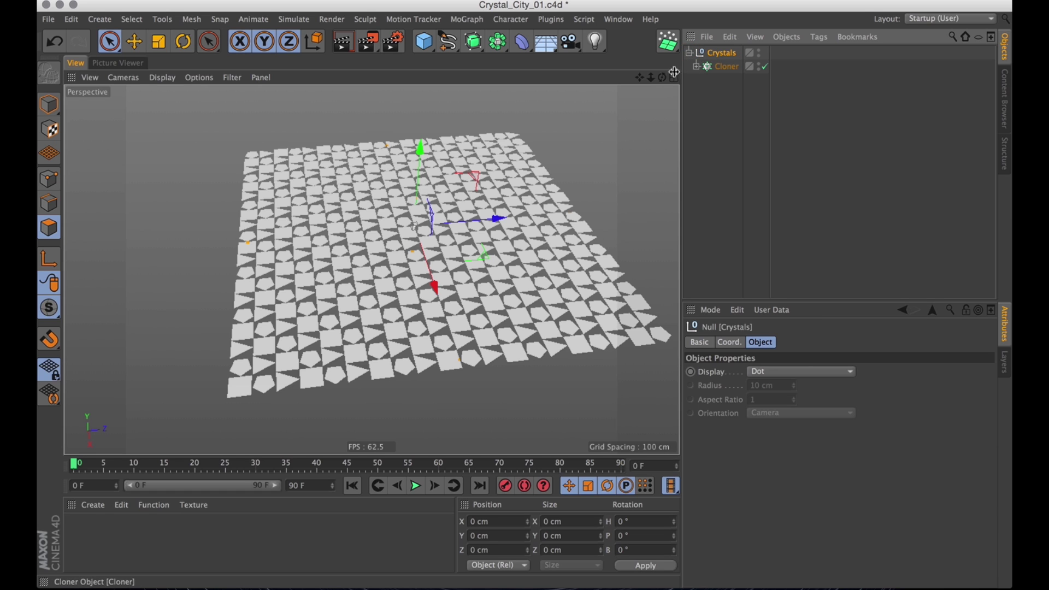
{"action": "left_click", "coordinate": [481, 16]}
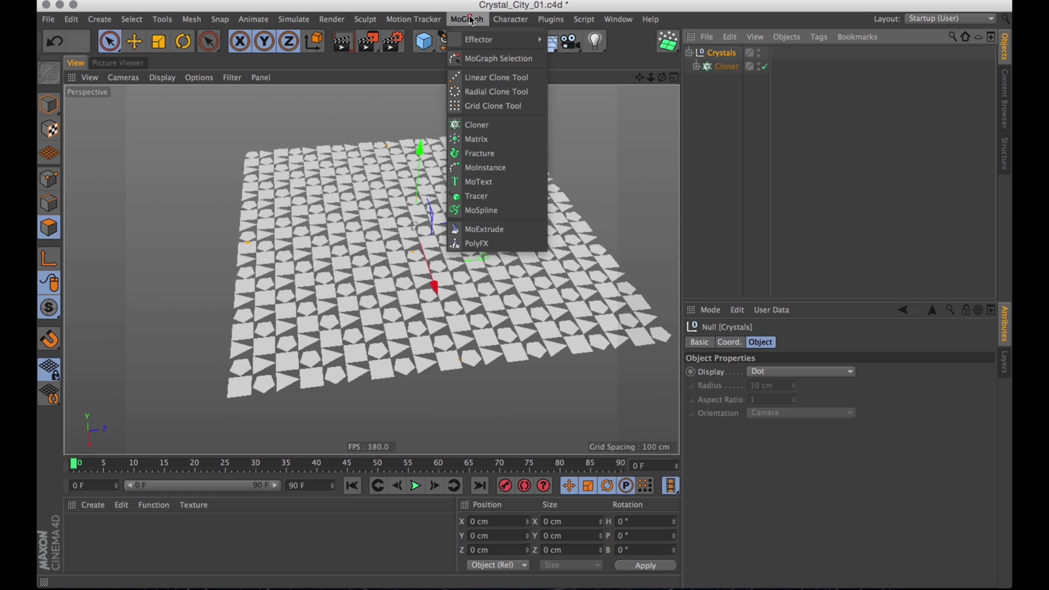
{"action": "left_click", "coordinate": [486, 229]}
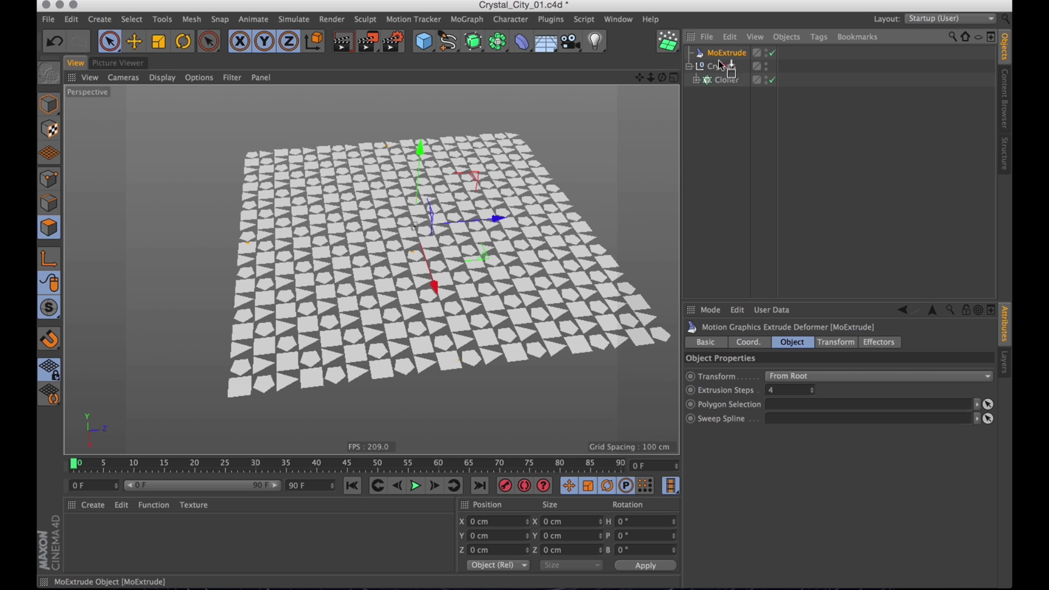
{"action": "left_click_drag", "start_coordinate": [723, 85], "coordinate": [734, 95]}
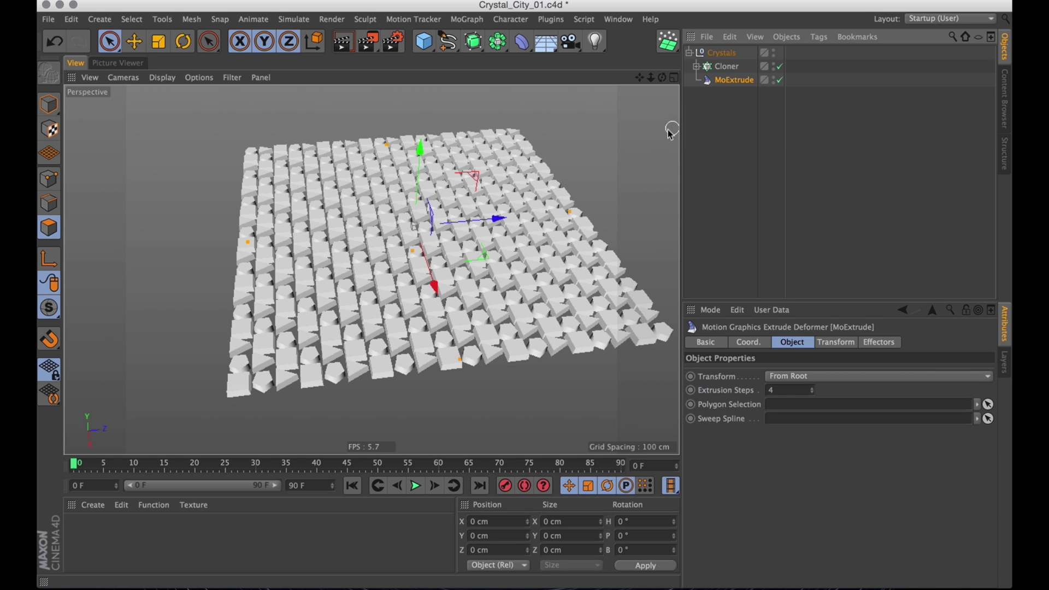
- Delete the Phong tags from the Disc, Polygon and Polygon.1 objects inside the Cloner to get hard-edged shading
{"action": "right_click_drag", "start_coordinate": [496, 353], "coordinate": [566, 334], "text": "alt"}
{"action": "left_click_drag", "start_coordinate": [566, 333], "coordinate": [548, 278], "text": "alt"}
{"action": "right_click_drag", "start_coordinate": [548, 277], "coordinate": [491, 295], "text": "alt"}
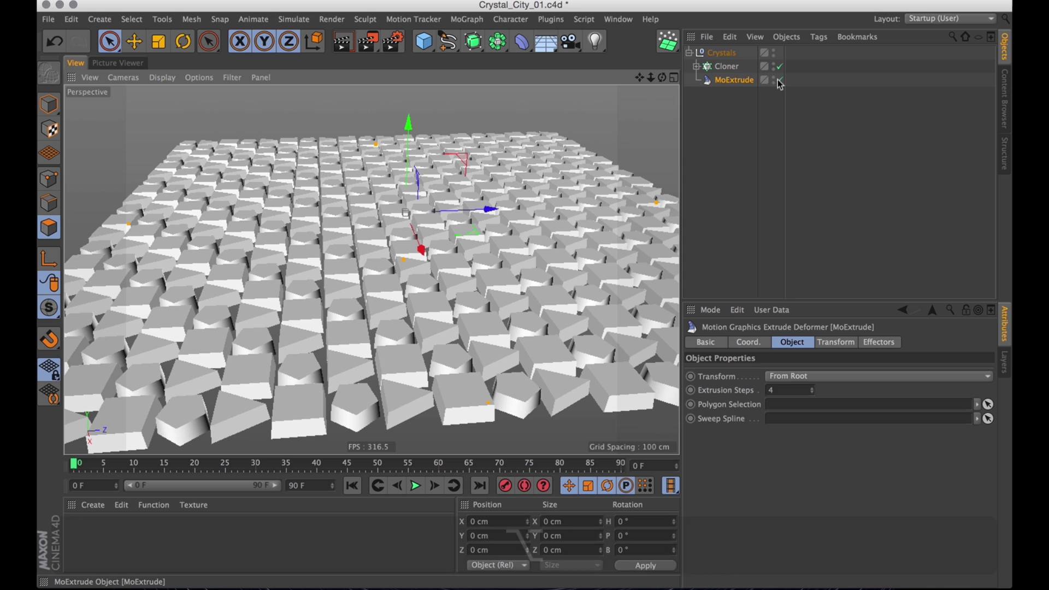
{"action": "left_click", "coordinate": [697, 67]}
{"action": "left_click_drag", "start_coordinate": [794, 85], "coordinate": [800, 130]}
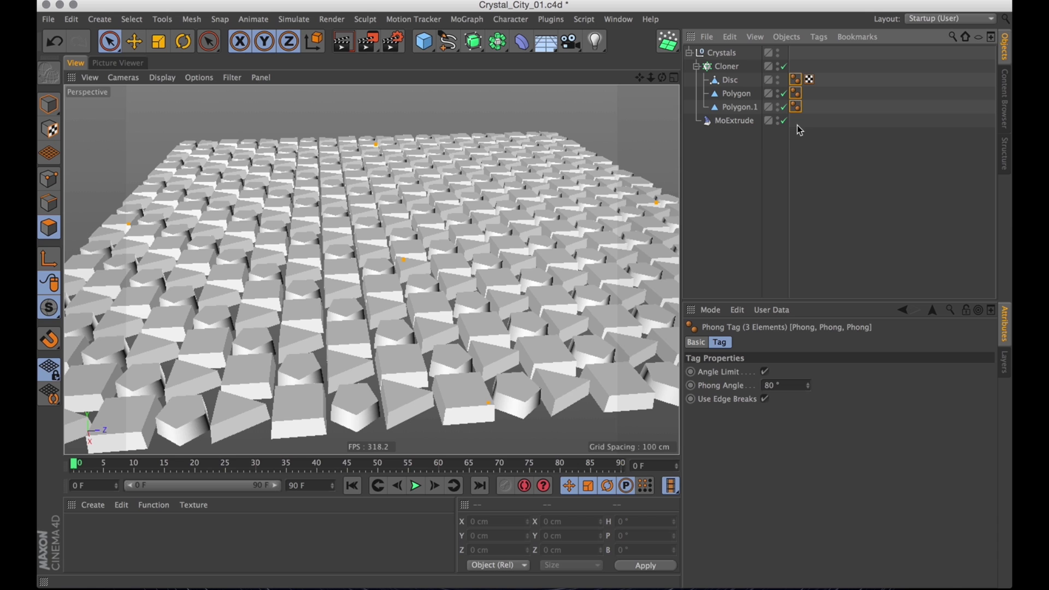
{"action": "key", "text": "BackSpace"}
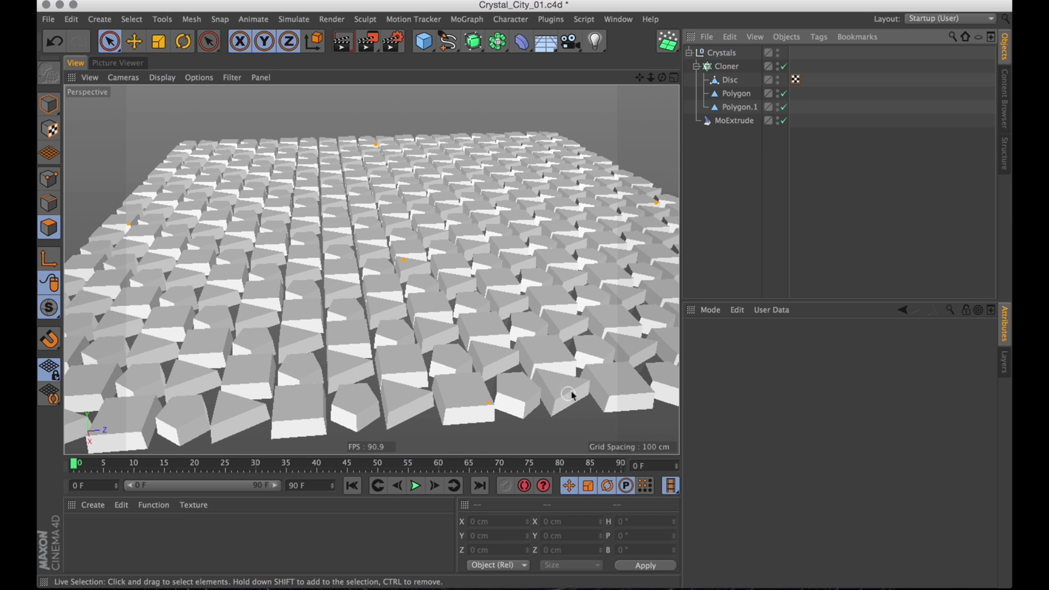
- Set the Cloner's Clones mode to Random so the shapes are distributed irregularly
{"action": "left_click", "coordinate": [728, 66]}
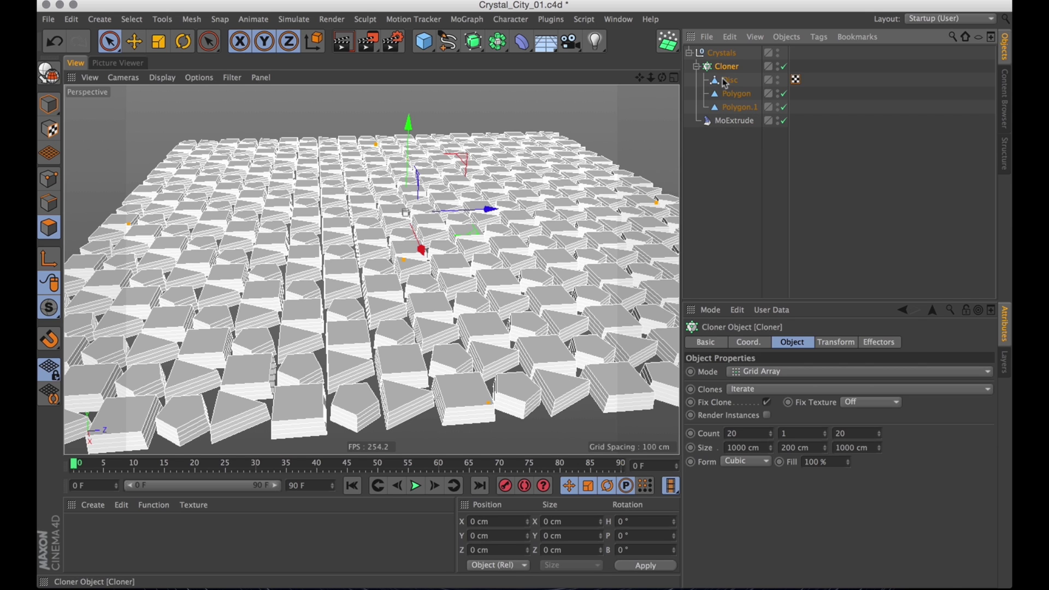
{"action": "left_click", "coordinate": [750, 389]}
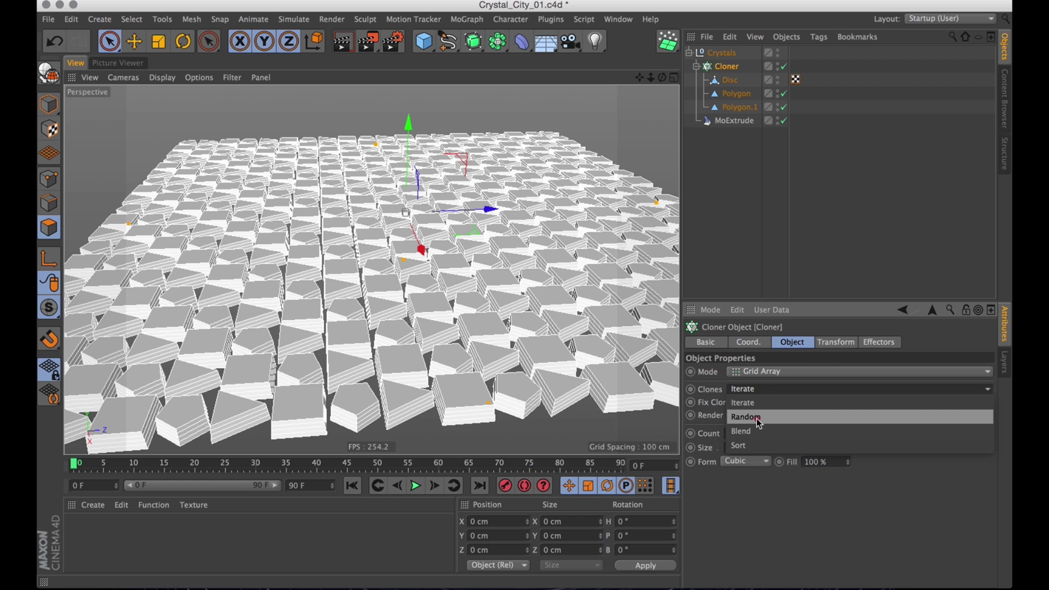
{"action": "left_click", "coordinate": [760, 424]}
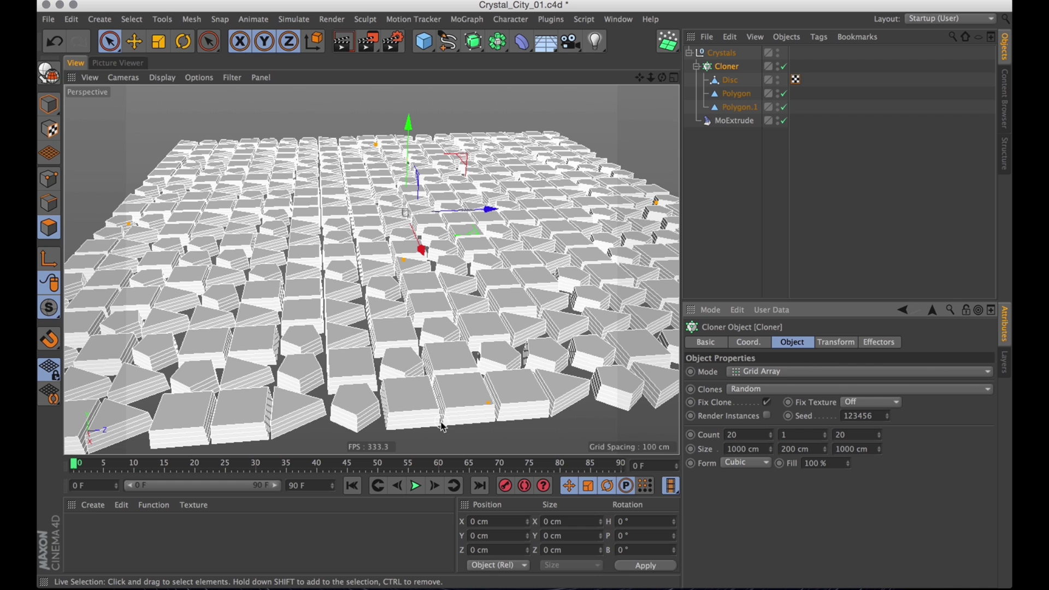
- Set the MoExtrude deformer's Extrusion Steps to 1
{"action": "right_click_drag", "start_coordinate": [406, 374], "coordinate": [466, 373], "text": "alt"}
{"action": "left_click", "coordinate": [733, 121]}
{"action": "left_click", "coordinate": [794, 391]}
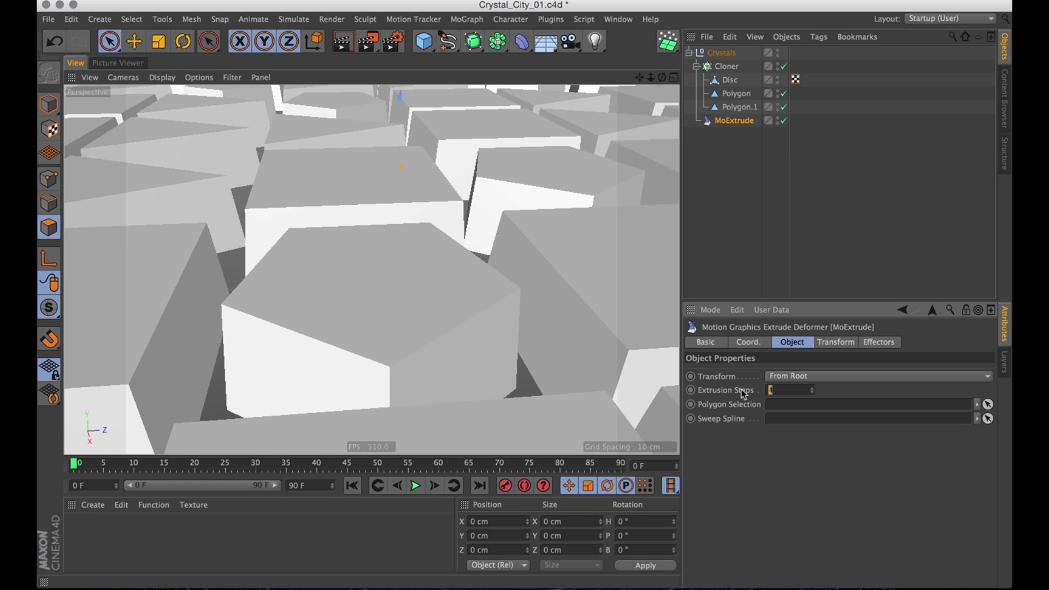
{"action": "type", "text": "1"}
{"action": "key", "text": "Return"}
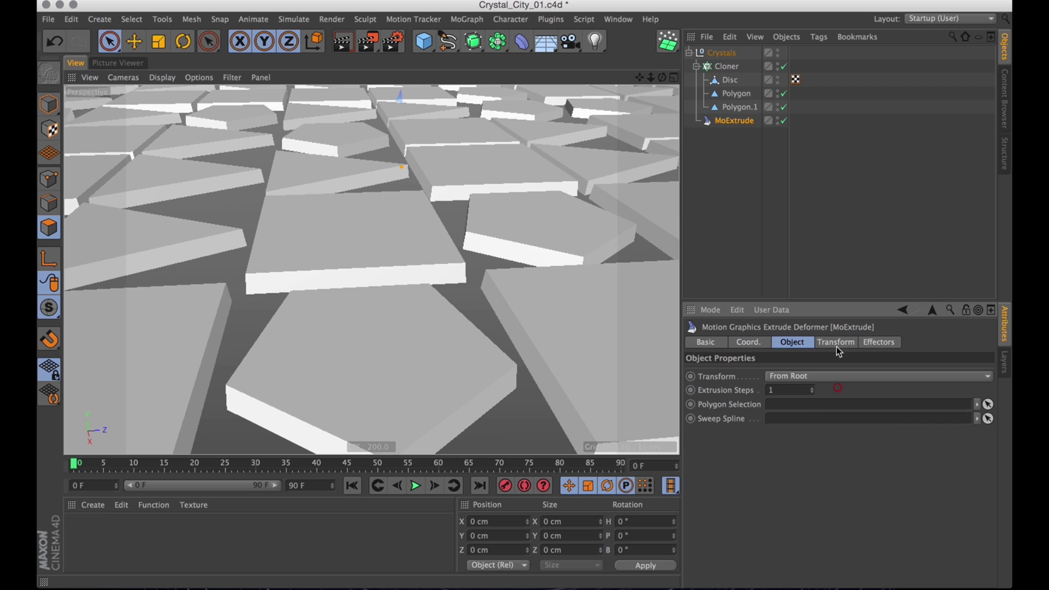
- Set the MoExtrude's transform scale to 1 in X, Y and Z so the extrusions do not taper
{"action": "left_click", "coordinate": [834, 345]}
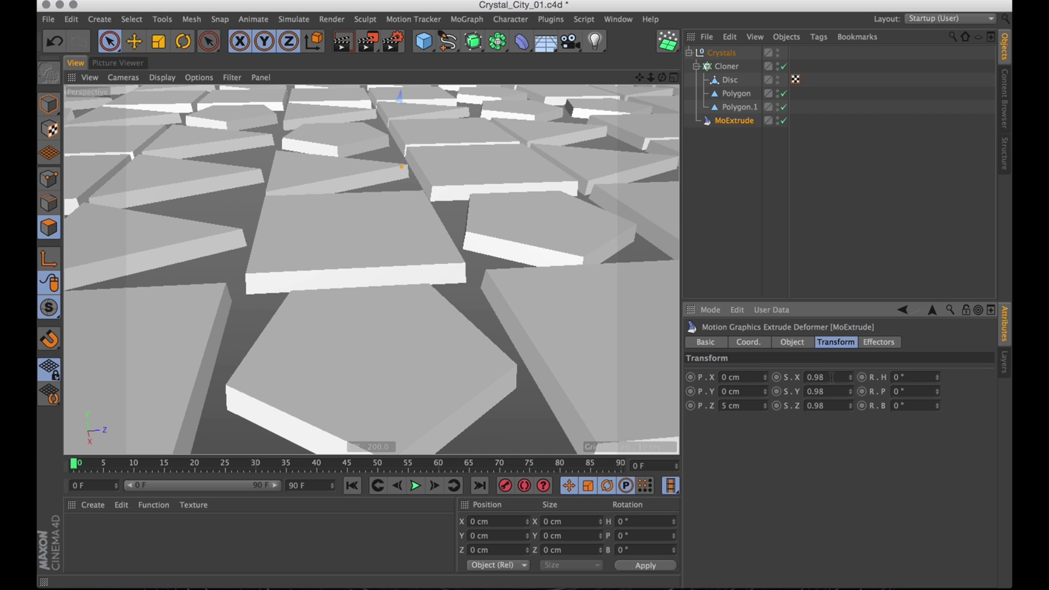
{"action": "type", "text": "1"}
{"action": "key", "text": "Tab"}
{"action": "type", "text": "1"}
{"action": "key", "text": "Tab"}
{"action": "type", "text": "1"}
{"action": "left_click", "coordinate": [789, 434]}
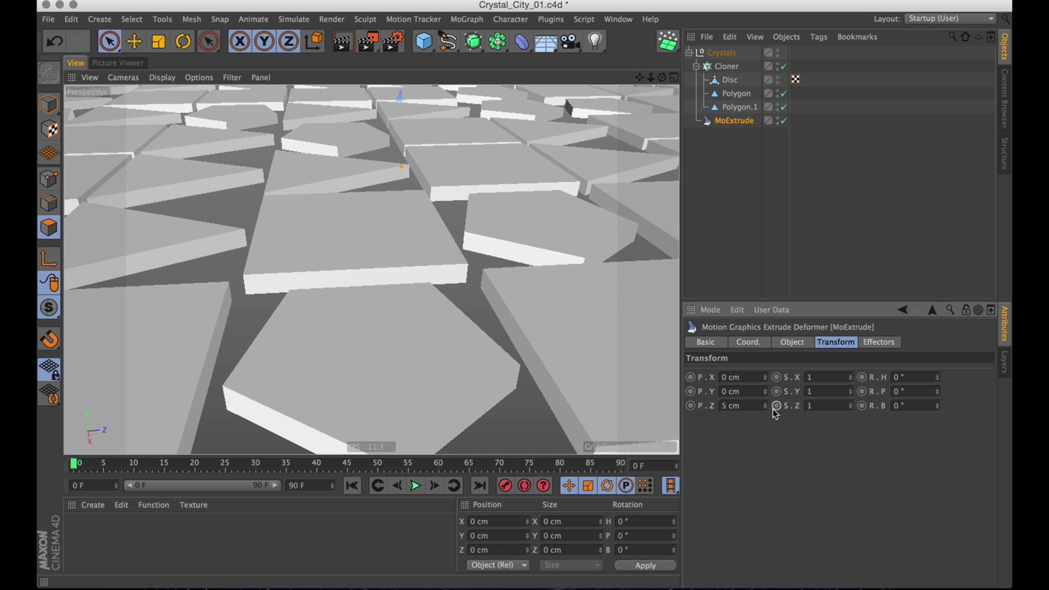
- Set the MoExtrude's transform Z position to 100 cm to extrude the shapes into tall columns
{"action": "left_click_drag", "start_coordinate": [767, 407], "coordinate": [763, 346]}
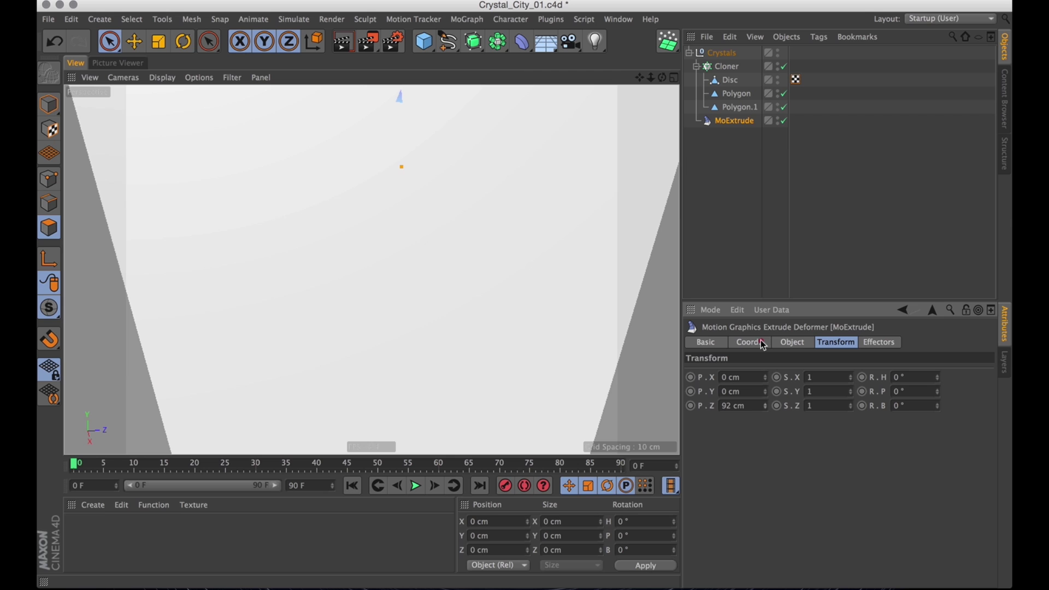
{"action": "double_click", "coordinate": [755, 411]}
{"action": "type", "text": "10"}
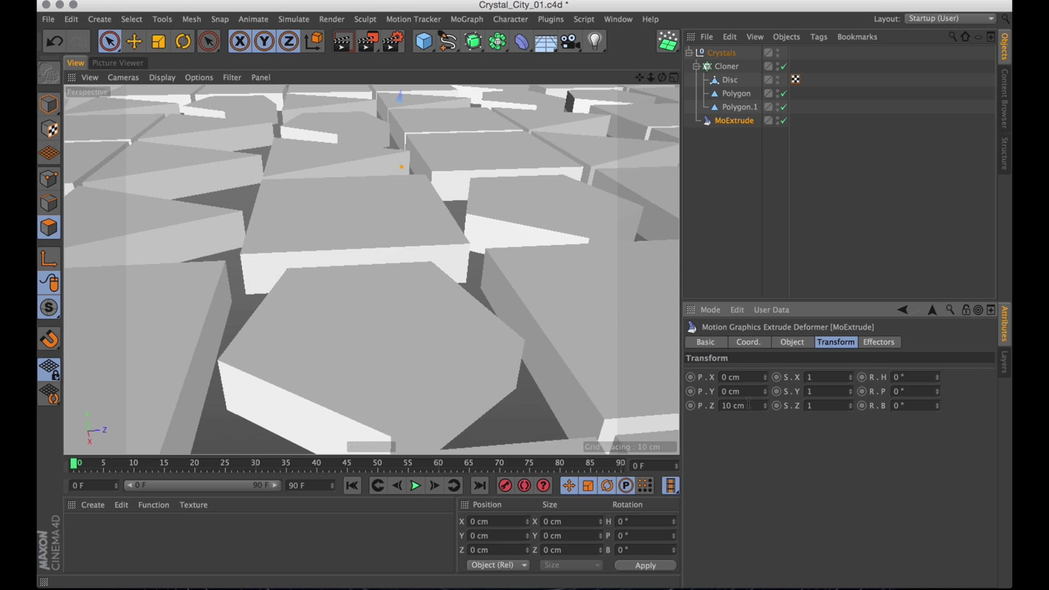
{"action": "double_click", "coordinate": [749, 405]}
{"action": "type", "text": "100"}
{"action": "key", "text": "Return"}
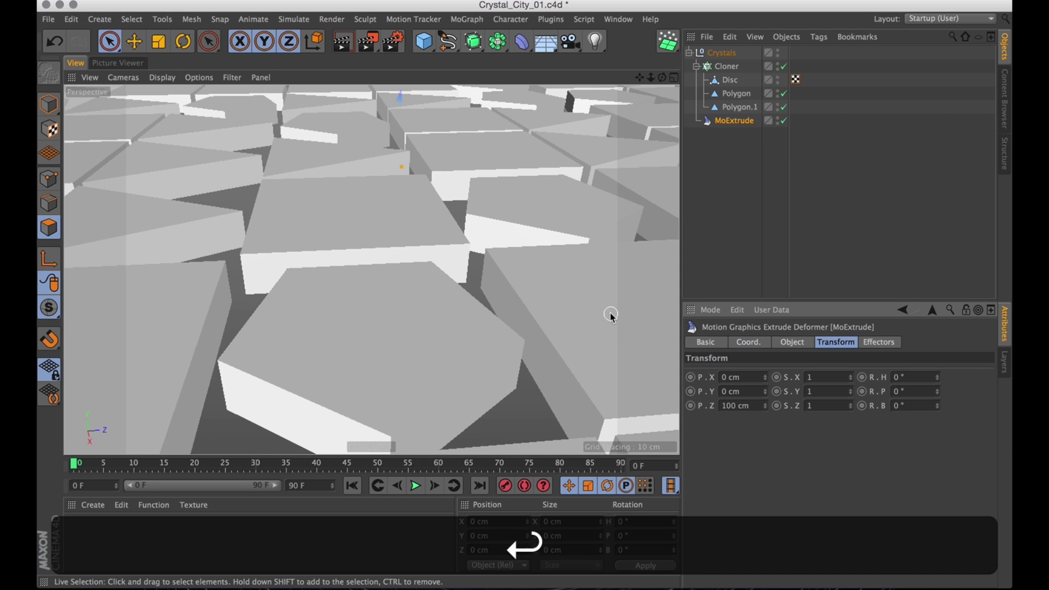
{"action": "key", "text": "alt+s"}
{"action": "right_click_drag", "start_coordinate": [430, 207], "coordinate": [336, 269], "text": "alt"}
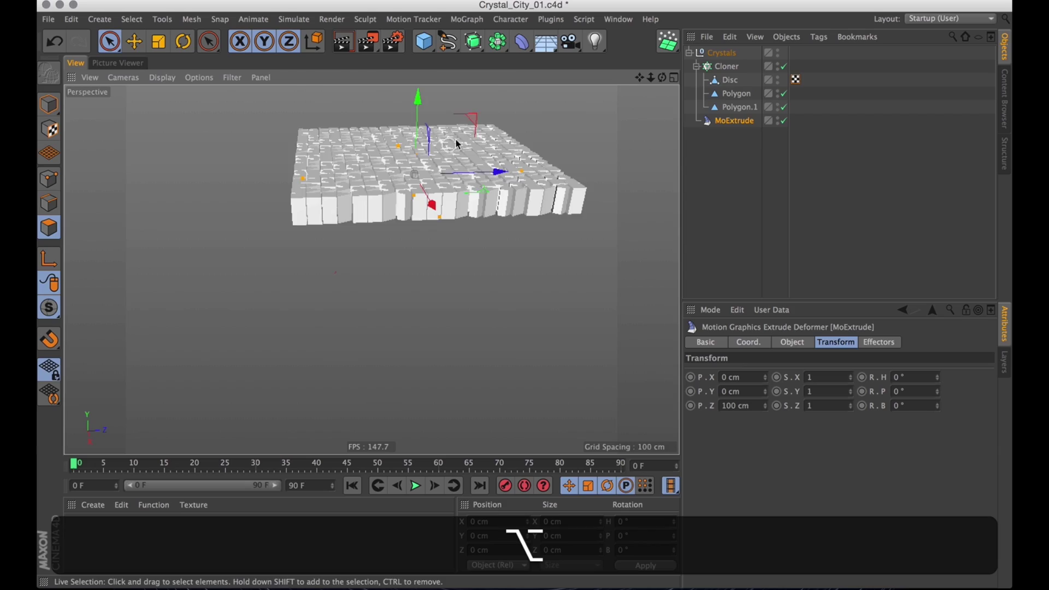
{"action": "middle_click_drag", "start_coordinate": [456, 145], "coordinate": [426, 243], "text": "alt"}
{"action": "right_click_drag", "start_coordinate": [426, 244], "coordinate": [463, 241], "text": "alt"}
{"action": "left_click_drag", "start_coordinate": [427, 244], "coordinate": [533, 298], "text": "alt"}
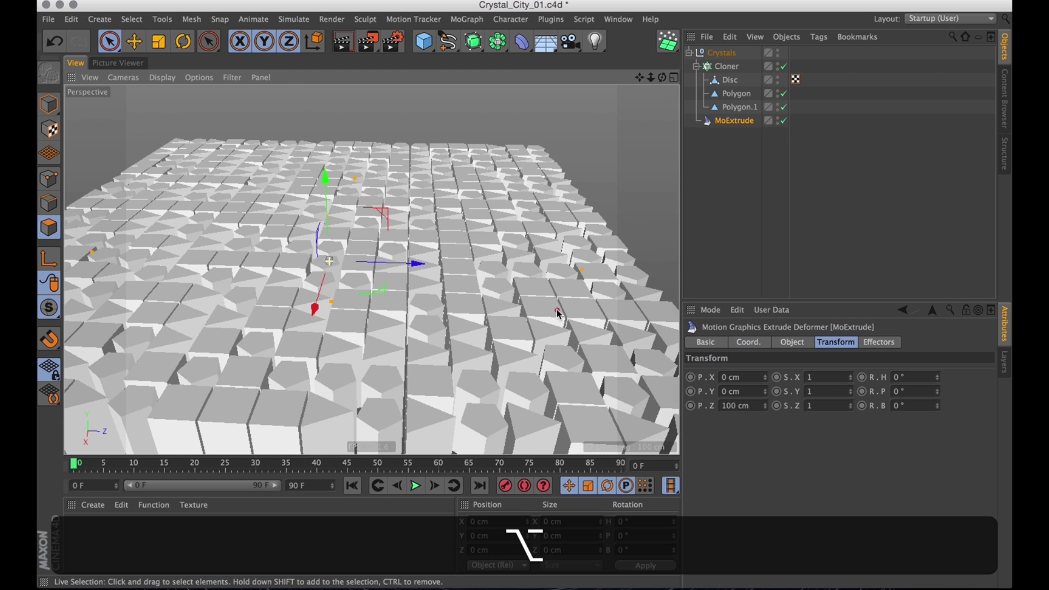
- Add a Bevel Deformer and place it inside the Crystals null, below the MoExtrude
{"action": "left_click", "coordinate": [558, 316]}
{"action": "left_click", "coordinate": [697, 67]}
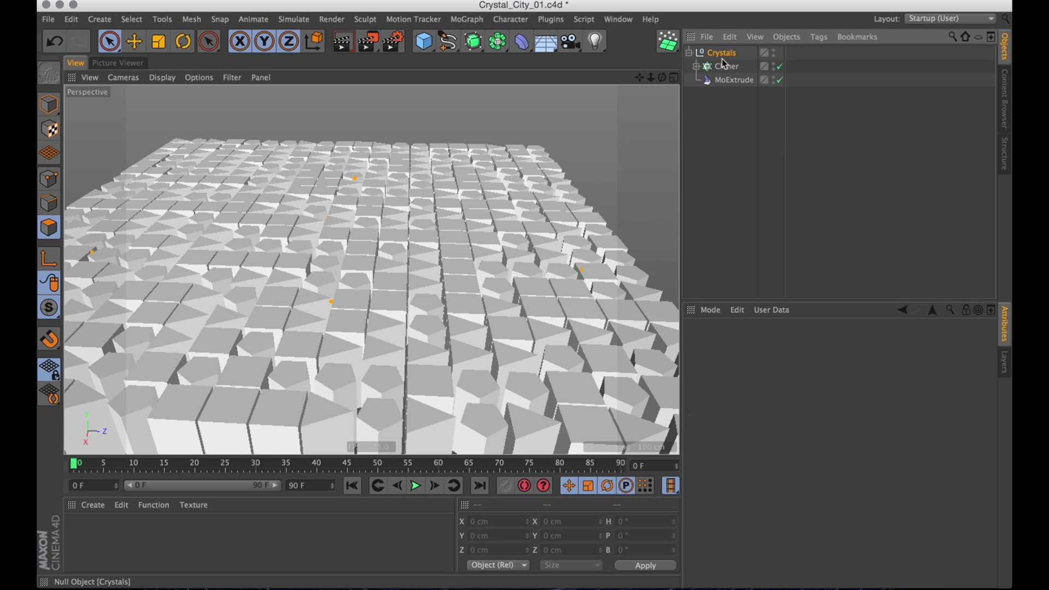
{"action": "left_click", "coordinate": [723, 56]}
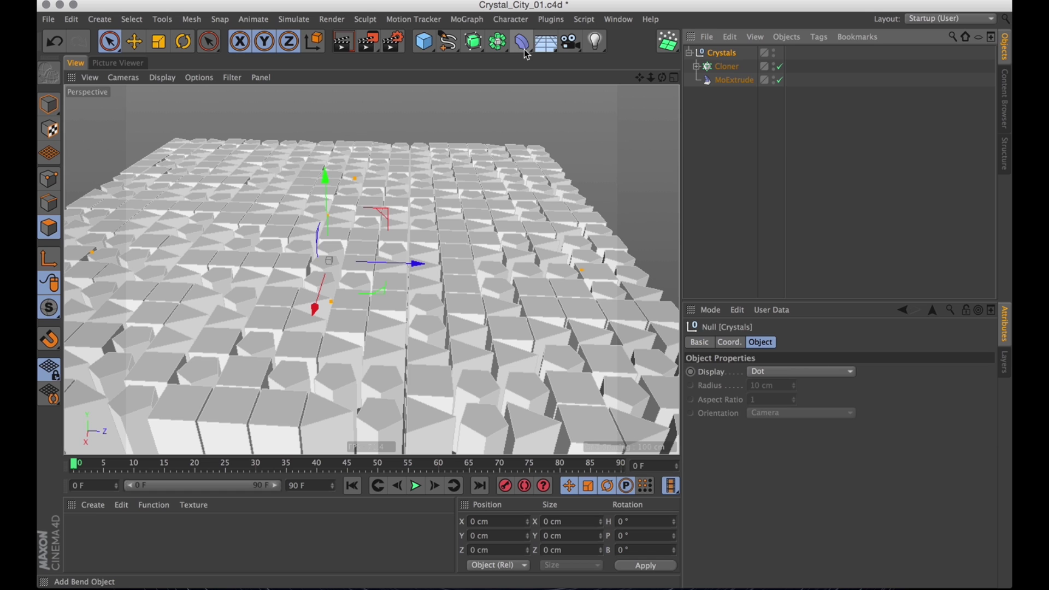
{"action": "left_click", "coordinate": [523, 44]}
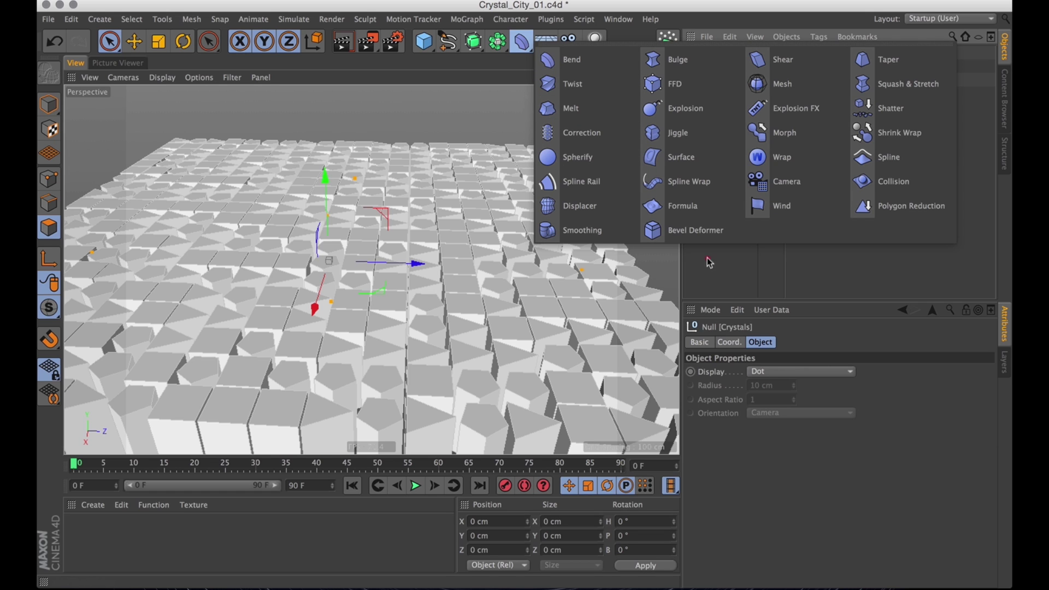
{"action": "left_click", "coordinate": [693, 230]}
{"action": "left_click_drag", "start_coordinate": [733, 53], "coordinate": [727, 102]}
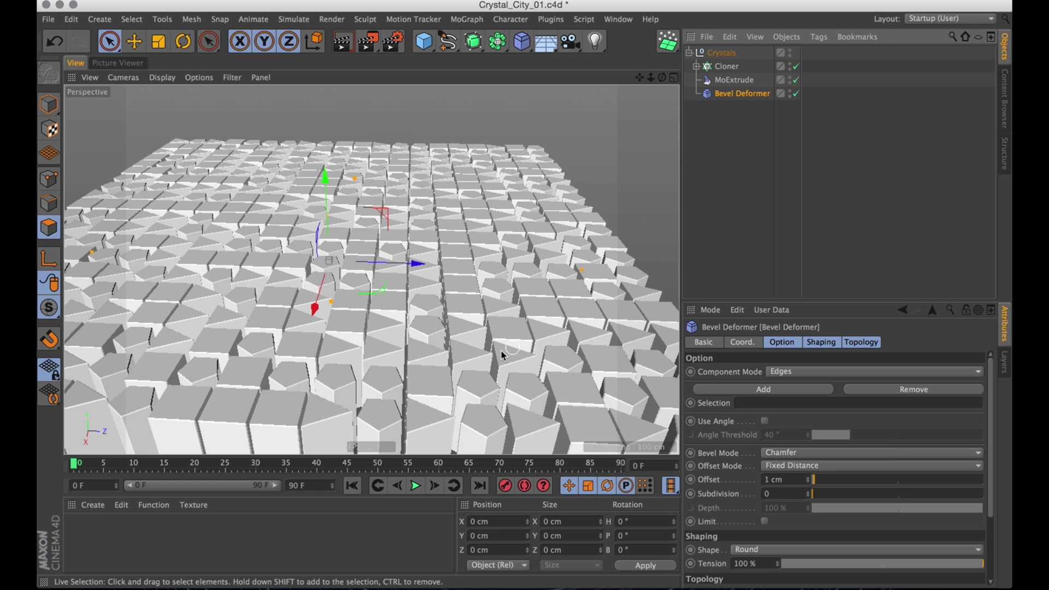
- Increase the Bevel Deformer's offset to 12 cm and then 15 cm to form faceted crystal tips
{"action": "key", "text": "alt"}
{"action": "right_click_drag", "start_coordinate": [403, 372], "coordinate": [436, 312], "text": "alt"}
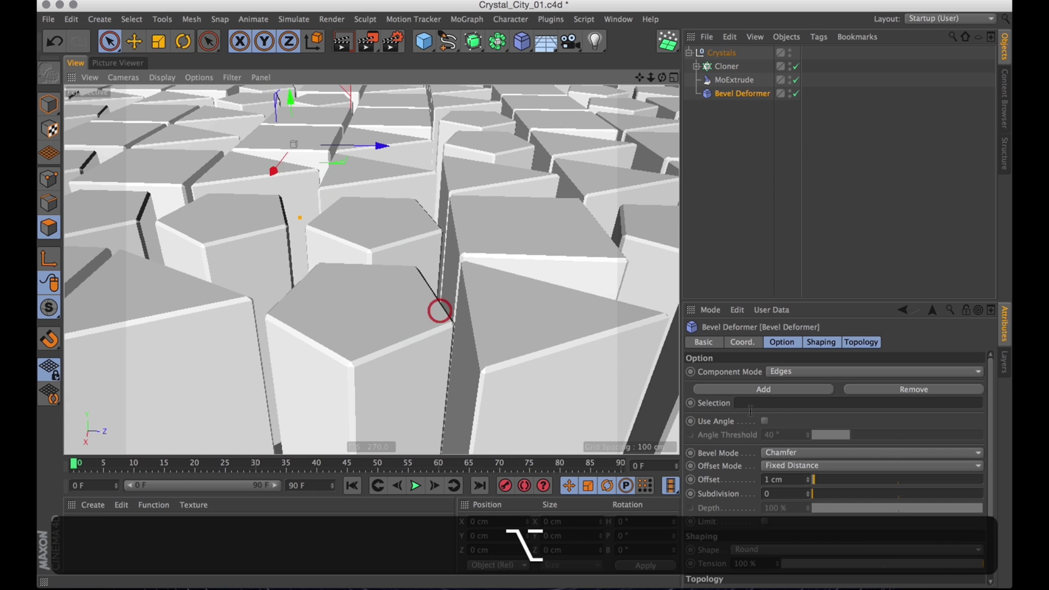
{"action": "left_click_drag", "start_coordinate": [821, 481], "coordinate": [840, 480]}
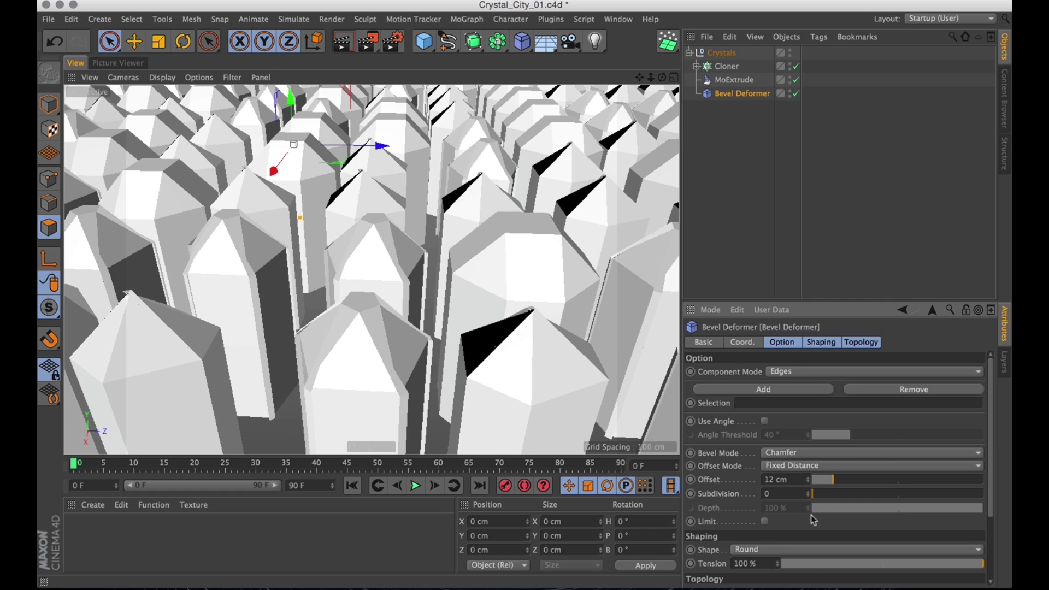
{"action": "left_click", "coordinate": [782, 480]}
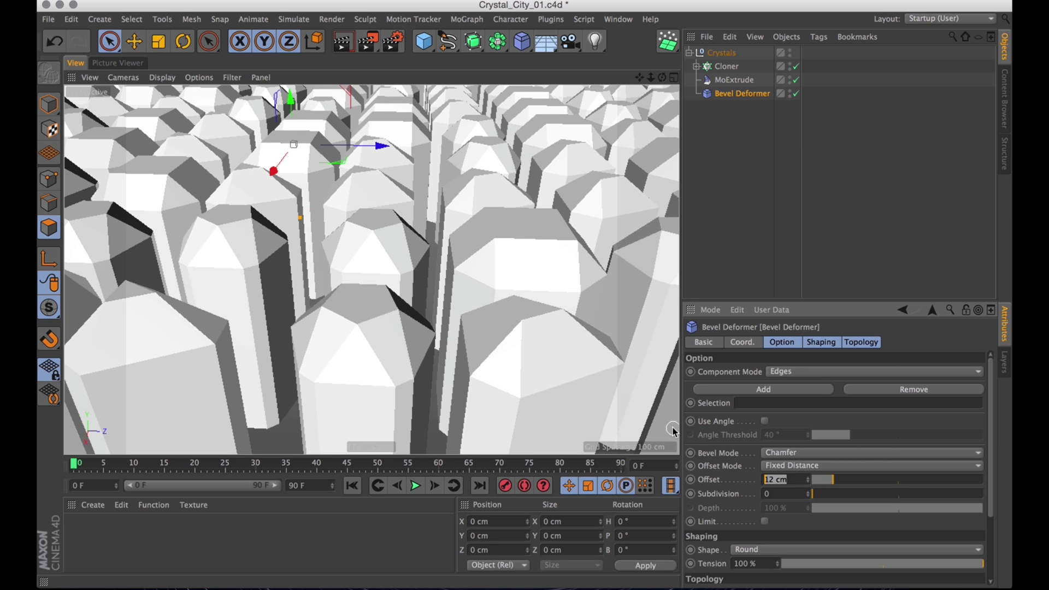
{"action": "type", "text": "1"}
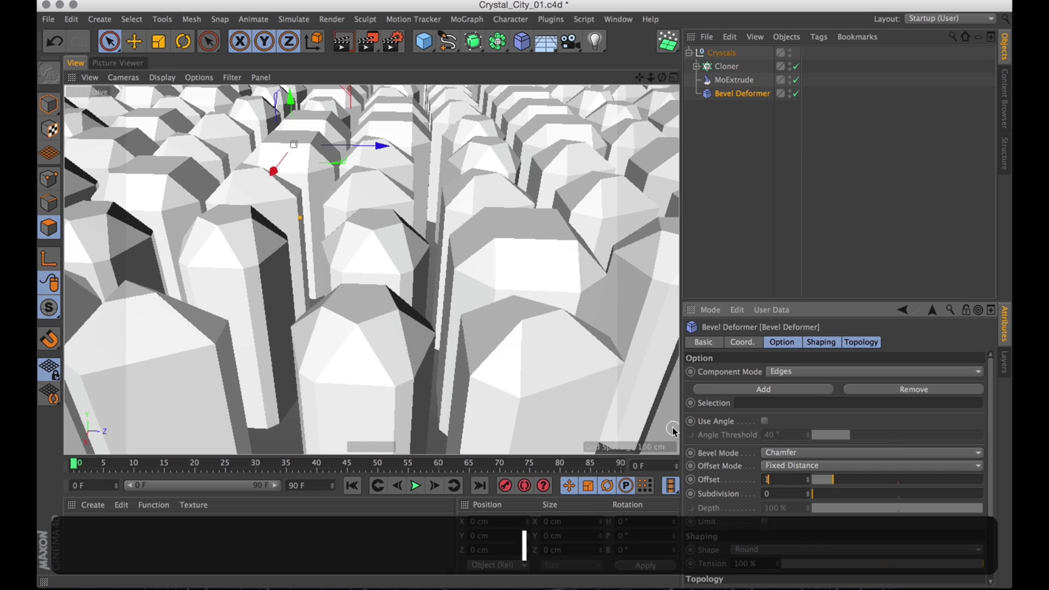
- Check the beveled tips up close for overlapping faces and set the Bevel Deformer's offset to 14 cm
{"action": "left_click_drag", "start_coordinate": [356, 368], "coordinate": [375, 287], "text": "alt"}
{"action": "right_click_drag", "start_coordinate": [374, 288], "coordinate": [456, 286], "text": "alt"}
{"action": "left_click_drag", "start_coordinate": [457, 288], "coordinate": [393, 260], "text": "alt"}
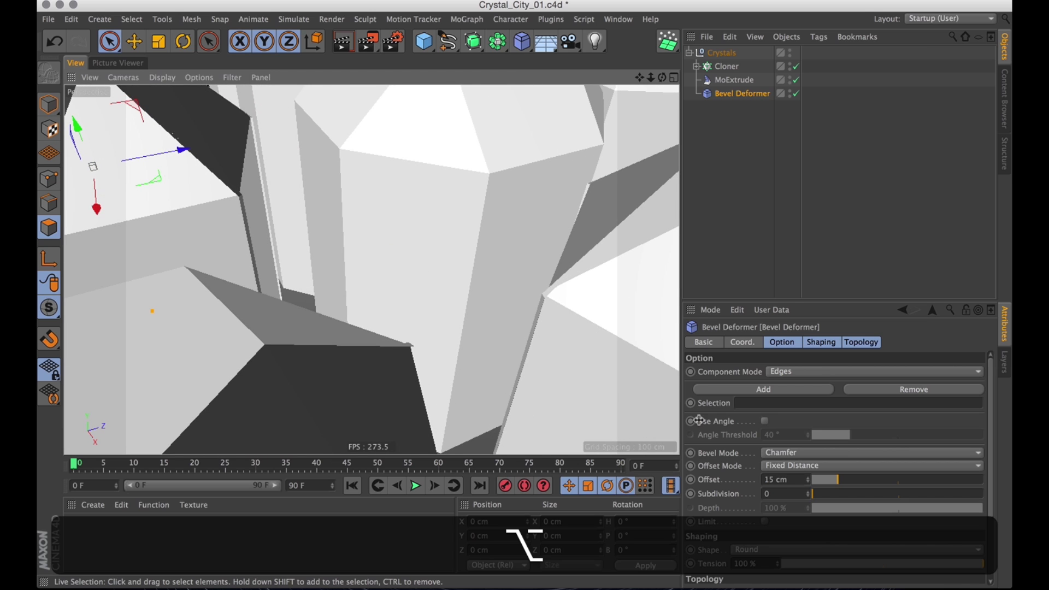
{"action": "left_click", "coordinate": [787, 480]}
{"action": "key", "text": "Down"}
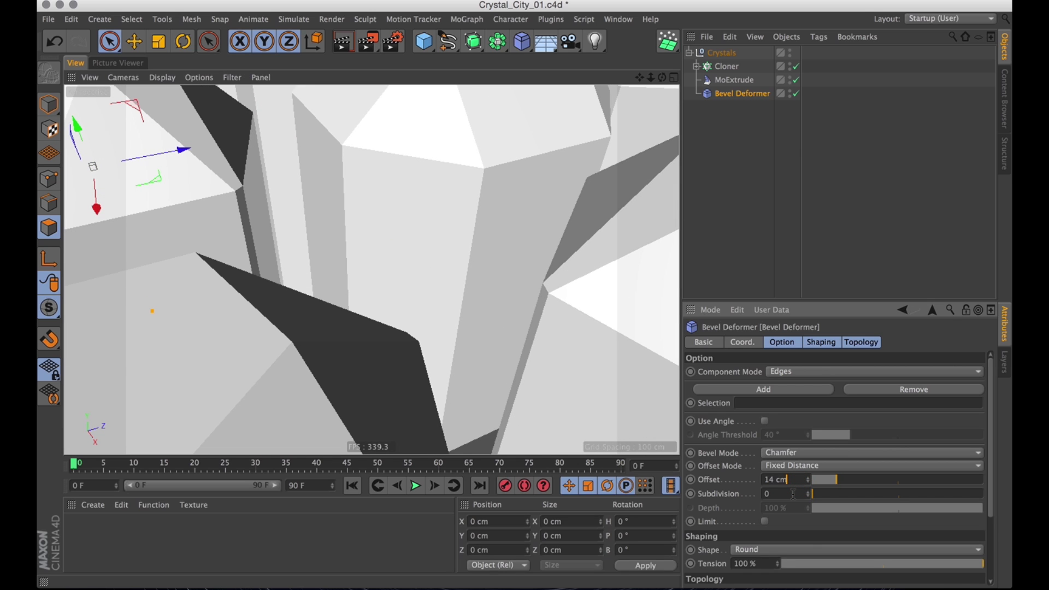
{"action": "key", "text": "Return"}
{"action": "left_click_drag", "start_coordinate": [399, 202], "coordinate": [329, 293], "text": "alt"}
{"action": "left_click_drag", "start_coordinate": [581, 158], "coordinate": [527, 212], "text": "alt"}
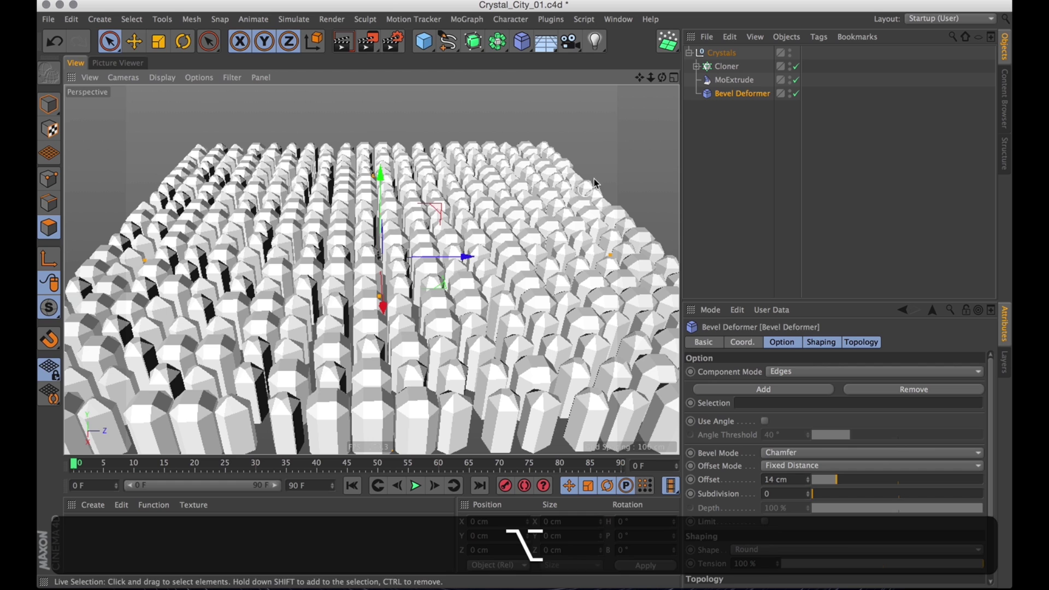
- Add a Random effector between the Cloner and MoExtrude in the Crystals null and set its deformation to Point
{"action": "left_click", "coordinate": [481, 24]}
{"action": "mouse_move", "coordinate": [481, 38]}
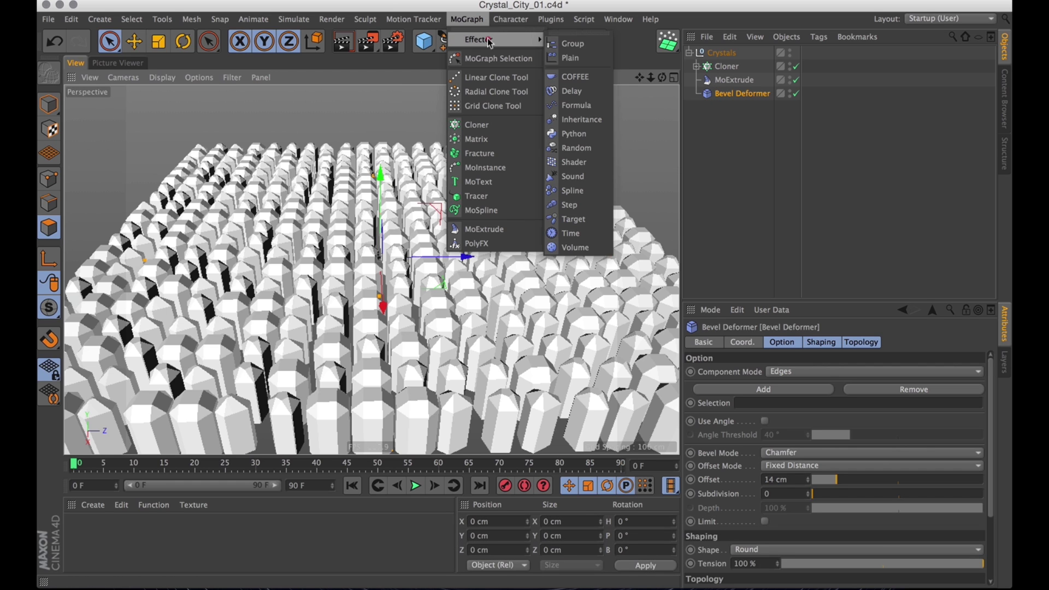
{"action": "left_click", "coordinate": [575, 149]}
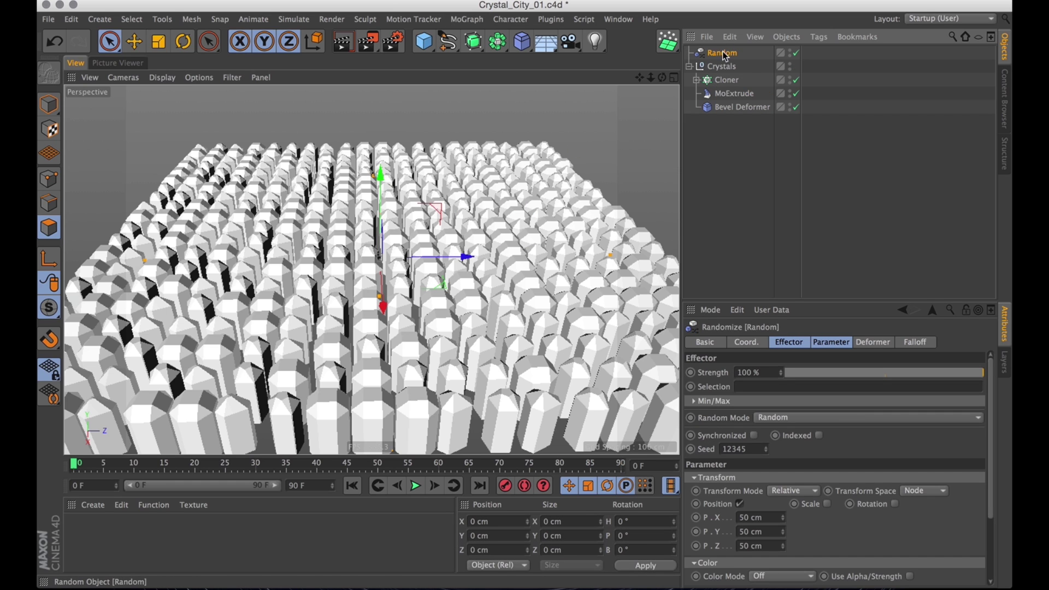
{"action": "left_click_drag", "start_coordinate": [731, 86], "coordinate": [733, 88]}
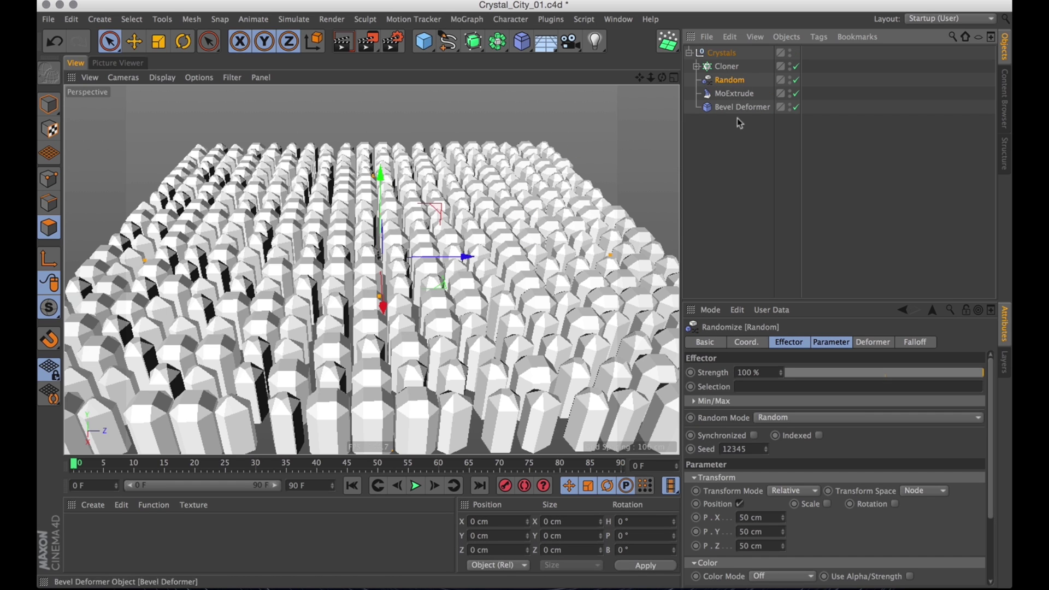
{"action": "left_click", "coordinate": [877, 344]}
{"action": "left_click", "coordinate": [754, 375]}
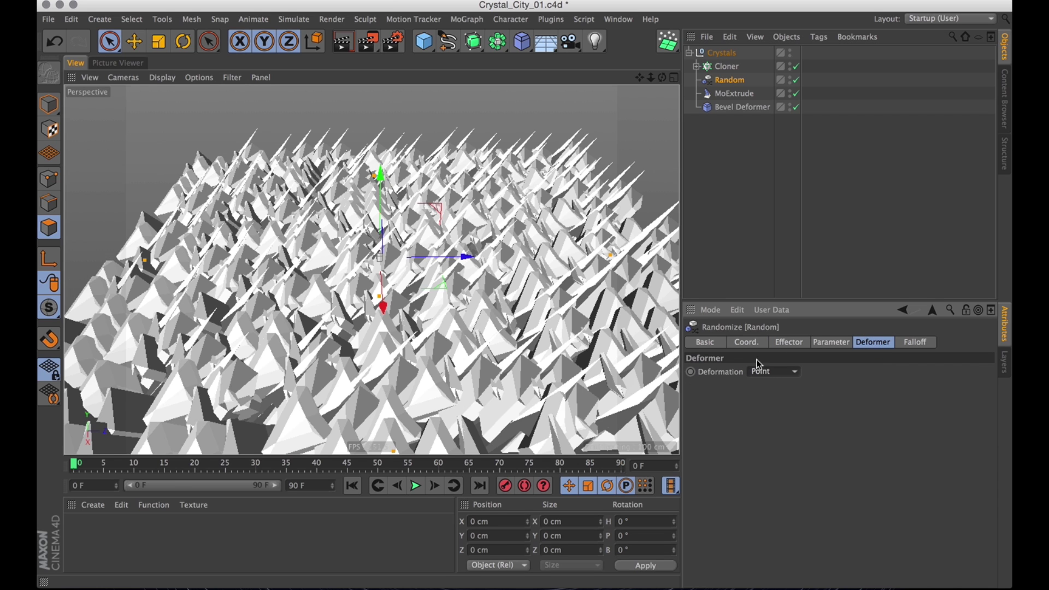
- Set the Random effector's X, Y and Z position parameters to 0 cm
{"action": "left_click", "coordinate": [795, 343]}
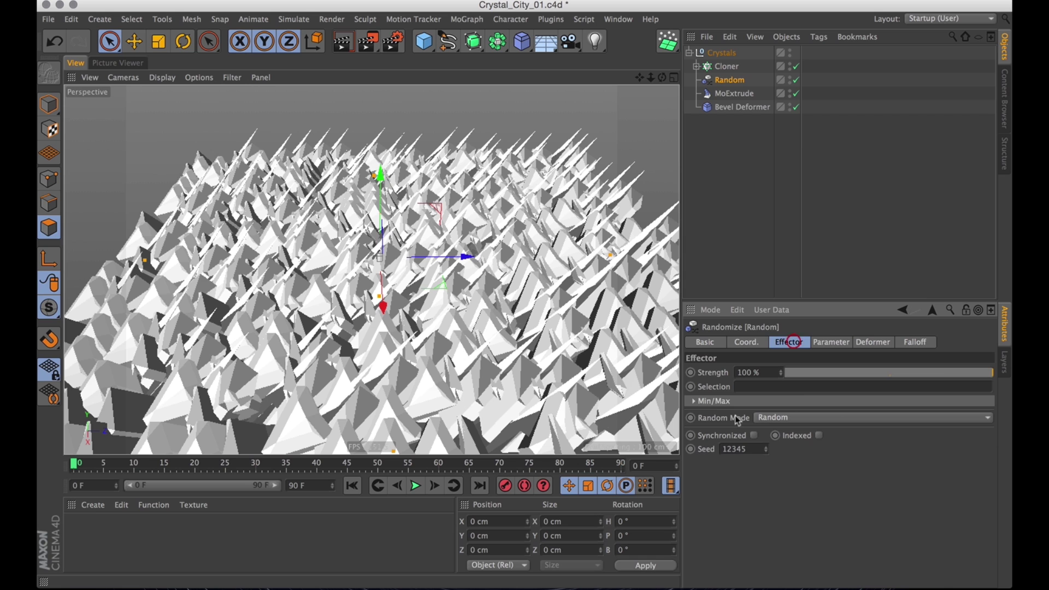
{"action": "left_click", "coordinate": [818, 346]}
{"action": "double_click", "coordinate": [755, 411]}
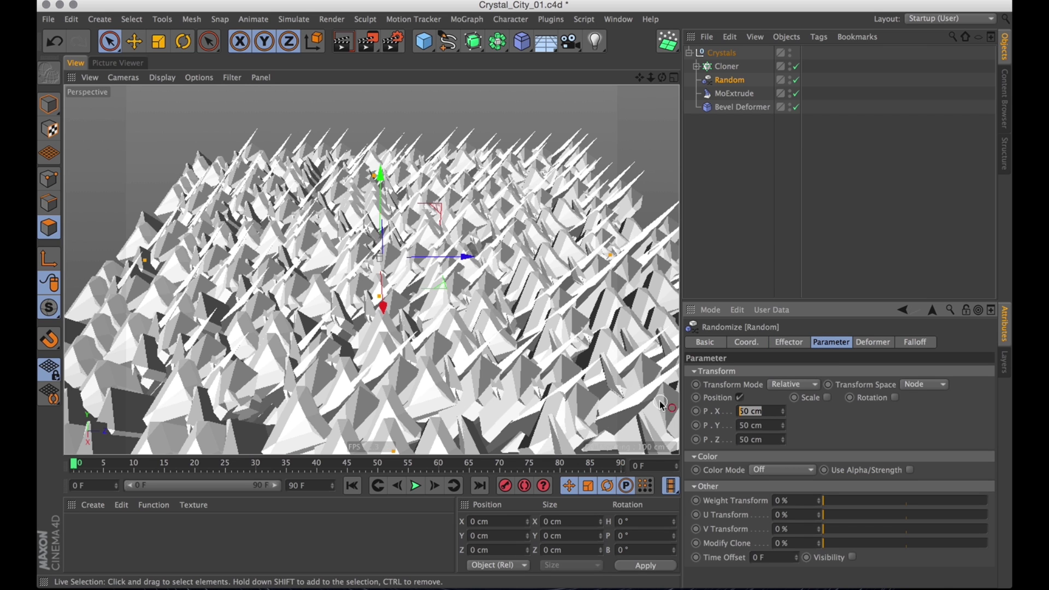
{"action": "key", "text": "BackSpace"}
{"action": "key", "text": "Tab"}
{"action": "key", "text": "BackSpace"}
{"action": "key", "text": "Tab"}
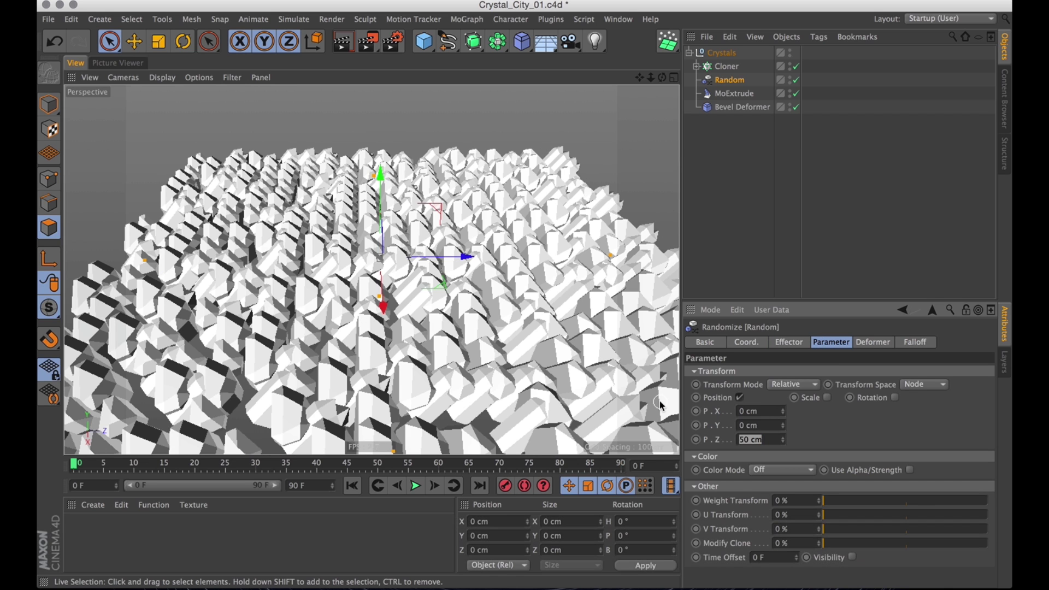
{"action": "key", "text": "BackSpace"}
{"action": "key", "text": "Return"}
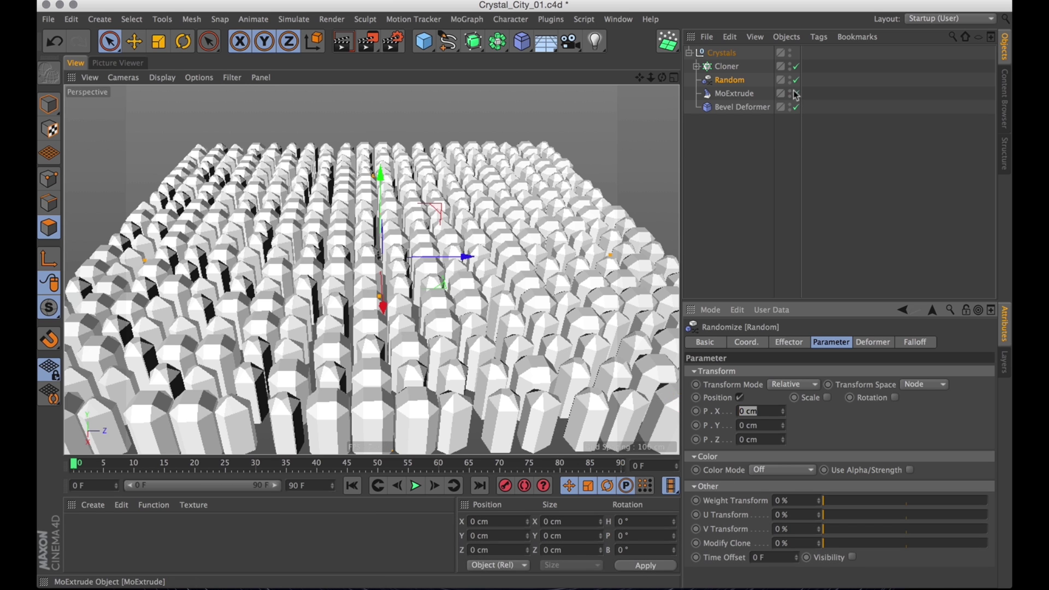
- Disable the MoExtrude and Bevel Deformer, and set the Random effector's Z position to 32 cm to inspect its effect on the flat shapes
{"action": "left_click_drag", "start_coordinate": [796, 93], "coordinate": [797, 107]}
{"action": "left_click_drag", "start_coordinate": [784, 440], "coordinate": [783, 421]}
{"action": "left_click_drag", "start_coordinate": [441, 322], "coordinate": [412, 259], "text": "alt"}
{"action": "right_click_drag", "start_coordinate": [411, 259], "coordinate": [450, 252], "text": "alt"}
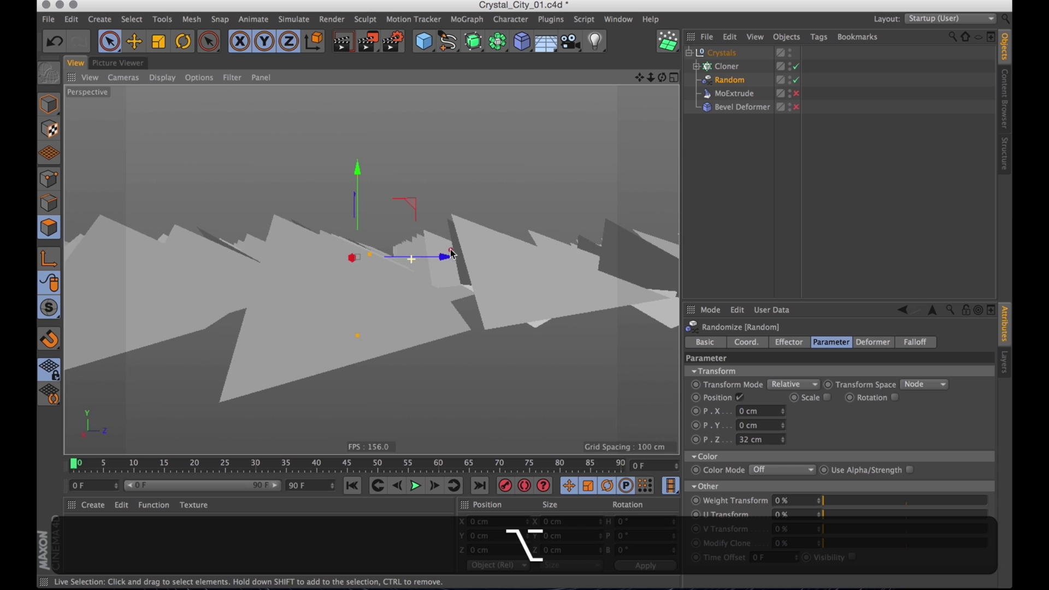
- Set the Random effector's Z position to 0 cm so the cloned shapes lie flat
{"action": "left_click_drag", "start_coordinate": [454, 255], "coordinate": [461, 312], "text": "alt"}
{"action": "left_click_drag", "start_coordinate": [448, 256], "coordinate": [449, 341], "text": "alt"}
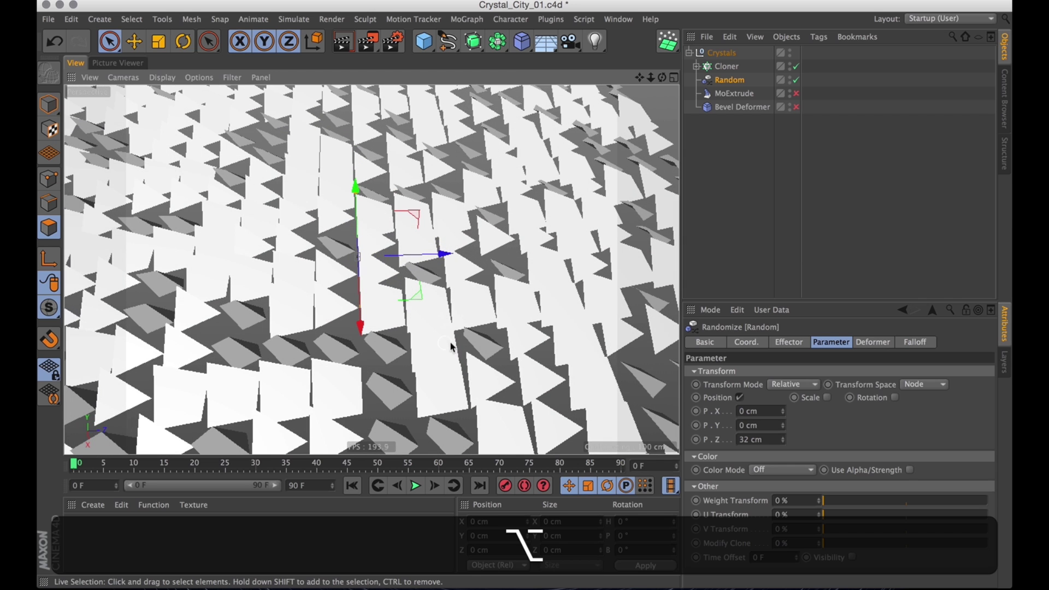
{"action": "left_click_drag", "start_coordinate": [765, 440], "coordinate": [711, 435]}
{"action": "type", "text": "0"}
{"action": "key", "text": "Return"}
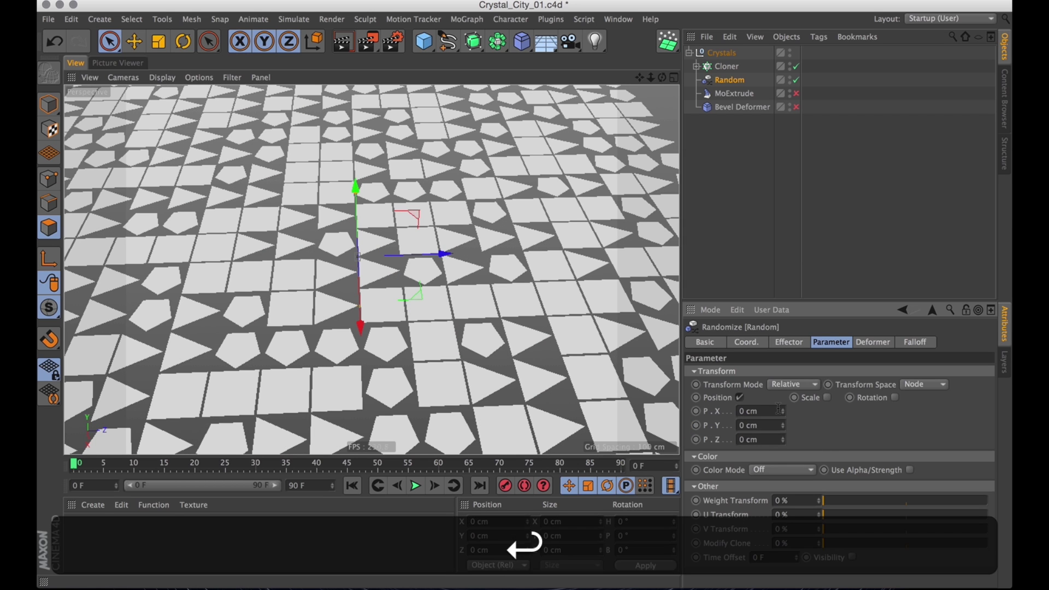
- Set the Random effector's X and Y position to 10 cm and inspect the distorted flat shapes up close
{"action": "left_click", "coordinate": [754, 411]}
{"action": "type", "text": "10"}
{"action": "key", "text": "Tab"}
{"action": "type", "text": "10"}
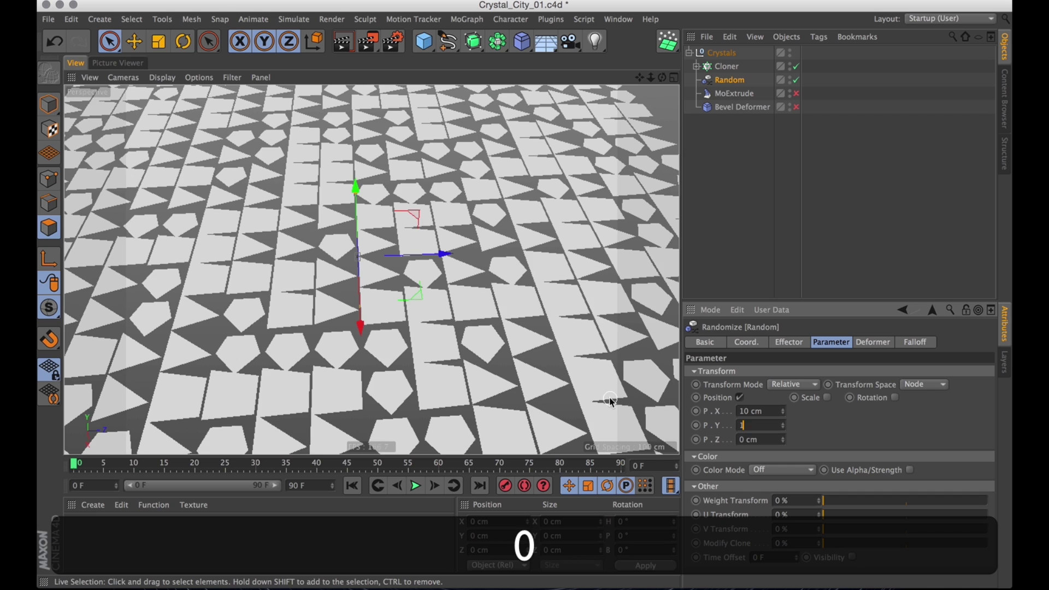
{"action": "key", "text": "Return"}
{"action": "left_click_drag", "start_coordinate": [497, 292], "coordinate": [530, 389], "text": "alt"}
{"action": "right_click_drag", "start_coordinate": [387, 139], "coordinate": [407, 164], "text": "alt"}
{"action": "middle_click_drag", "start_coordinate": [399, 219], "coordinate": [428, 335], "text": "alt"}
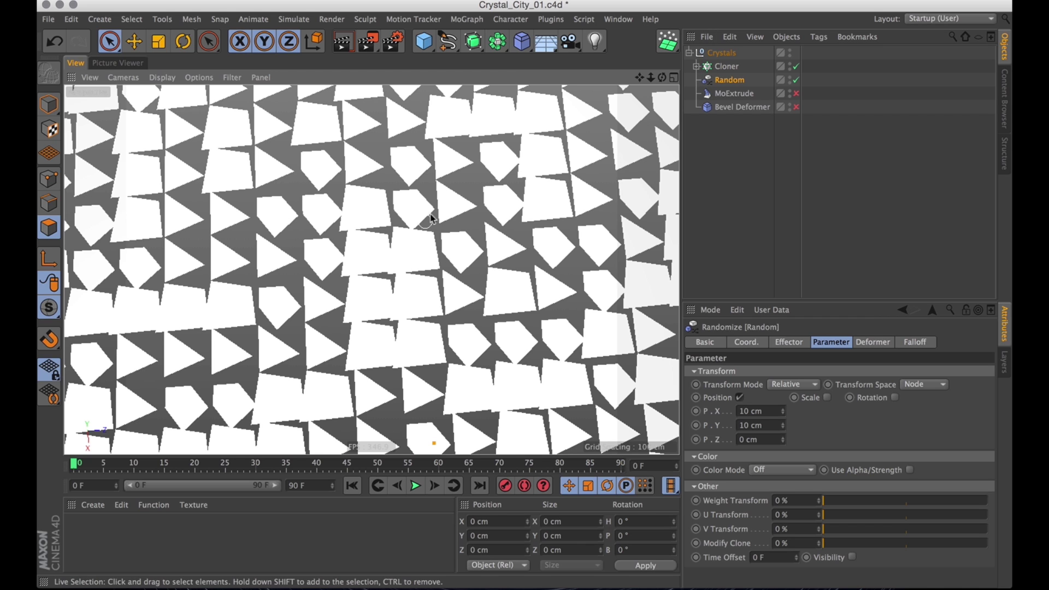
- Inspect the Disc and Polygon objects inside the Cloner, including their coordinates
{"action": "left_click", "coordinate": [697, 66]}
{"action": "left_click", "coordinate": [729, 80]}
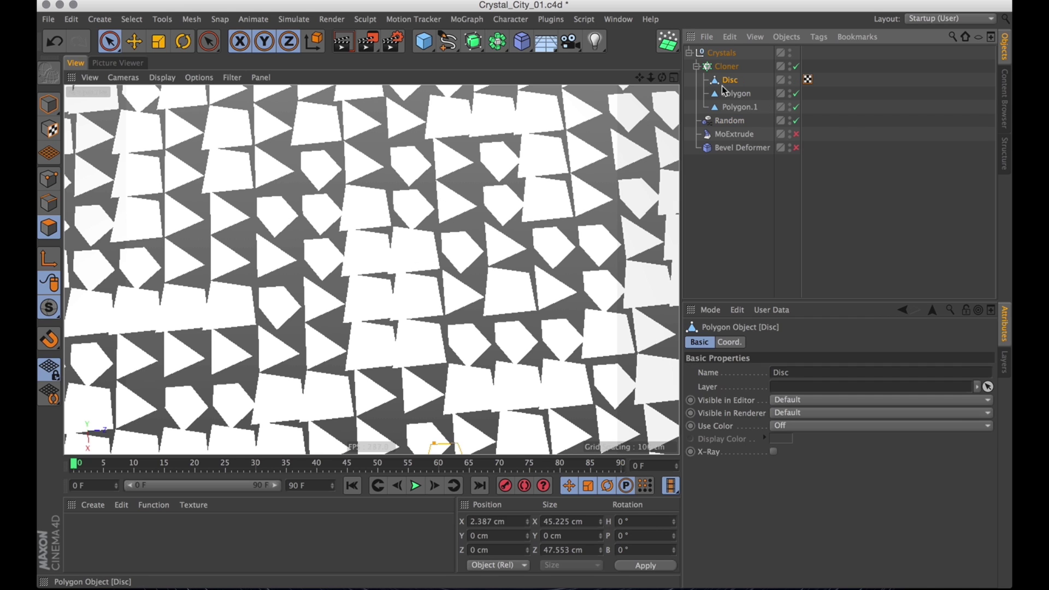
{"action": "left_click", "coordinate": [735, 94]}
{"action": "left_click", "coordinate": [732, 343]}
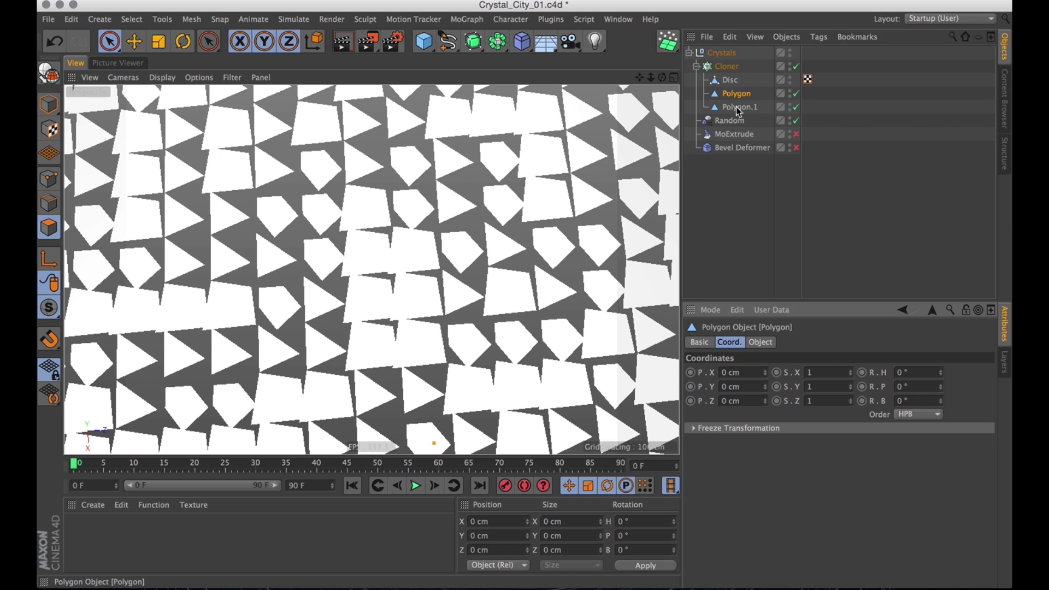
{"action": "left_click", "coordinate": [721, 80]}
{"action": "left_click", "coordinate": [698, 67]}
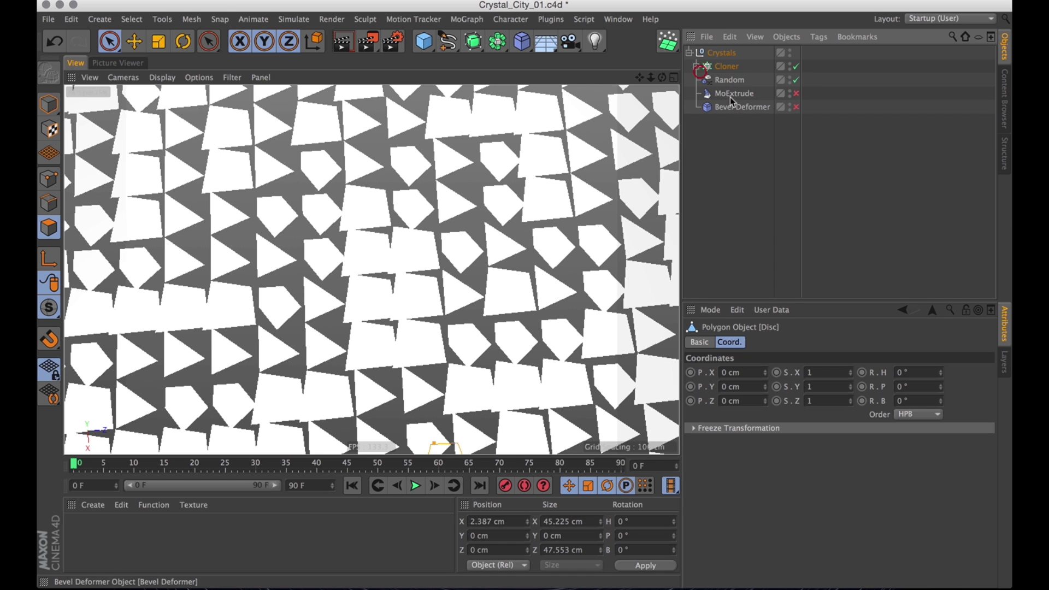
- Change the Random effector's random mode to Turbulence
{"action": "left_click", "coordinate": [733, 94]}
{"action": "left_click", "coordinate": [730, 80]}
{"action": "left_click", "coordinate": [789, 343]}
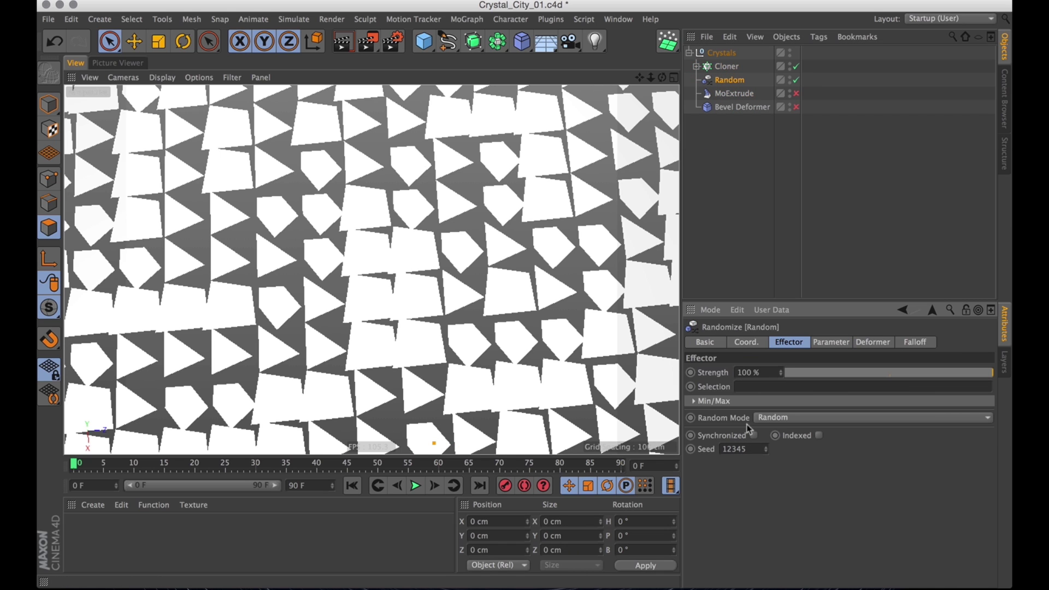
{"action": "left_click", "coordinate": [775, 420]}
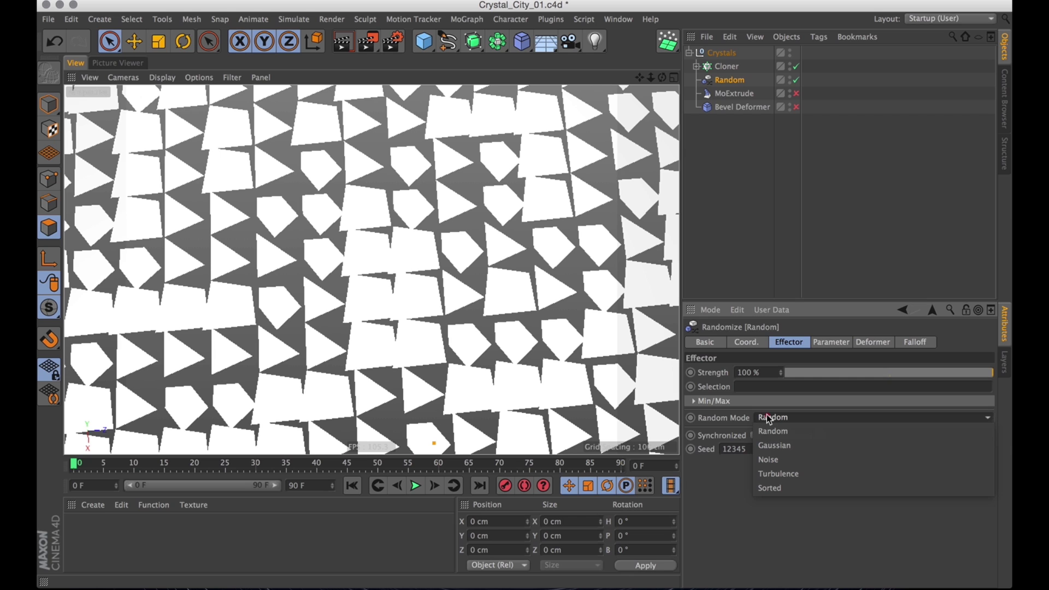
{"action": "left_click", "coordinate": [781, 475]}
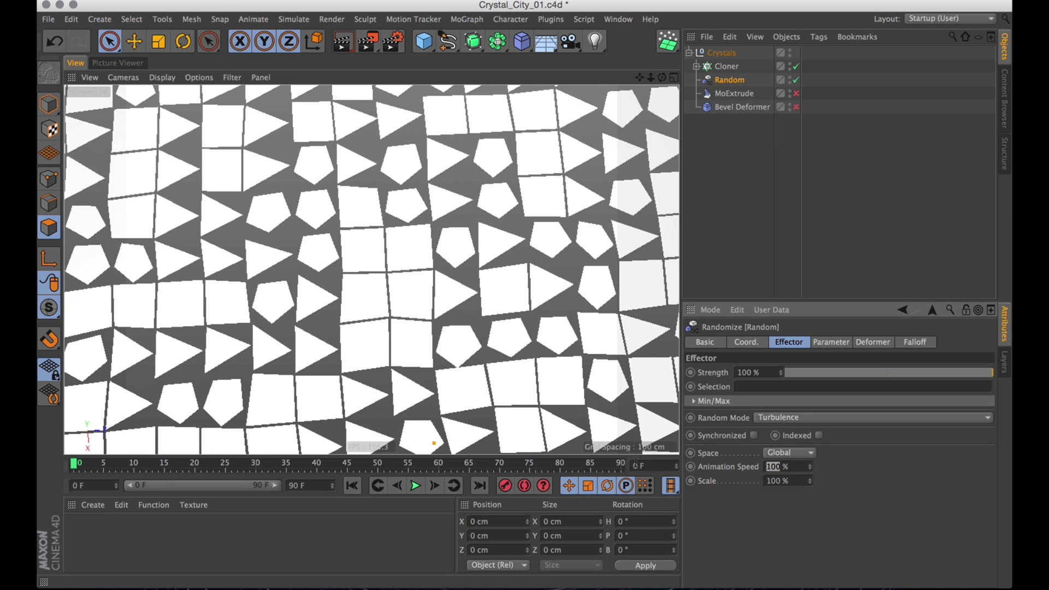
- Play the animation and set the Random effector's turbulence animation speed to 0% and scale to 26%
{"action": "left_click", "coordinate": [416, 486]}
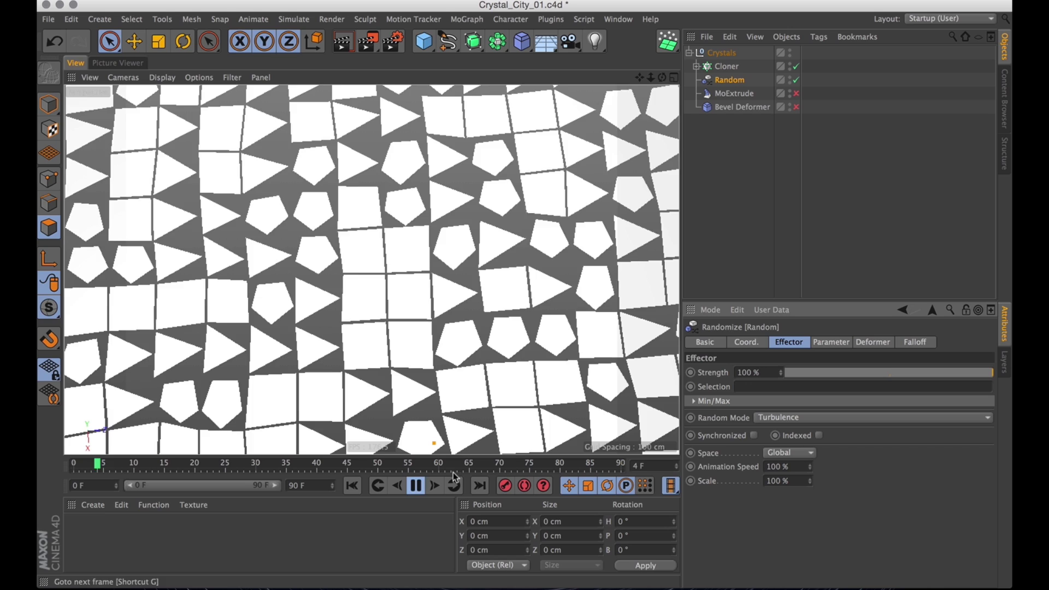
{"action": "double_click", "coordinate": [794, 459]}
{"action": "type", "text": "0"}
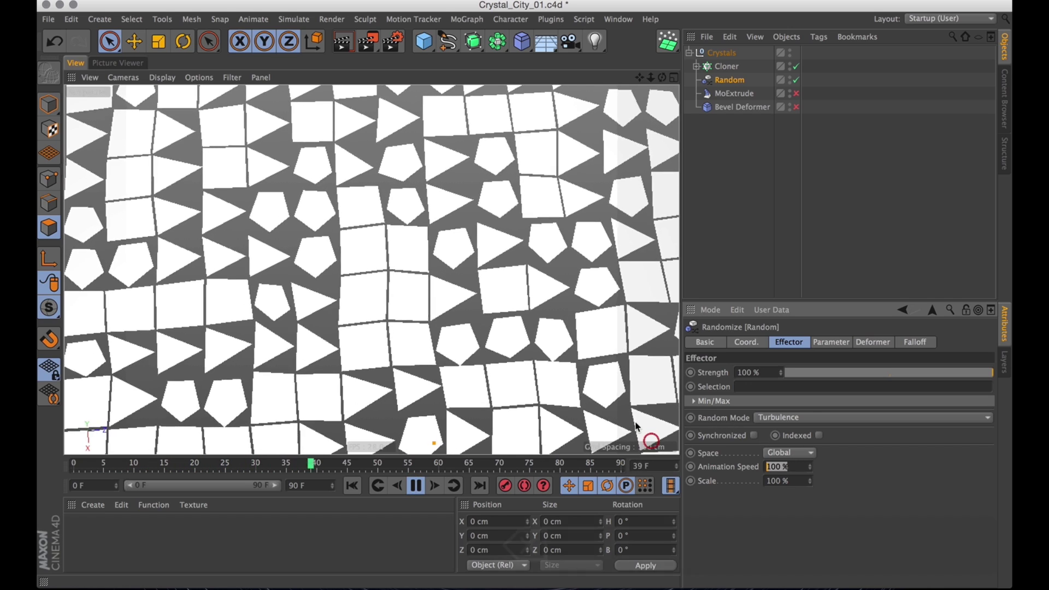
{"action": "key", "text": "Return"}
{"action": "left_click_drag", "start_coordinate": [807, 483], "coordinate": [802, 538]}
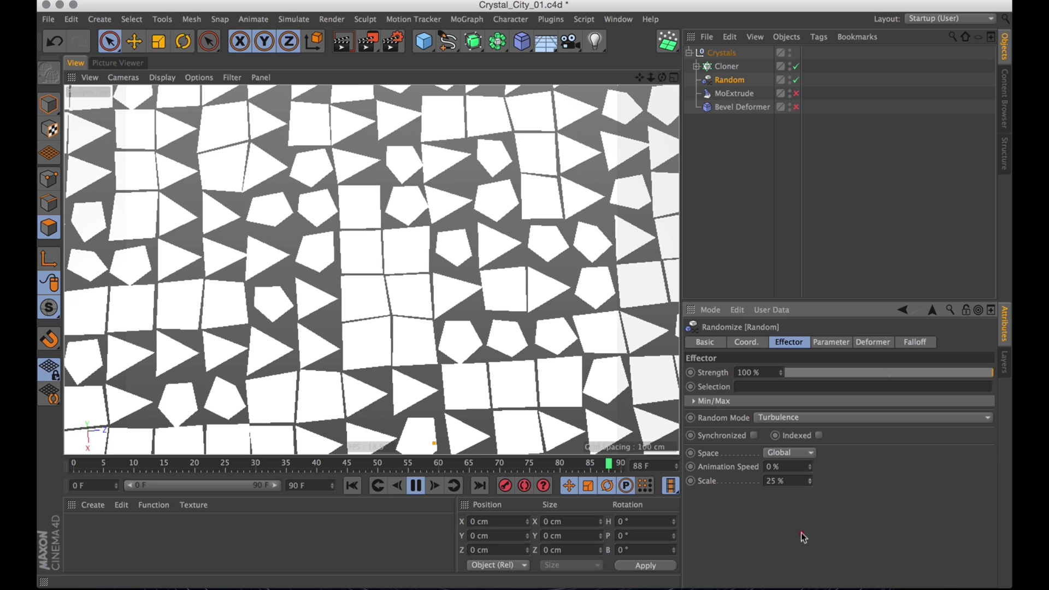
{"action": "left_click", "coordinate": [734, 179]}
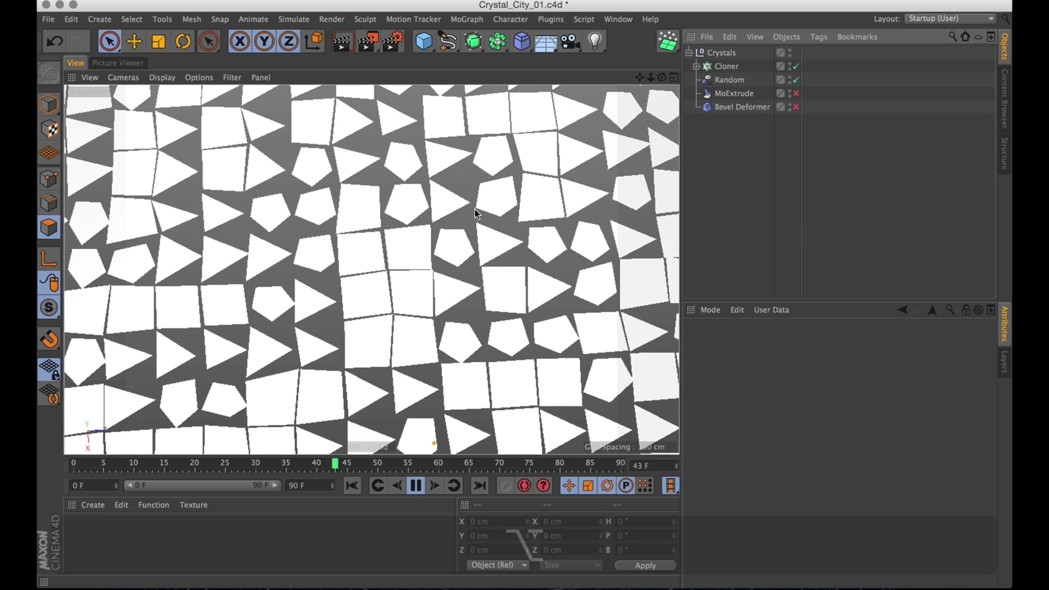
- Re-enable the MoExtrude and the Bevel Deformer while viewing the whole crystal field
{"action": "right_click_drag", "start_coordinate": [478, 216], "coordinate": [437, 306], "text": "alt"}
{"action": "left_click_drag", "start_coordinate": [459, 339], "coordinate": [538, 322], "text": "alt"}
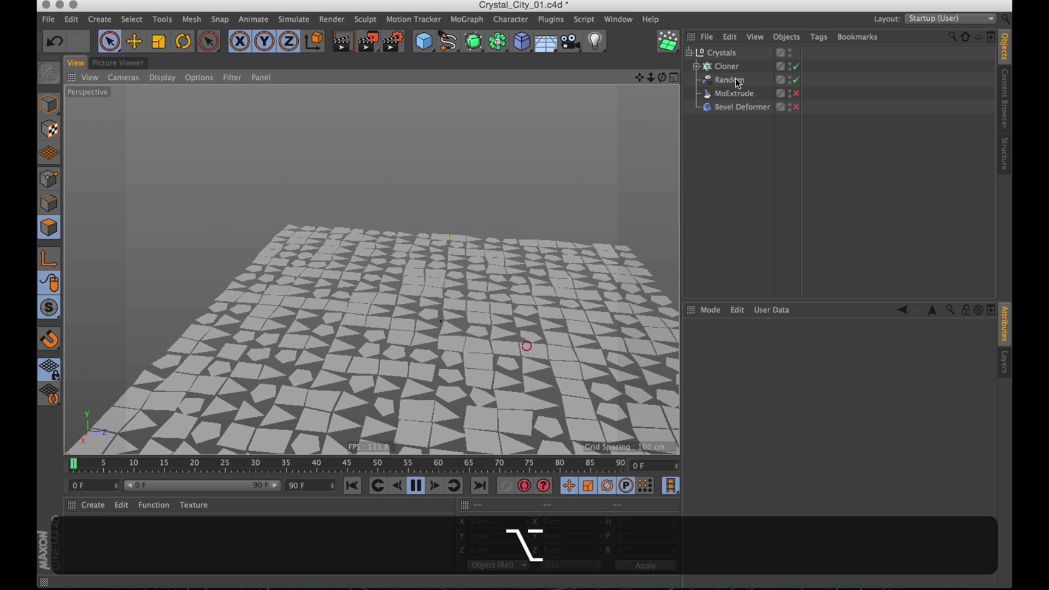
{"action": "left_click", "coordinate": [798, 93]}
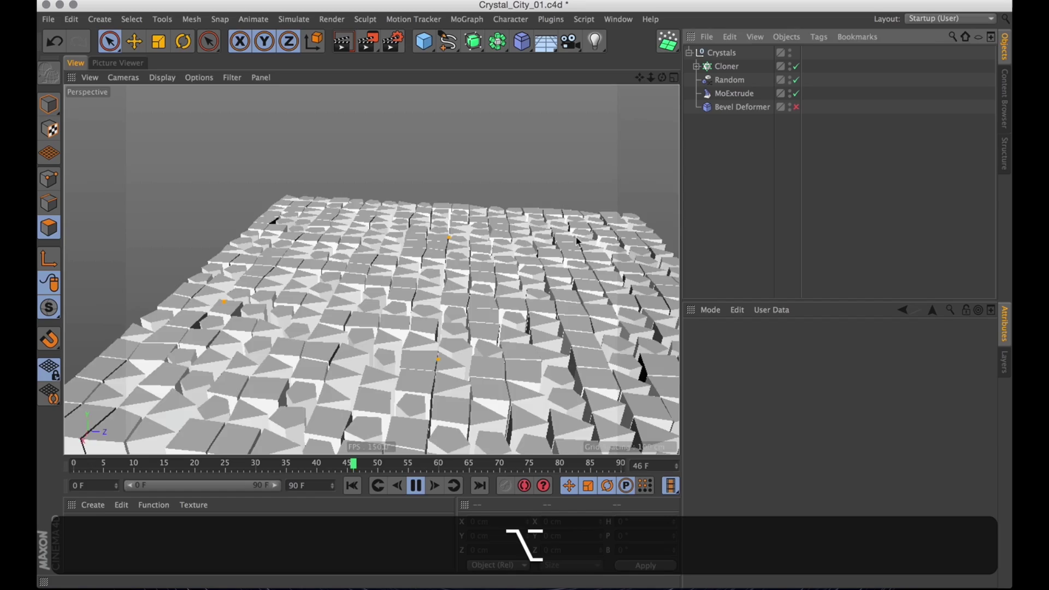
{"action": "left_click_drag", "start_coordinate": [546, 214], "coordinate": [568, 323], "text": "alt"}
{"action": "middle_click_drag", "start_coordinate": [568, 323], "coordinate": [533, 186], "text": "alt"}
{"action": "mouse_move", "coordinate": [533, 186]}
{"action": "left_mouse_down", "text": "alt"}
{"action": "mouse_move", "coordinate": [537, 148]}
{"action": "mouse_move", "coordinate": [547, 174]}
{"action": "left_mouse_up", "text": "alt"}
{"action": "left_click", "coordinate": [796, 107]}
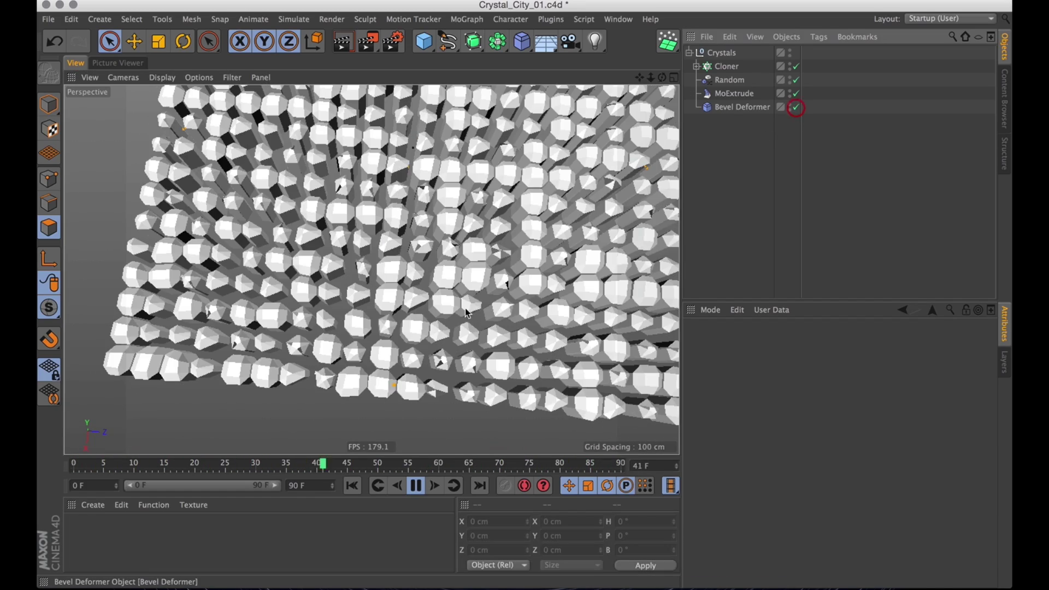
- Slightly reduce the Bevel Deformer's offset while checking the crystal tips up close
{"action": "left_click_drag", "start_coordinate": [490, 230], "coordinate": [492, 268], "text": "alt"}
{"action": "right_click_drag", "start_coordinate": [492, 267], "coordinate": [516, 241], "text": "alt"}
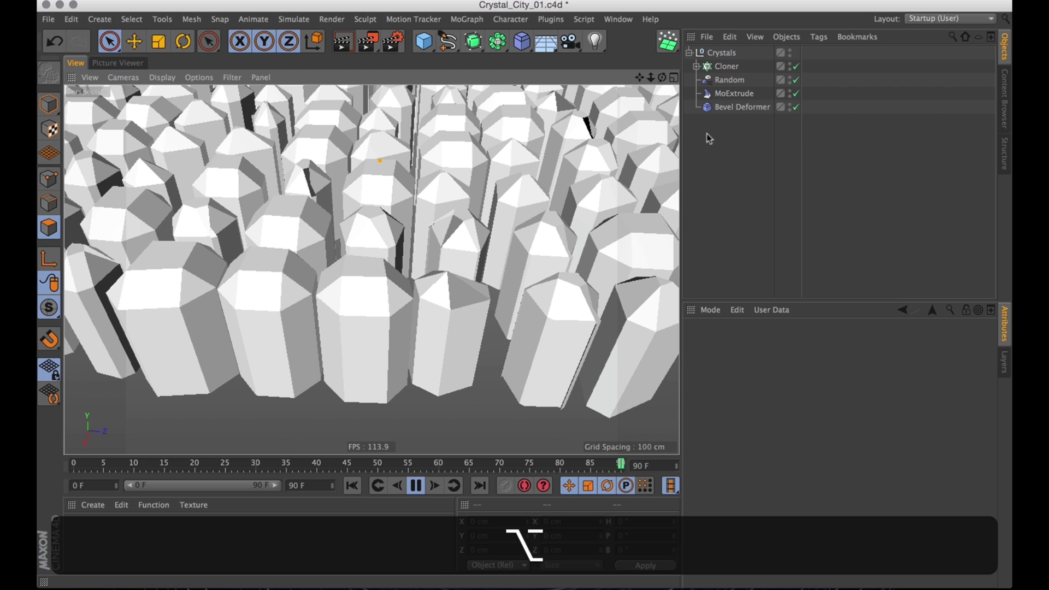
{"action": "left_click", "coordinate": [731, 112]}
{"action": "right_click_drag", "start_coordinate": [524, 306], "coordinate": [547, 264], "text": "alt"}
{"action": "left_click", "coordinate": [786, 480]}
{"action": "key", "text": "Down"}
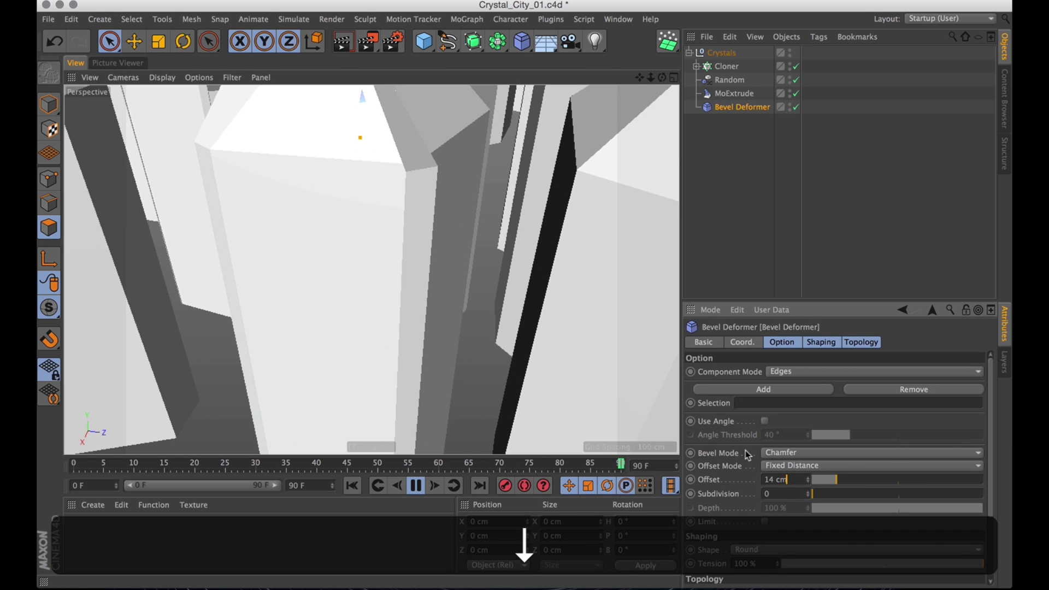
{"action": "key", "text": "Down"}
{"action": "left_click", "coordinate": [717, 259]}
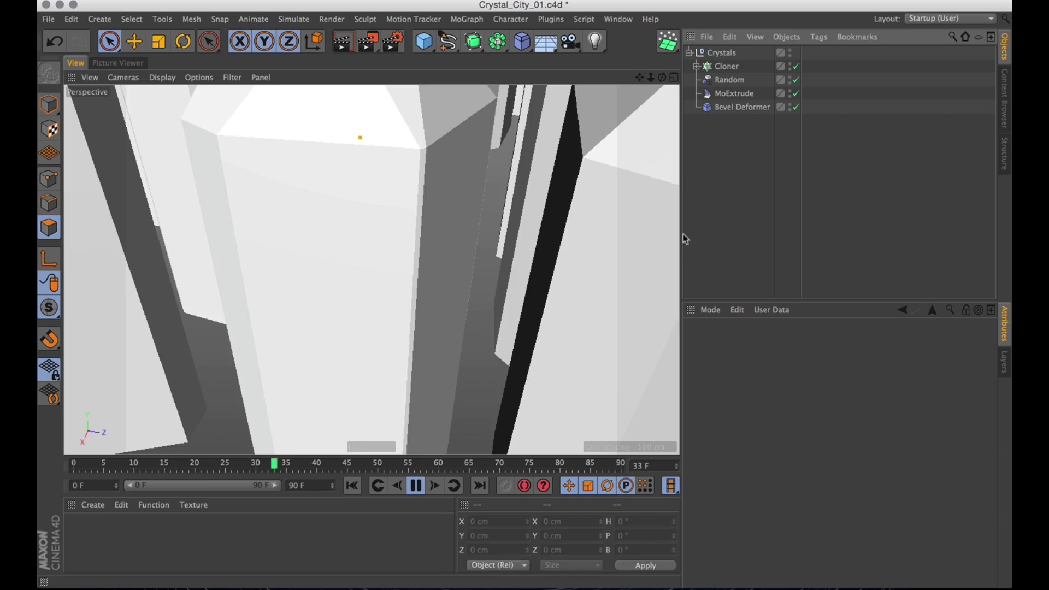
- Stop the playback, rewind the animation to frame 0 and look over the crystals
{"action": "right_click_drag", "start_coordinate": [479, 182], "coordinate": [426, 235], "text": "alt"}
{"action": "left_click_drag", "start_coordinate": [426, 235], "coordinate": [598, 200], "text": "alt"}
{"action": "middle_click_drag", "start_coordinate": [597, 200], "coordinate": [604, 234], "text": "alt"}
{"action": "key", "text": "Escape"}
{"action": "left_click", "coordinate": [355, 486]}
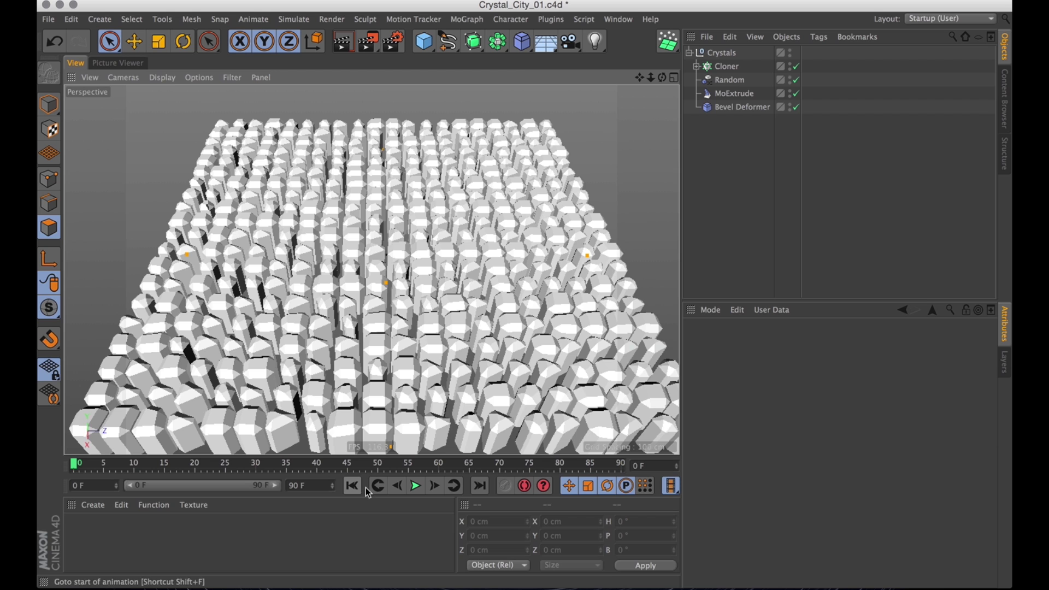
{"action": "left_click_drag", "start_coordinate": [609, 210], "coordinate": [471, 240], "text": "alt"}
- Duplicate the Random effector between the MoExtrude and the Bevel Deformer, and disable the Bevel Deformer
{"action": "left_click_drag", "start_coordinate": [730, 78], "coordinate": [731, 82], "text": "super"}
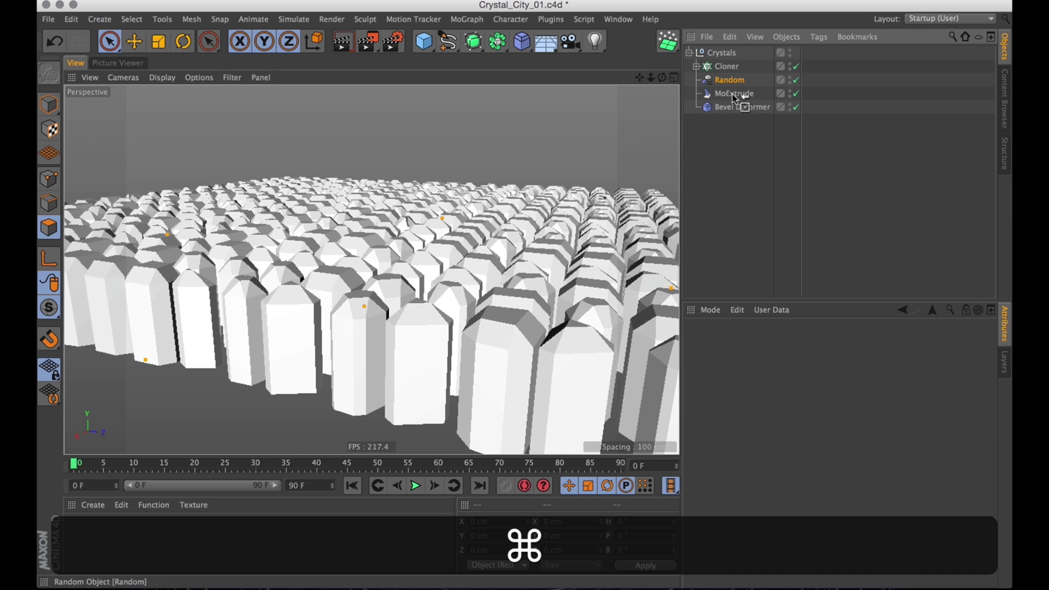
{"action": "left_click_drag", "start_coordinate": [732, 94], "coordinate": [734, 99], "text": "super"}
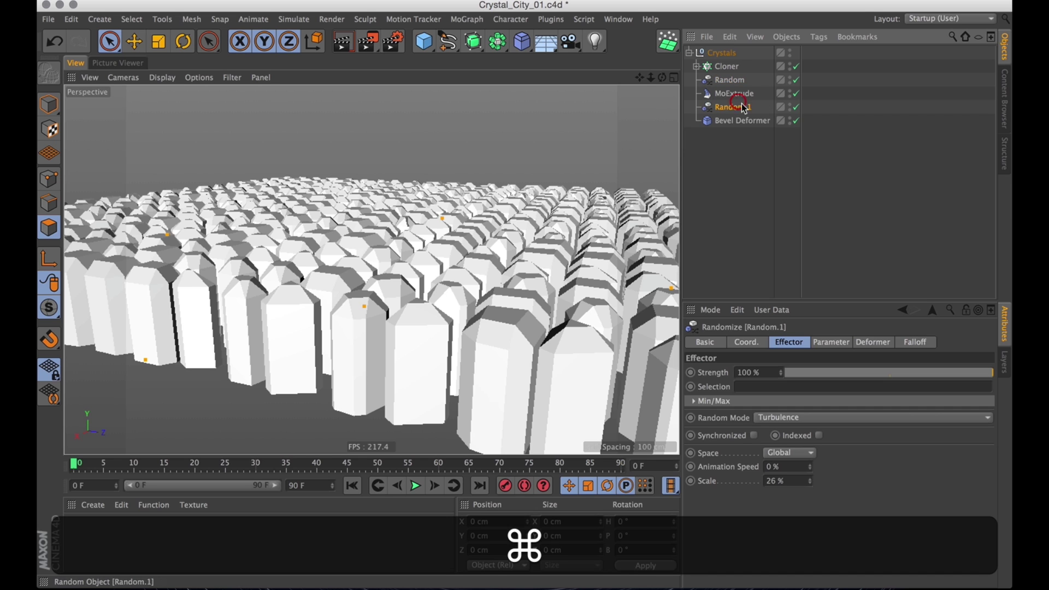
{"action": "left_click", "coordinate": [797, 121]}
- Set the duplicated Random effector's X and Y position to 0 cm
{"action": "left_click", "coordinate": [822, 344]}
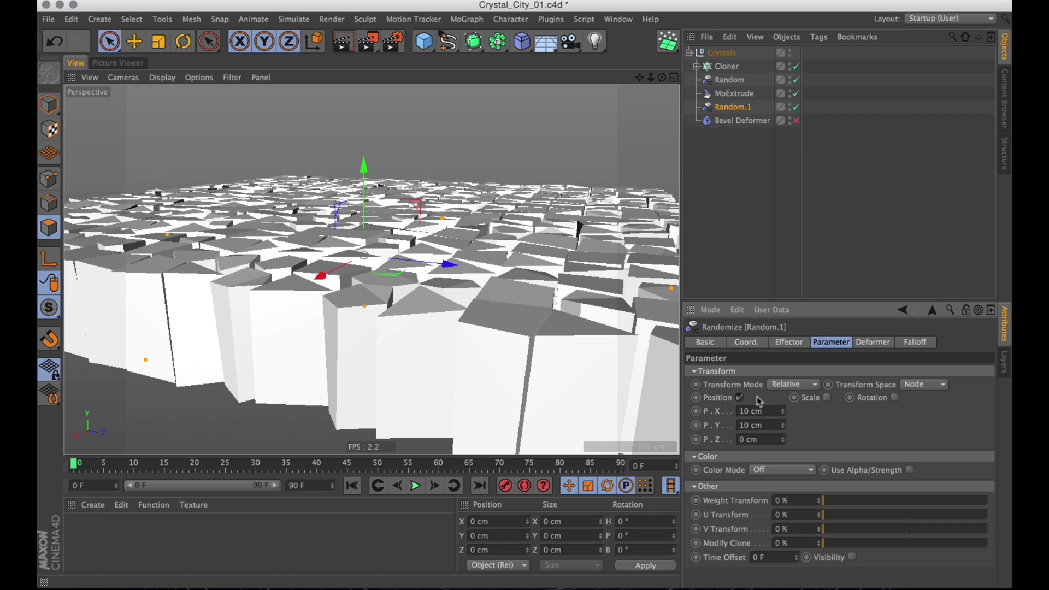
{"action": "type", "text": "0"}
{"action": "key", "text": "Tab"}
{"action": "type", "text": "0"}
{"action": "key", "text": "Return"}
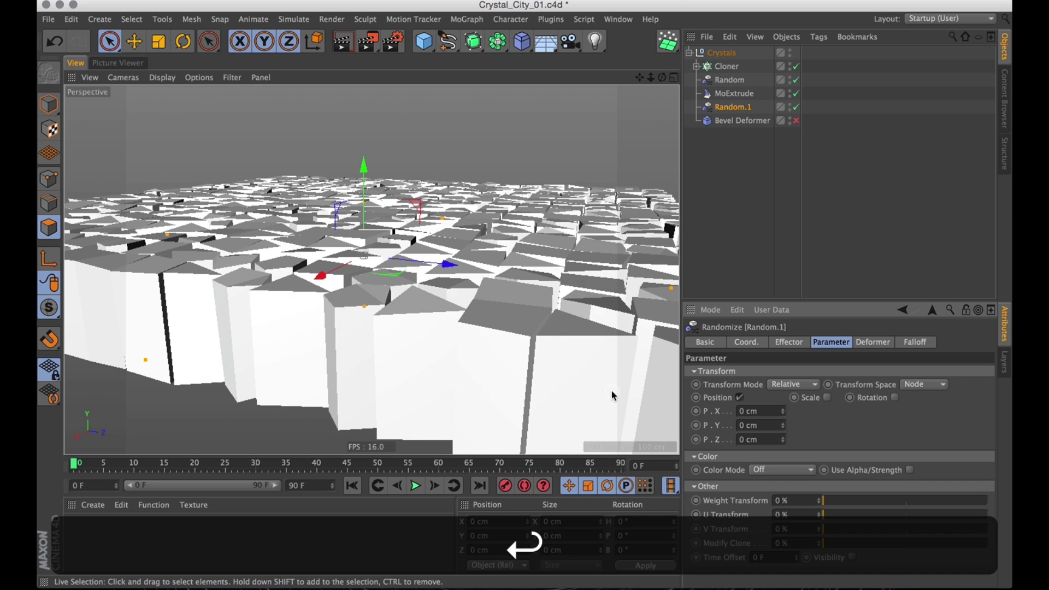
- Set the duplicated Random effector's transform space to Effector and, after trying 20 cm, its Y position to 5 cm
{"action": "left_click", "coordinate": [933, 386]}
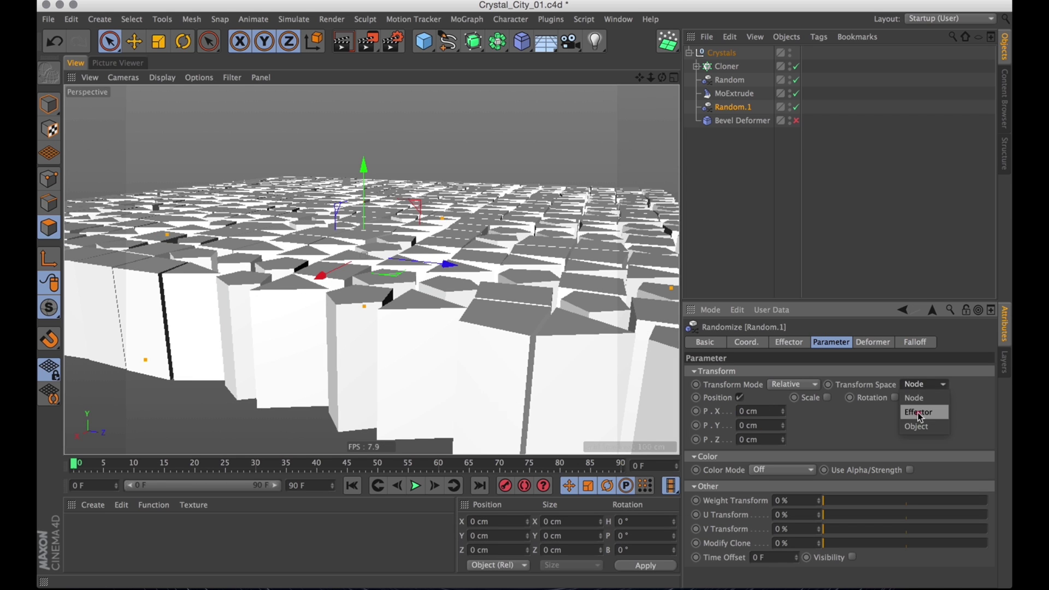
{"action": "left_click", "coordinate": [913, 419]}
{"action": "left_click_drag", "start_coordinate": [787, 421], "coordinate": [776, 430]}
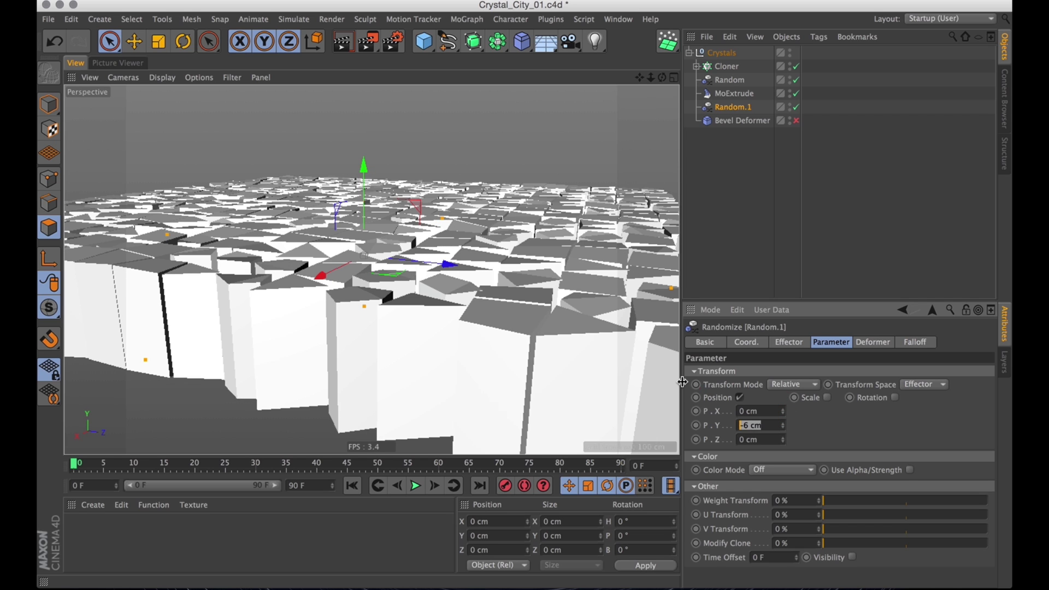
{"action": "type", "text": "20"}
{"action": "key", "text": "Return"}
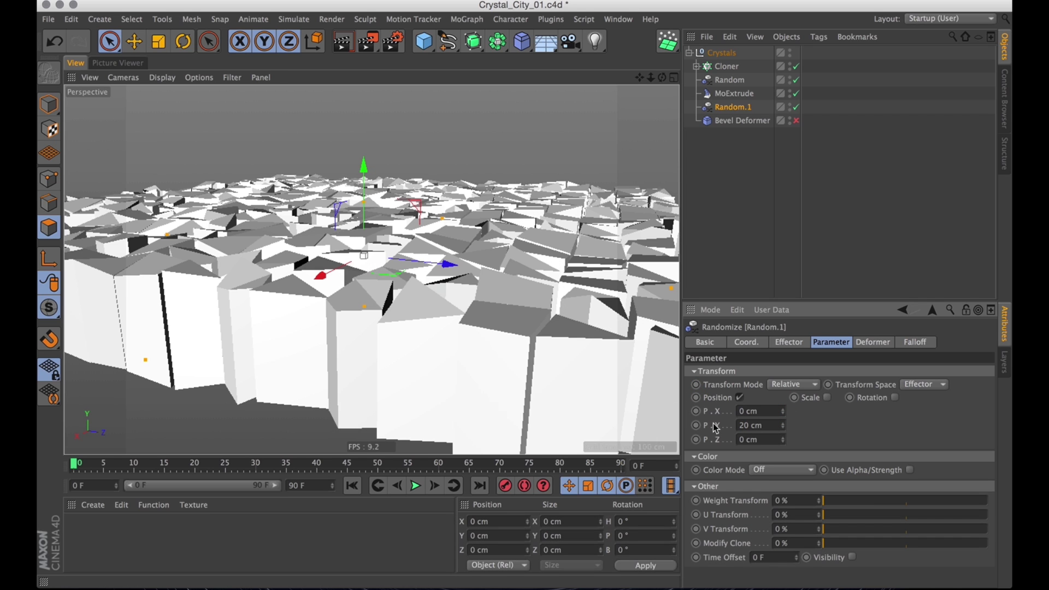
{"action": "double_click", "coordinate": [775, 426]}
{"action": "type", "text": "5"}
{"action": "key", "text": "Return"}
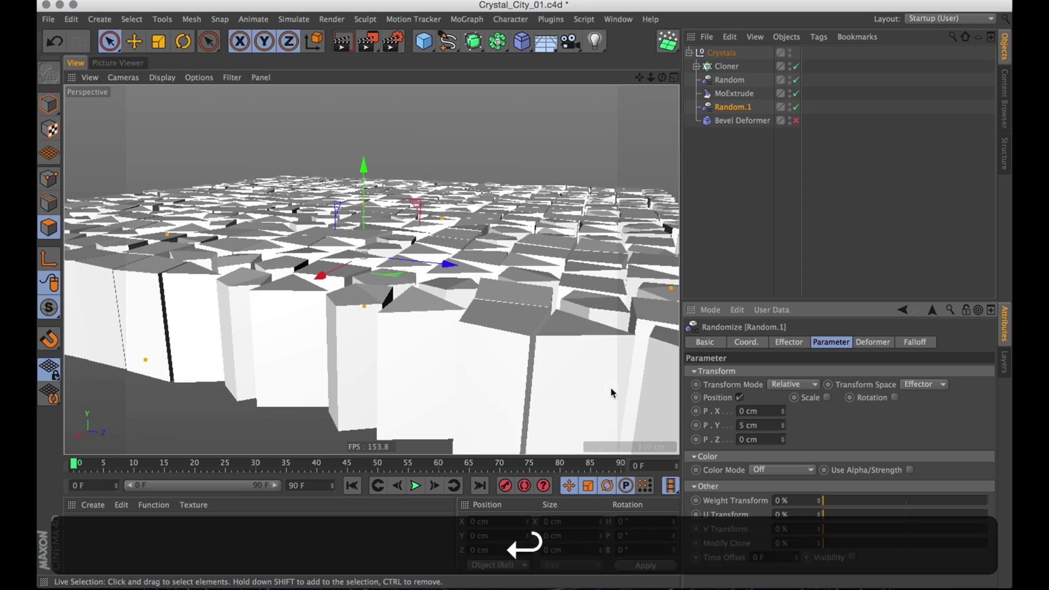
- Re-enable the Bevel Deformer and look over the full field of crystals
{"action": "mouse_move", "coordinate": [536, 280]}
{"action": "left_mouse_down", "text": "alt"}
{"action": "mouse_move", "coordinate": [534, 199]}
{"action": "mouse_move", "coordinate": [545, 278]}
{"action": "left_mouse_up", "text": "alt"}
{"action": "left_click", "coordinate": [796, 121]}
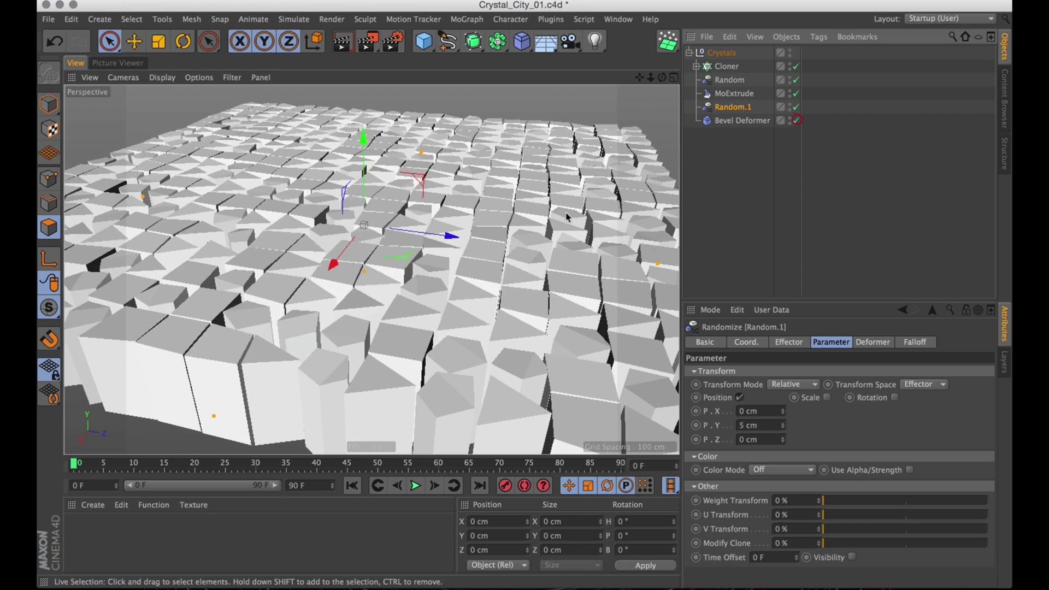
{"action": "left_click", "coordinate": [696, 209]}
{"action": "left_click_drag", "start_coordinate": [593, 306], "coordinate": [520, 313], "text": "alt"}
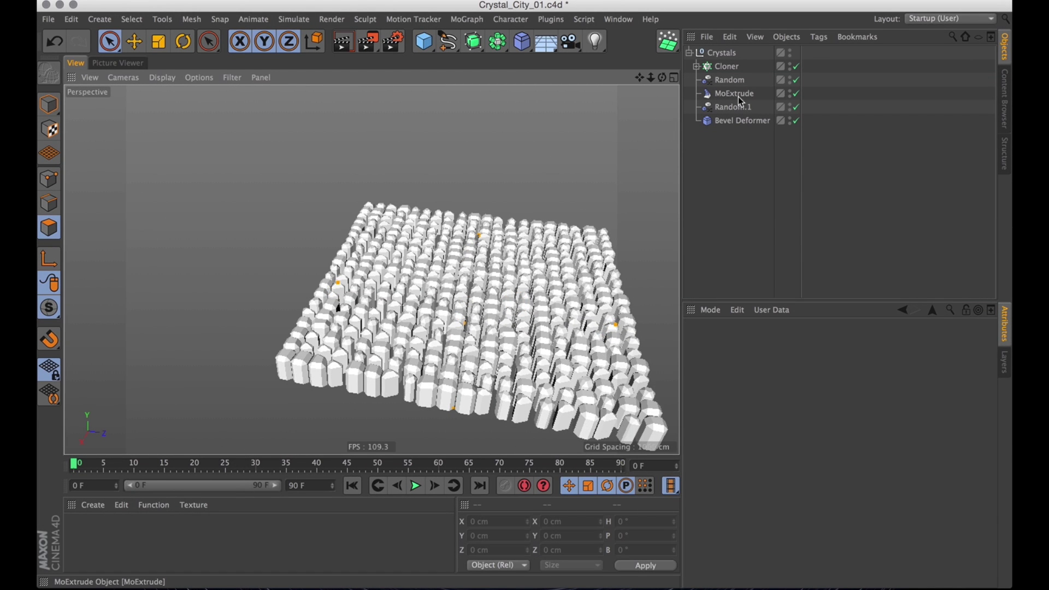
- Set the MoExtrude's transform Z position to 0 cm to flatten the crystals
{"action": "left_click", "coordinate": [739, 95]}
{"action": "double_click", "coordinate": [730, 406]}
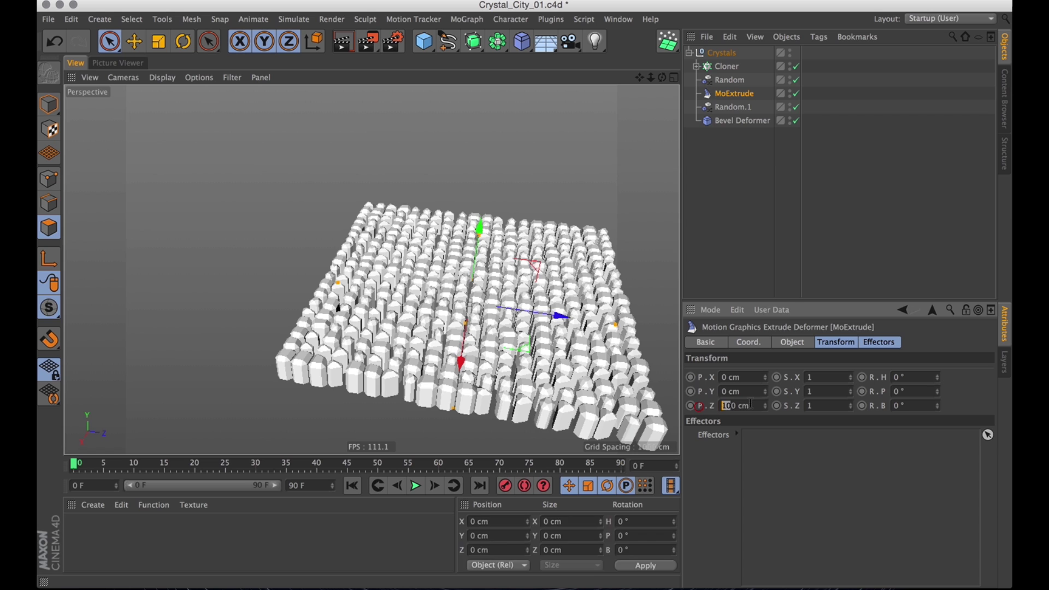
{"action": "type", "text": "0"}
{"action": "key", "text": "Return"}
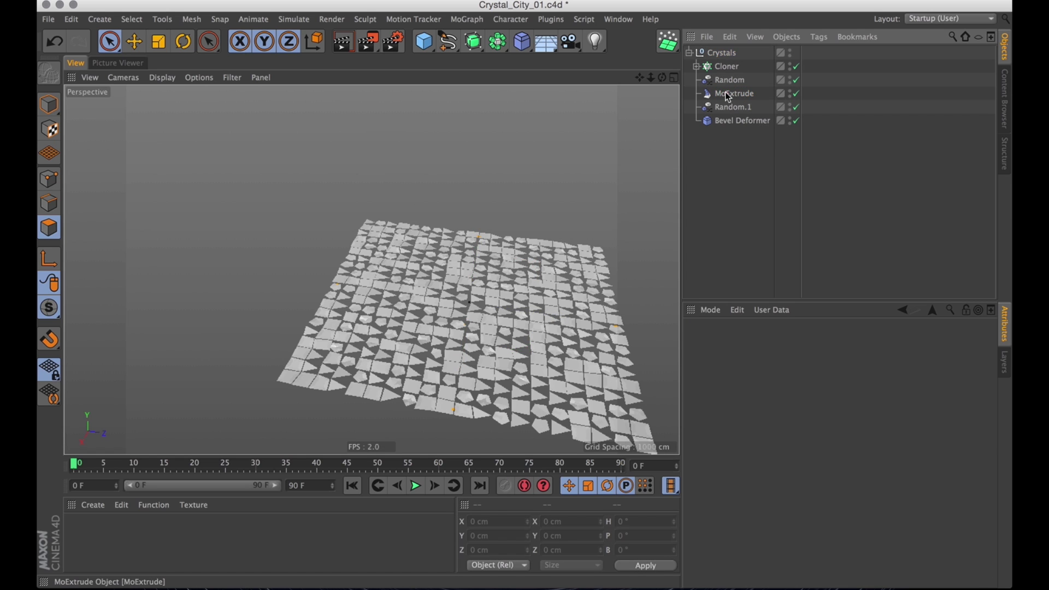
- Add a Random effector to the MoExtrude
{"action": "left_click", "coordinate": [726, 93]}
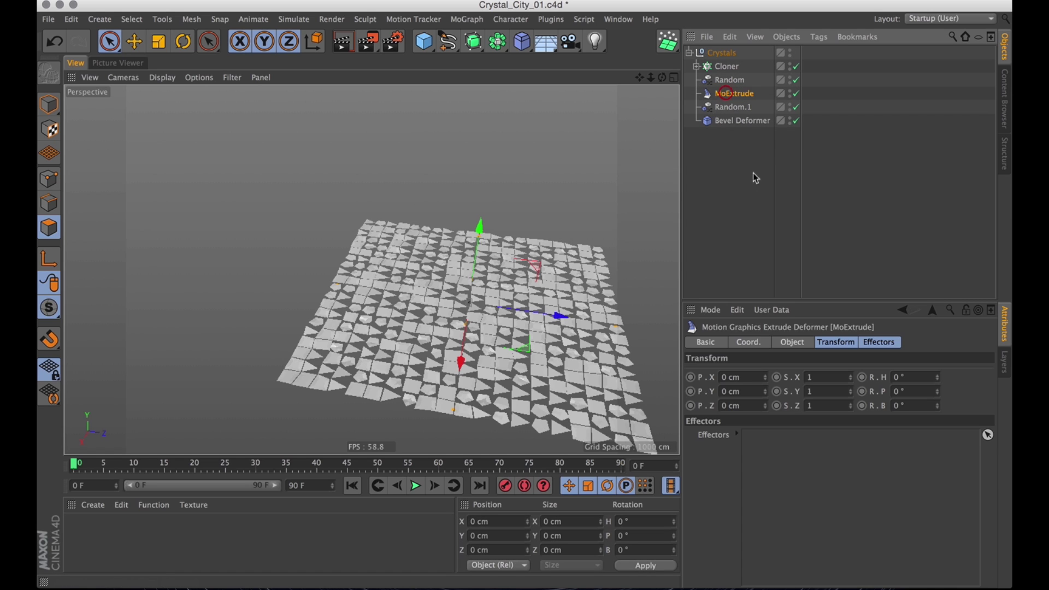
{"action": "left_click", "coordinate": [485, 19]}
{"action": "left_click", "coordinate": [478, 18]}
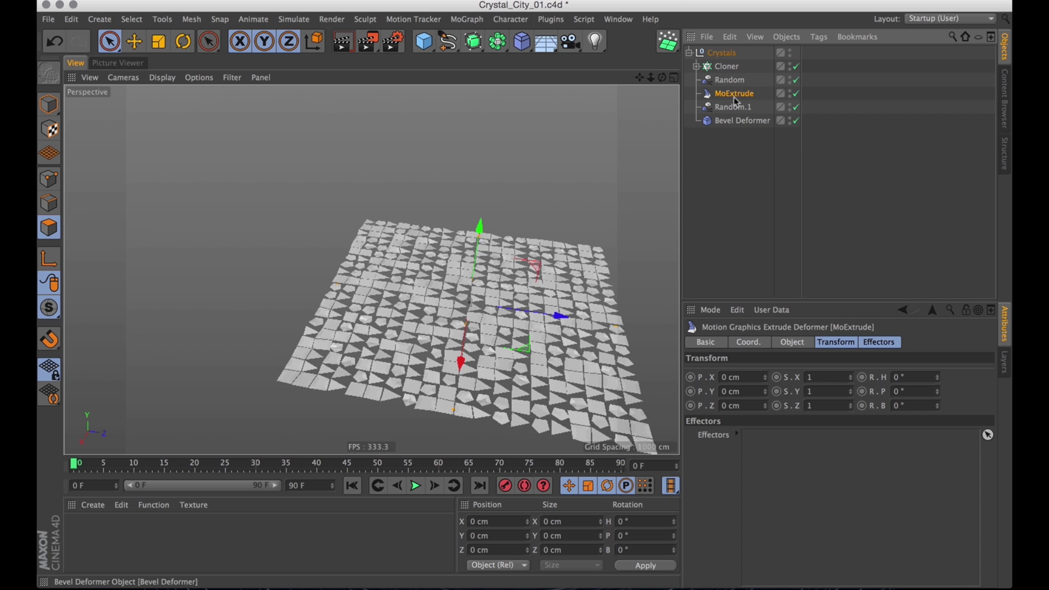
{"action": "left_click", "coordinate": [467, 20]}
{"action": "mouse_move", "coordinate": [494, 40]}
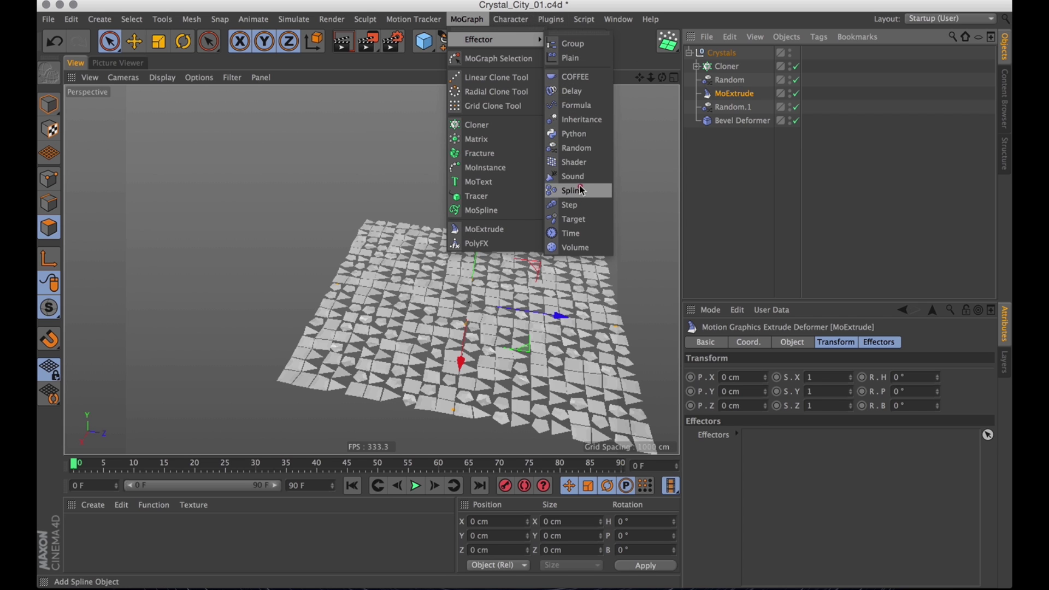
{"action": "left_click", "coordinate": [587, 154]}
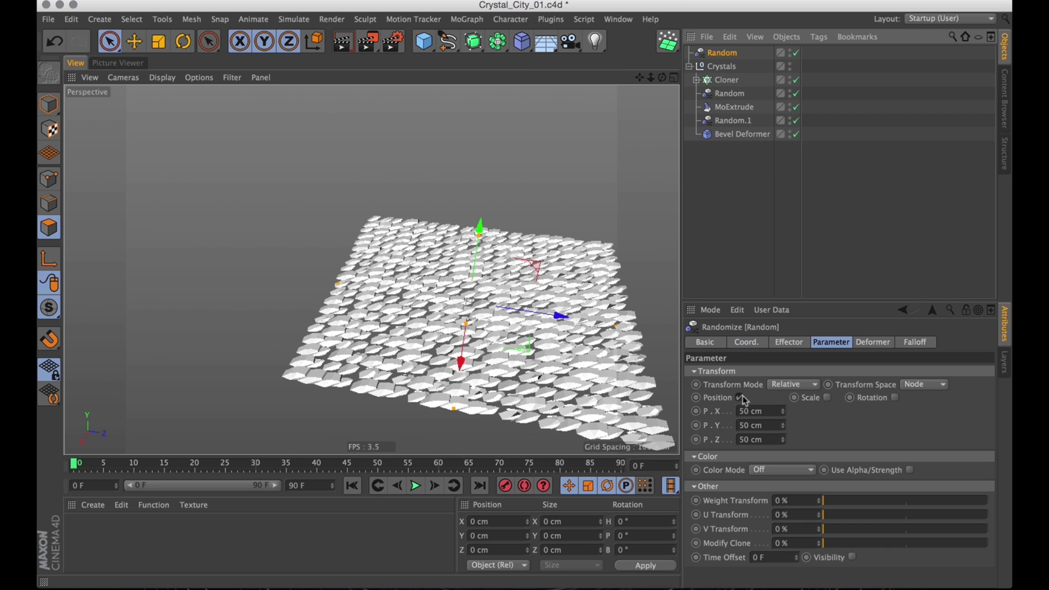
- Set the new Random effector's X and Y position to 0 cm and its Z position to 500 cm
{"action": "left_click_drag", "start_coordinate": [766, 412], "coordinate": [650, 415]}
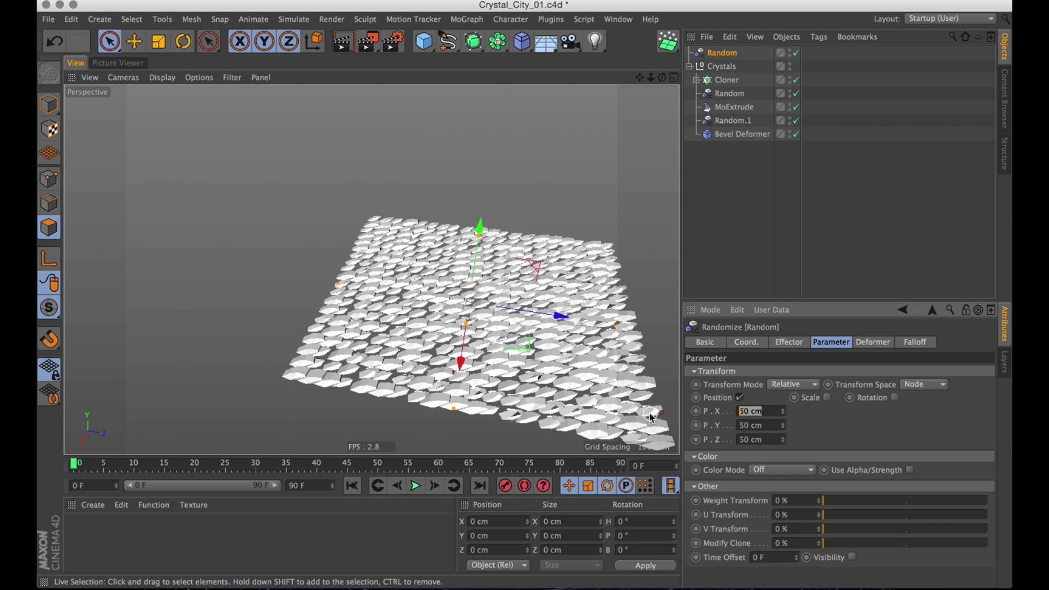
{"action": "key", "text": "BackSpace"}
{"action": "key", "text": "Tab"}
{"action": "key", "text": "BackSpace"}
{"action": "key", "text": "Return"}
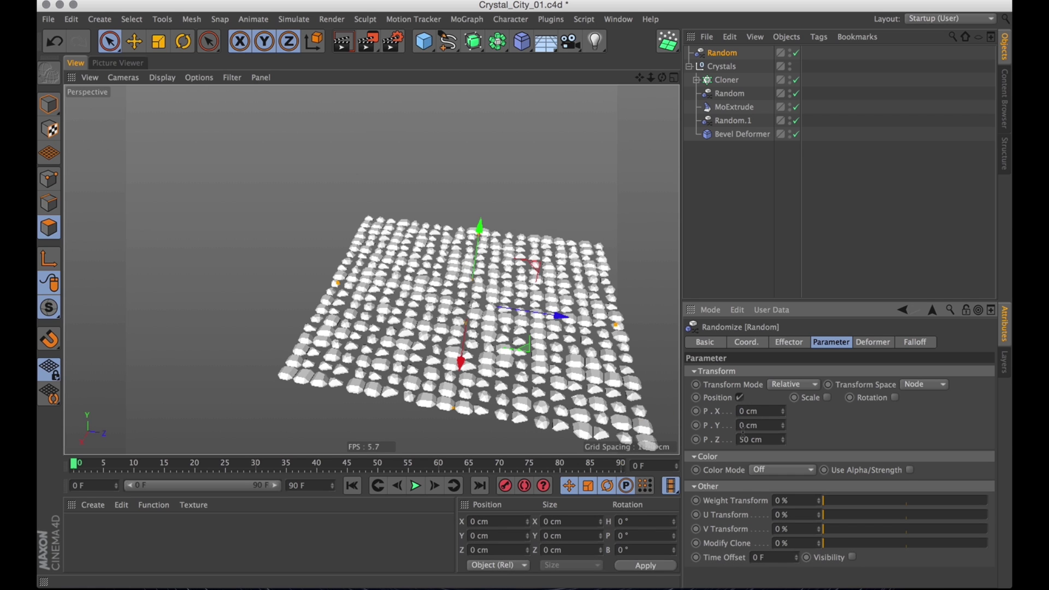
{"action": "key", "text": "Tab"}
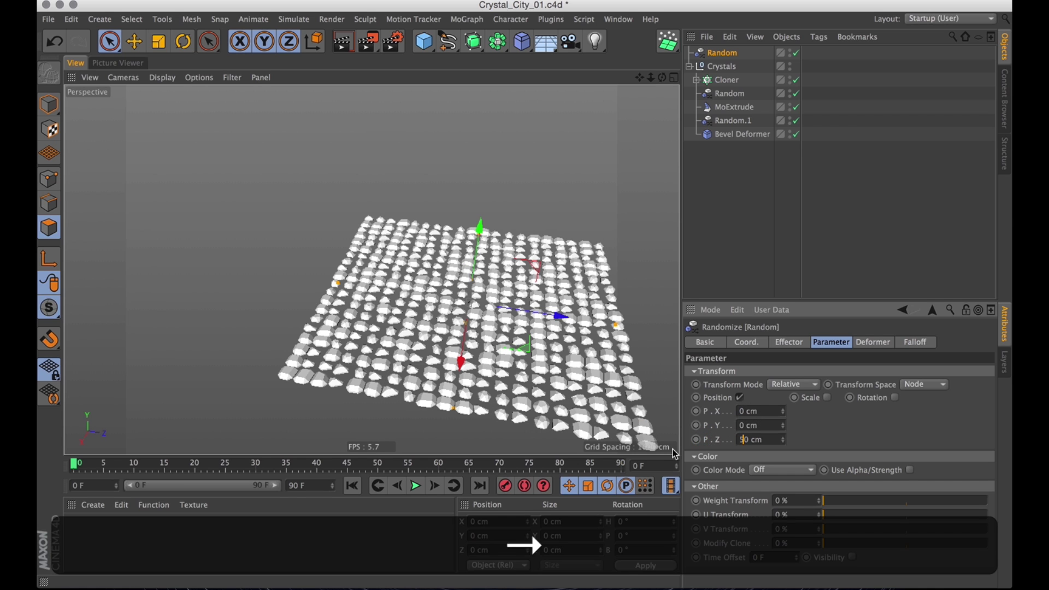
{"action": "left_click_drag", "start_coordinate": [474, 320], "coordinate": [499, 251], "text": "alt"}
{"action": "right_click_drag", "start_coordinate": [499, 251], "coordinate": [562, 286], "text": "alt"}
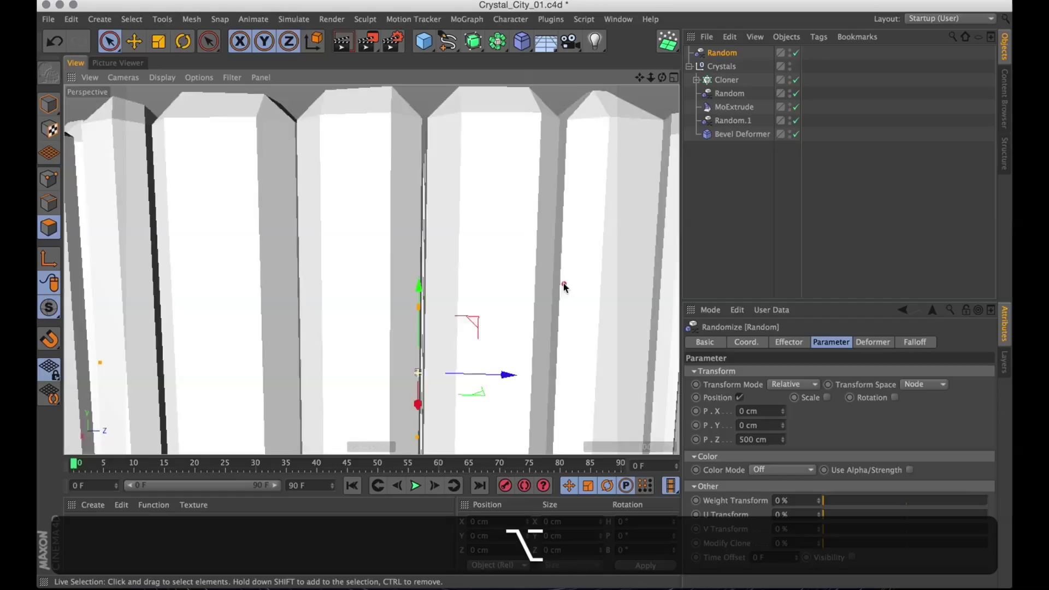
{"action": "left_click_drag", "start_coordinate": [474, 246], "coordinate": [534, 271], "text": "alt"}
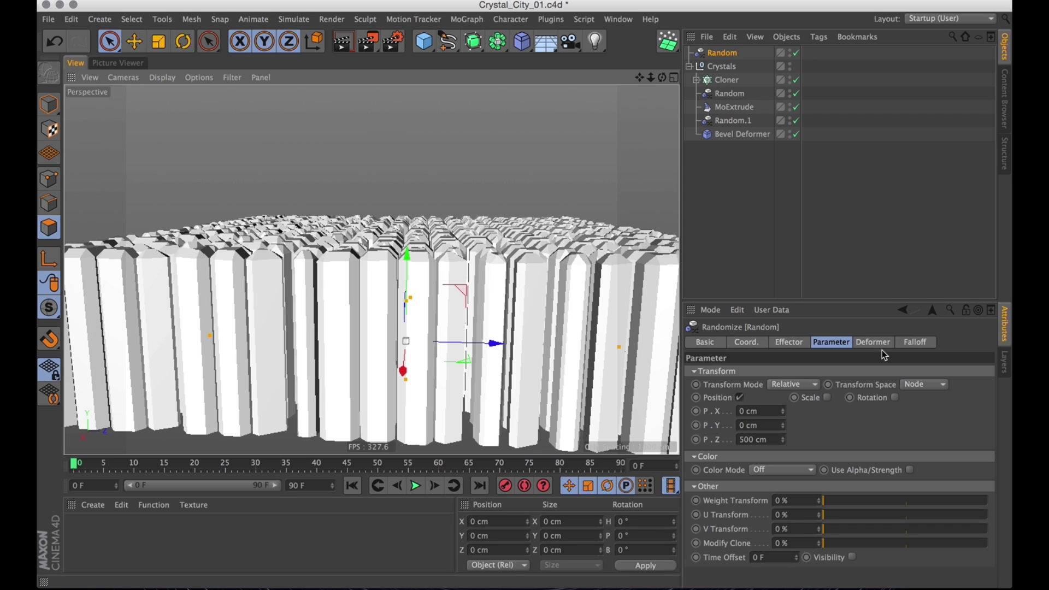
- Give the new Random effector a Sphere falloff measuring 750 cm in all three directions
{"action": "left_click", "coordinate": [917, 344]}
{"action": "left_click", "coordinate": [750, 372]}
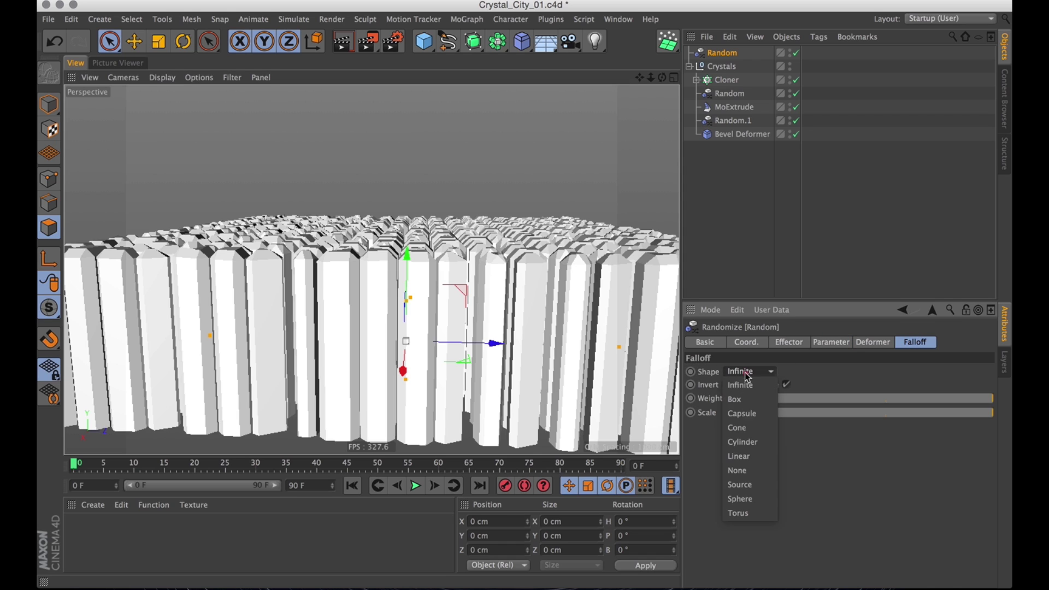
{"action": "left_click", "coordinate": [758, 499]}
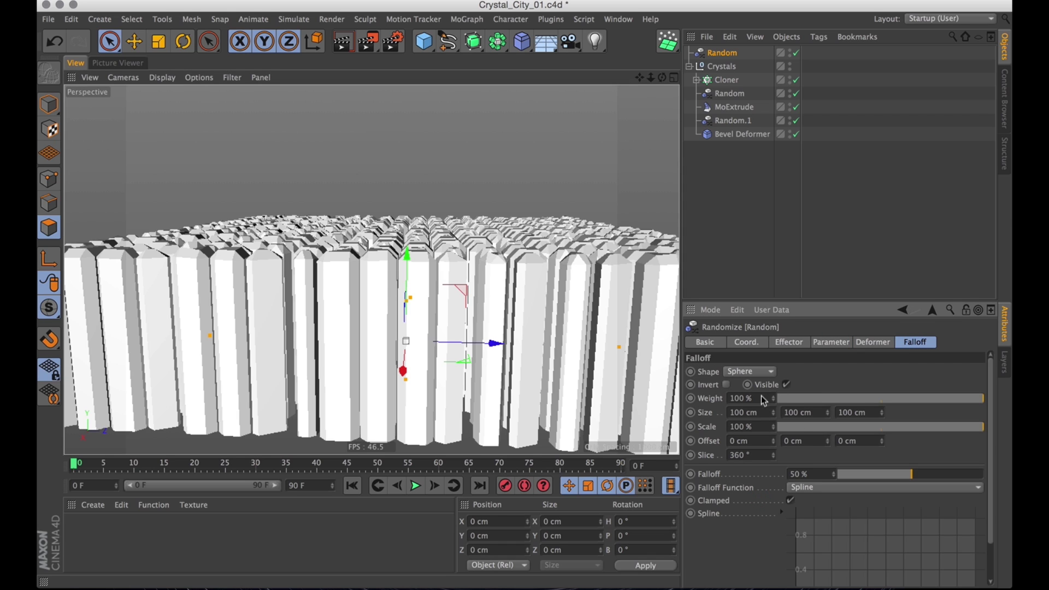
{"action": "key", "text": "Right"}
{"action": "key", "text": "BackSpace"}
{"action": "type", "text": "7"}
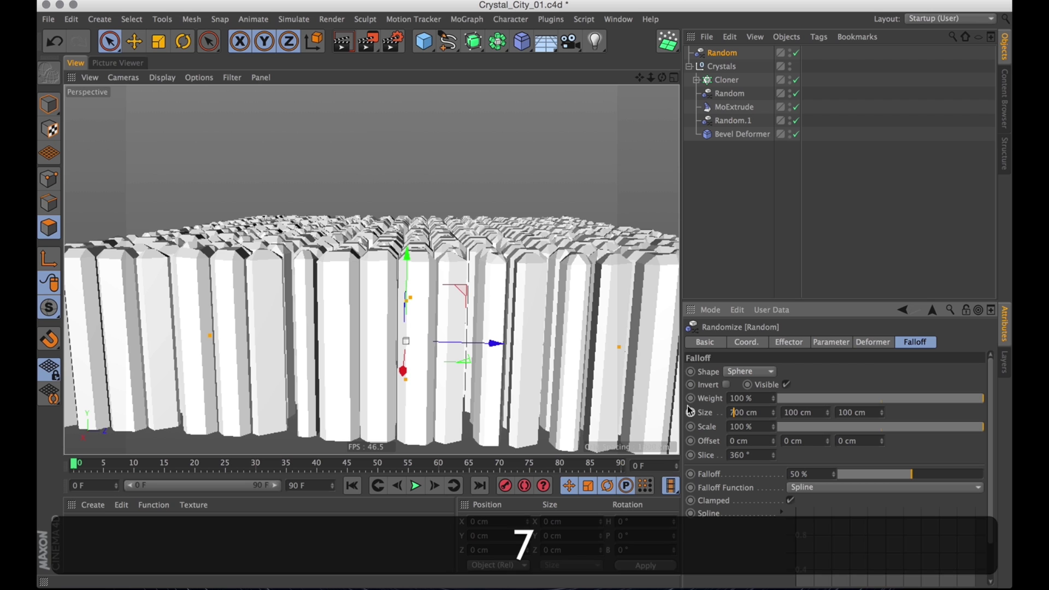
{"action": "key", "text": "Right"}
{"action": "type", "text": "5"}
{"action": "key", "text": "Tab"}
{"action": "type", "text": "75"}
{"action": "key", "text": "Tab"}
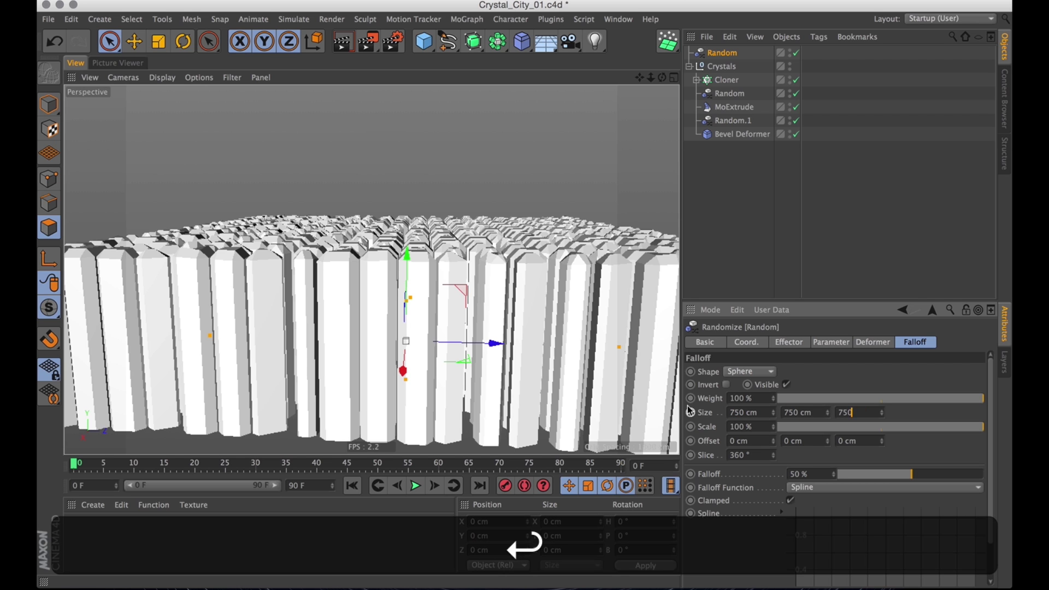
{"action": "key", "text": "Return"}
- Turn on the display of deformers in the viewport and frame the whole falloff sphere around the crystals
{"action": "left_click_drag", "start_coordinate": [315, 102], "coordinate": [318, 175], "text": "alt"}
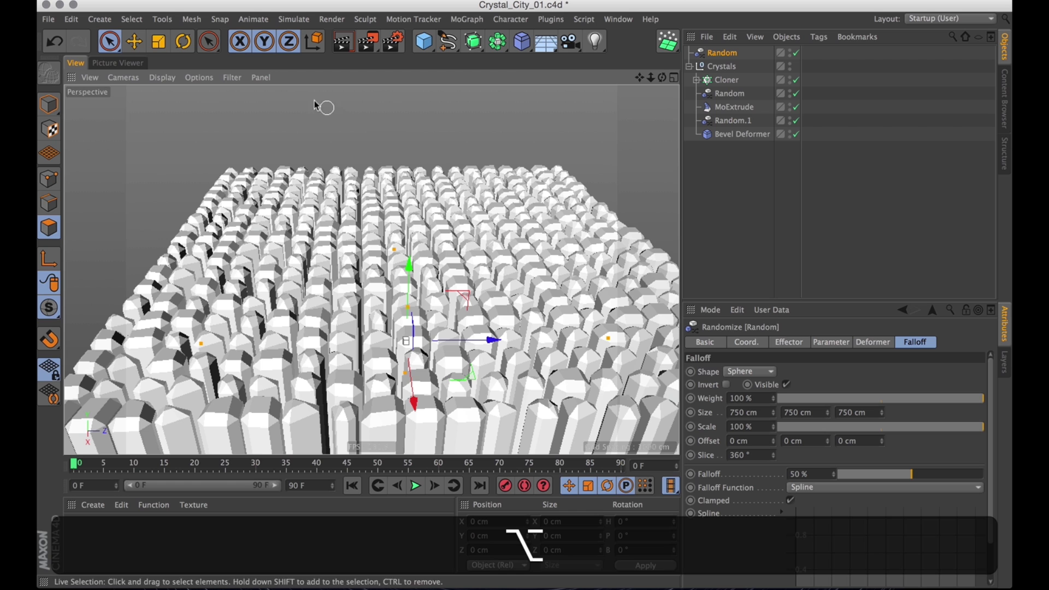
{"action": "left_click", "coordinate": [199, 77]}
{"action": "mouse_move", "coordinate": [233, 77]}
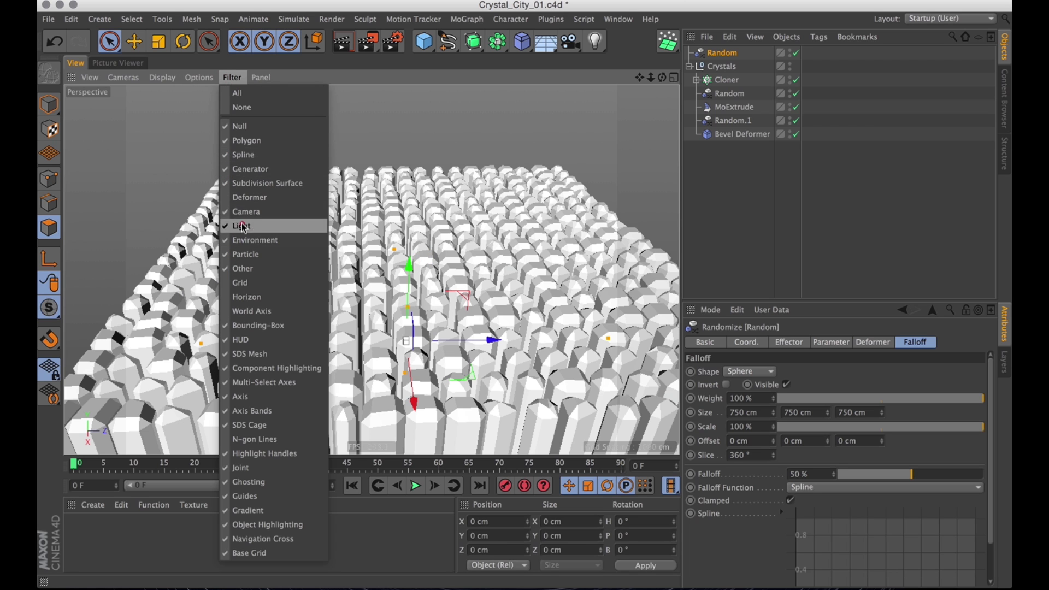
{"action": "left_click", "coordinate": [252, 200]}
{"action": "right_click_drag", "start_coordinate": [421, 255], "coordinate": [369, 265], "text": "alt"}
{"action": "middle_click_drag", "start_coordinate": [368, 265], "coordinate": [393, 222], "text": "alt"}
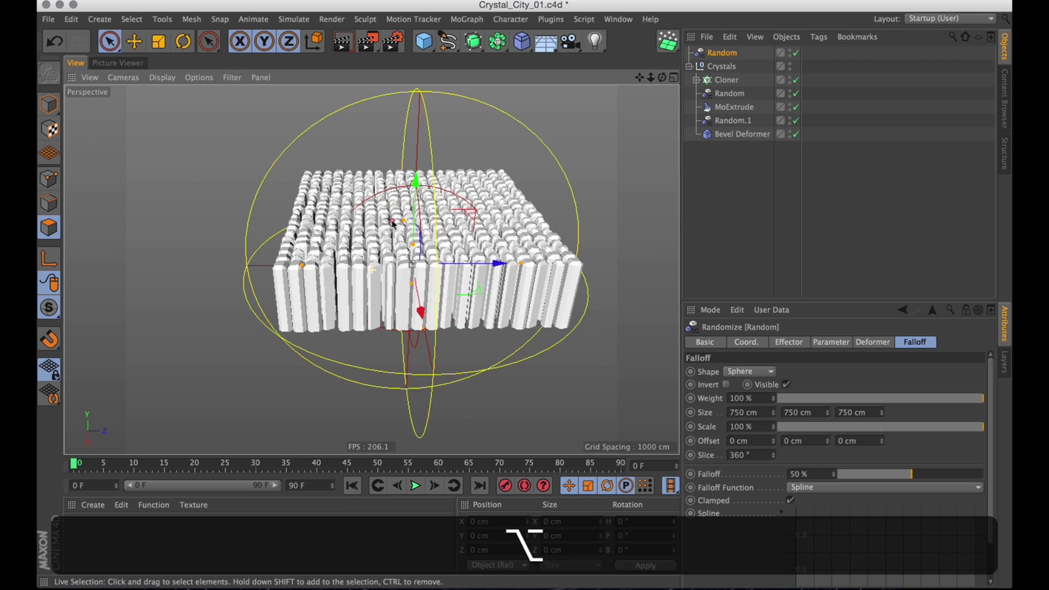
- Try moving the new Random effector along the Z axis to test its falloff, and undo the move
{"action": "left_click_drag", "start_coordinate": [393, 223], "coordinate": [435, 273], "text": "alt"}
{"action": "right_click_drag", "start_coordinate": [417, 243], "coordinate": [461, 235], "text": "alt"}
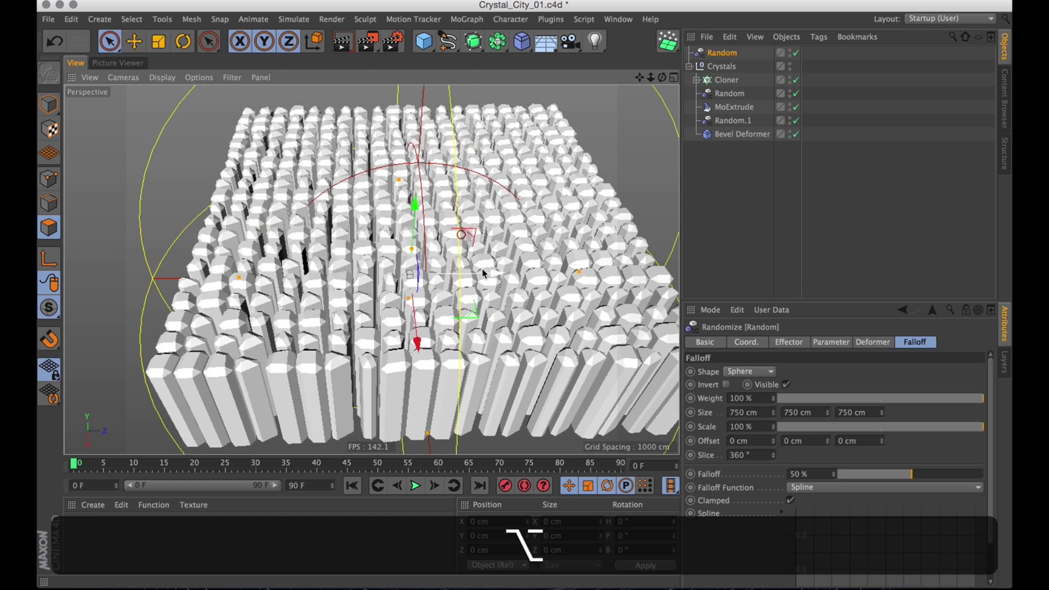
{"action": "left_click_drag", "start_coordinate": [483, 272], "coordinate": [592, 268]}
{"action": "key", "text": "super+z"}
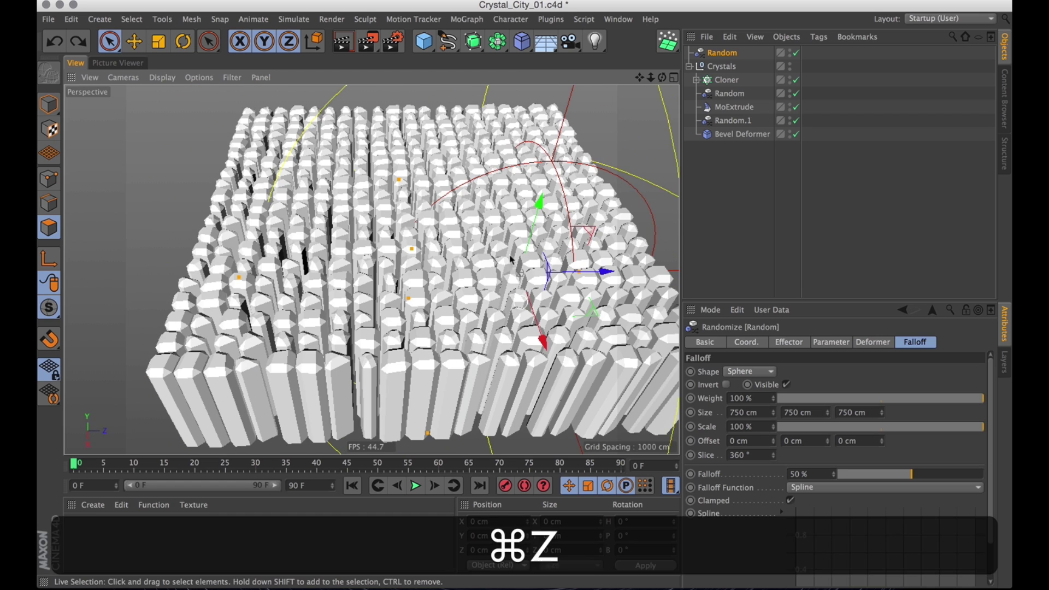
{"action": "key", "text": "super+z"}
- Review the new Random effector's parameters, the Cloner's settings and the effectors assigned to the MoExtrude
{"action": "left_click", "coordinate": [690, 67]}
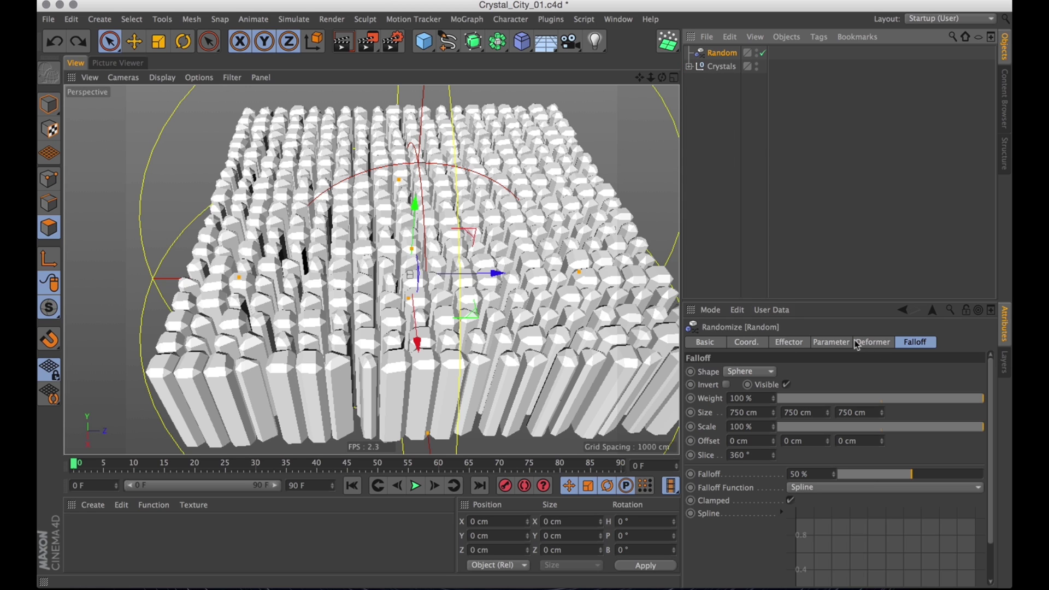
{"action": "left_click", "coordinate": [836, 343]}
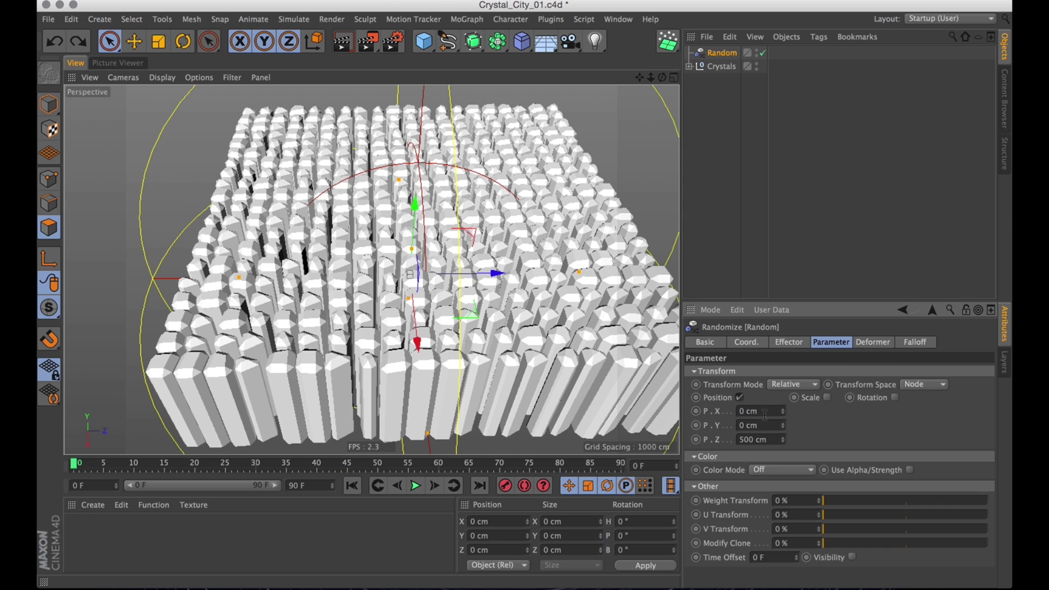
{"action": "left_click", "coordinate": [690, 67]}
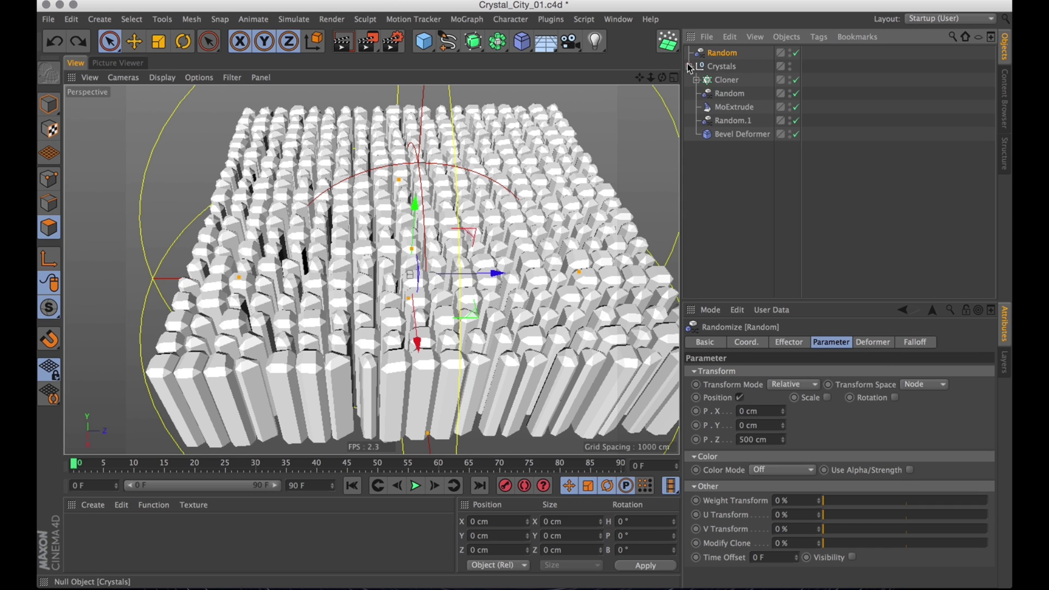
{"action": "left_click", "coordinate": [721, 83]}
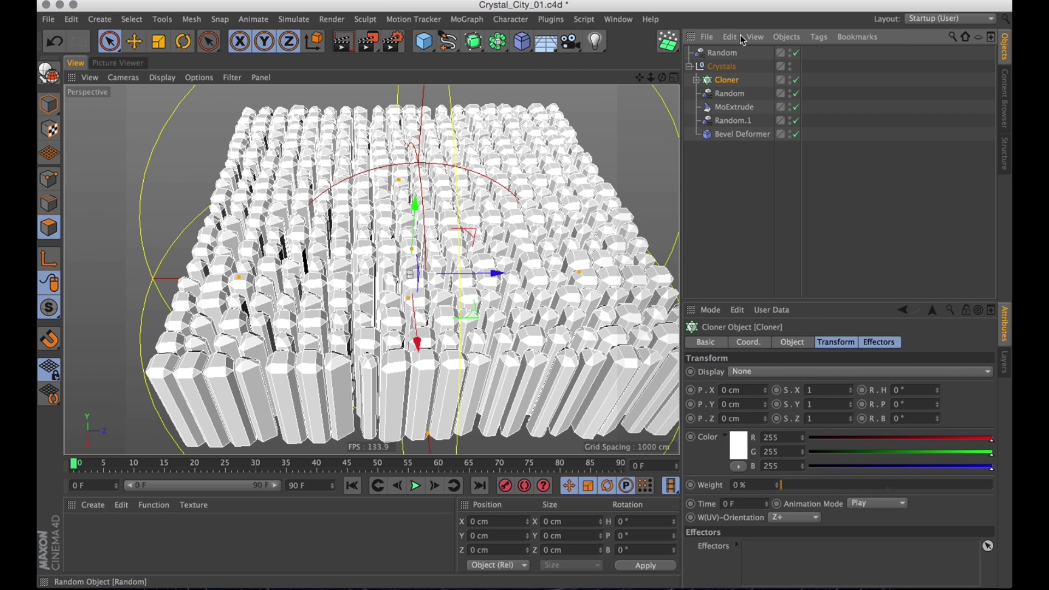
{"action": "left_click", "coordinate": [723, 53]}
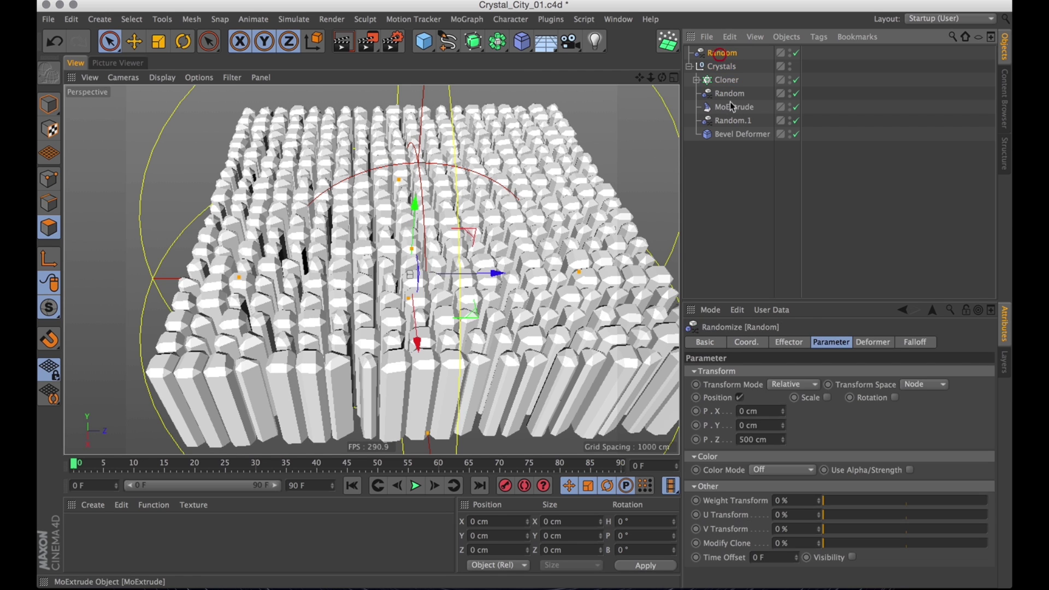
{"action": "left_click", "coordinate": [731, 106]}
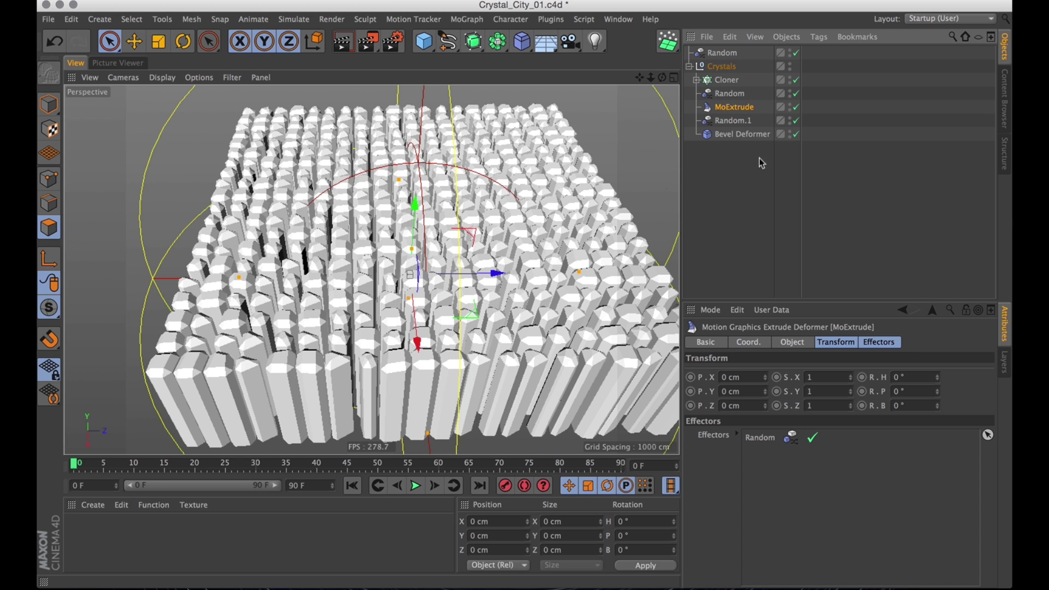
- Make the Cloner a child of a new Connect object inside the Crystals group
{"action": "left_click", "coordinate": [726, 82]}
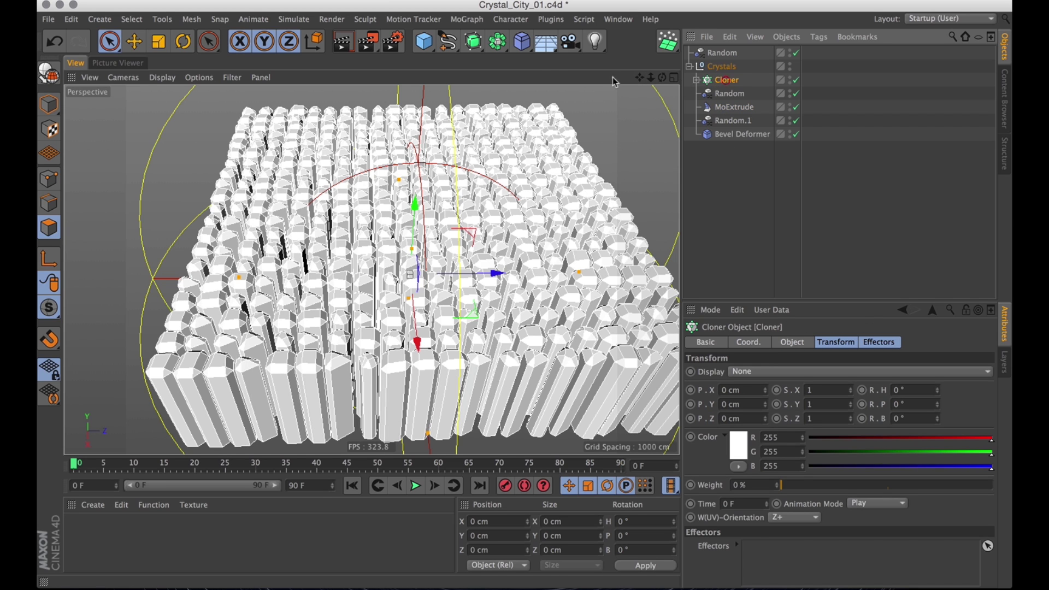
{"action": "left_click_drag", "start_coordinate": [501, 48], "coordinate": [661, 77]}
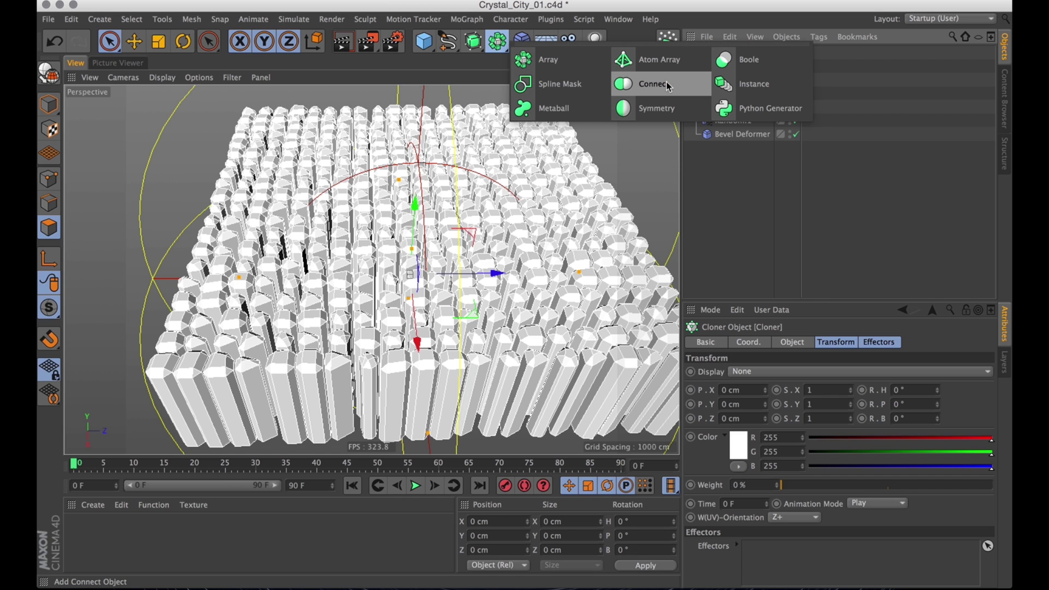
{"action": "left_click_drag", "start_coordinate": [670, 87], "coordinate": [669, 87], "text": "alt"}
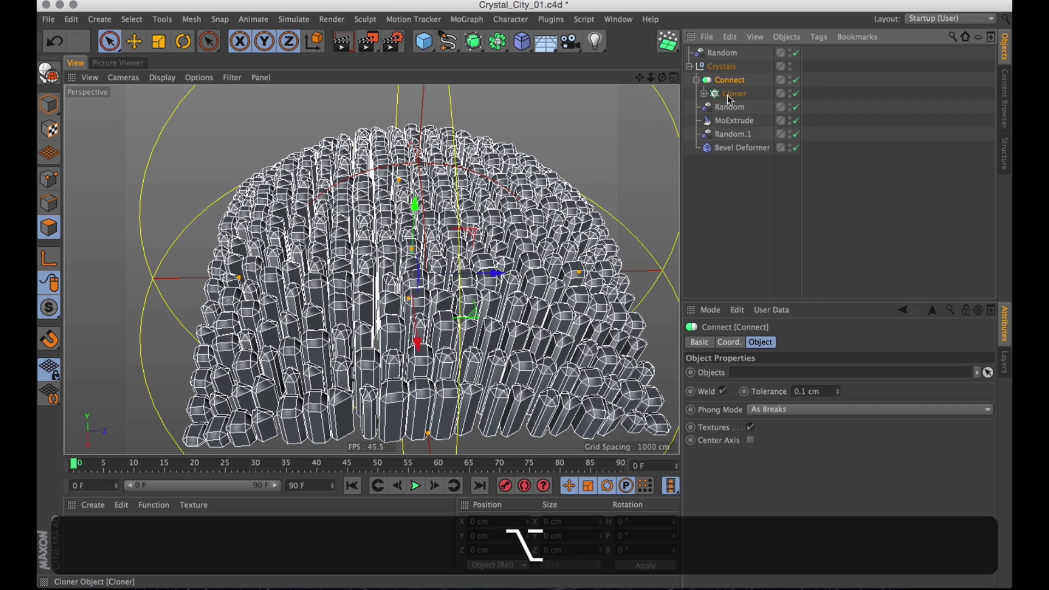
{"action": "left_click", "coordinate": [732, 96]}
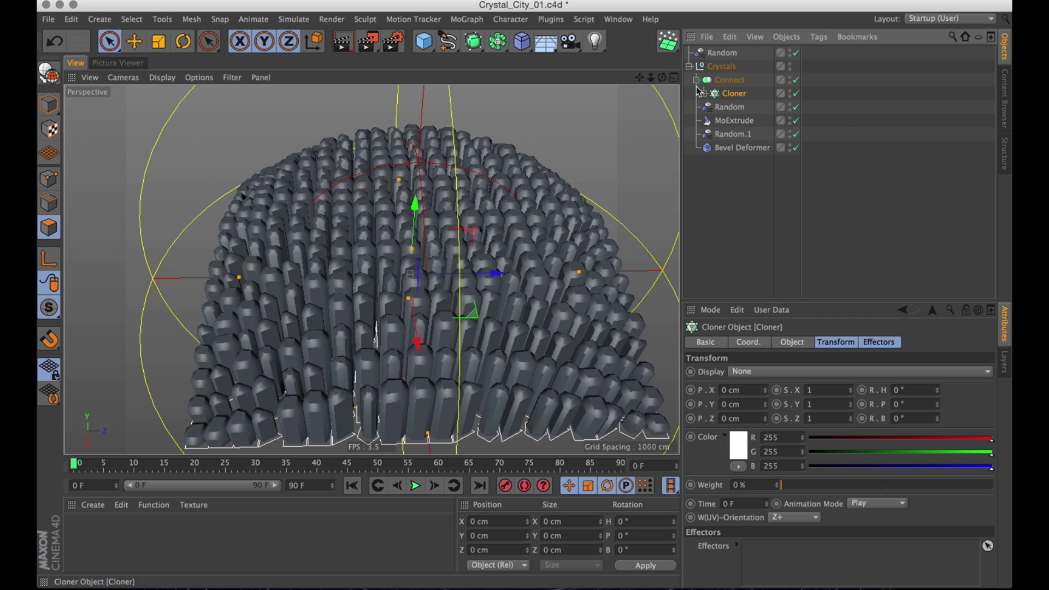
{"action": "left_click", "coordinate": [697, 80]}
- Set the Connect object's Phong Mode to Manual, deselect it and look over the crystal field
{"action": "right_click_drag", "start_coordinate": [454, 291], "coordinate": [543, 308], "text": "alt"}
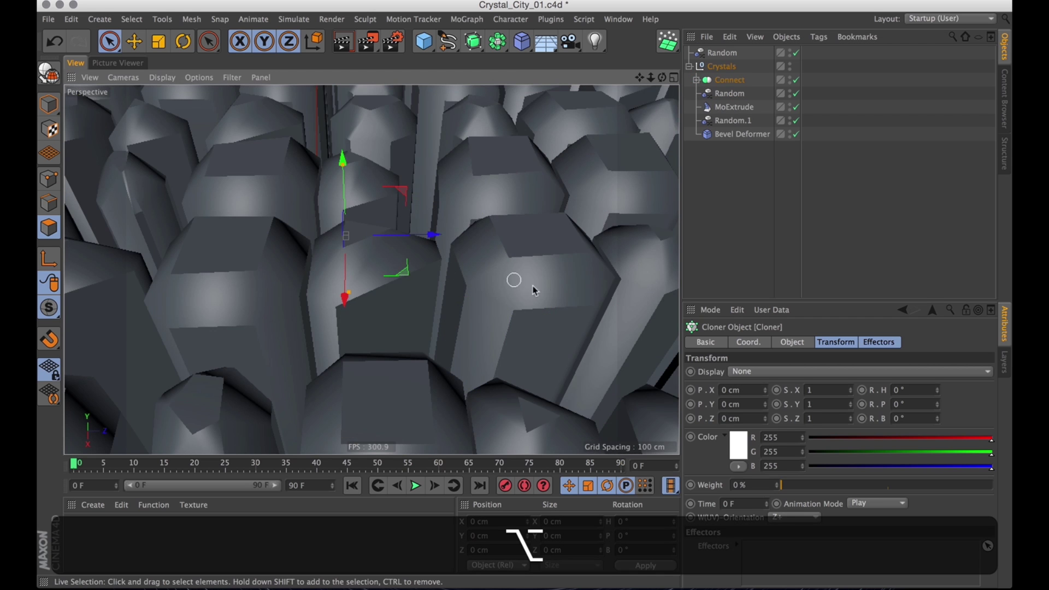
{"action": "scroll", "coordinate": [559, 238], "scroll_direction": "down", "scroll_amount": 5}
{"action": "left_click", "coordinate": [710, 81]}
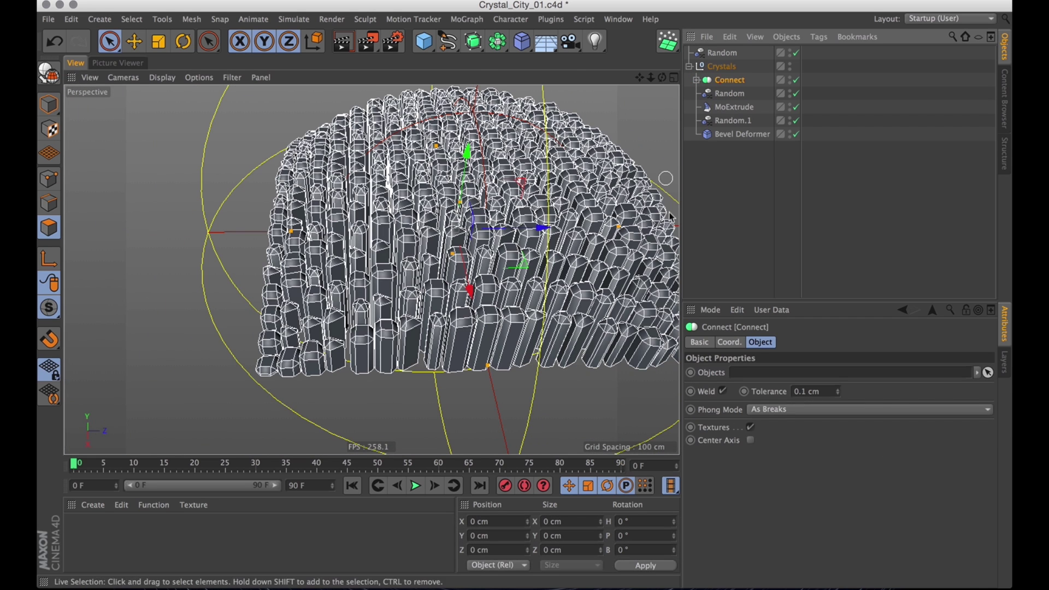
{"action": "left_click", "coordinate": [771, 416]}
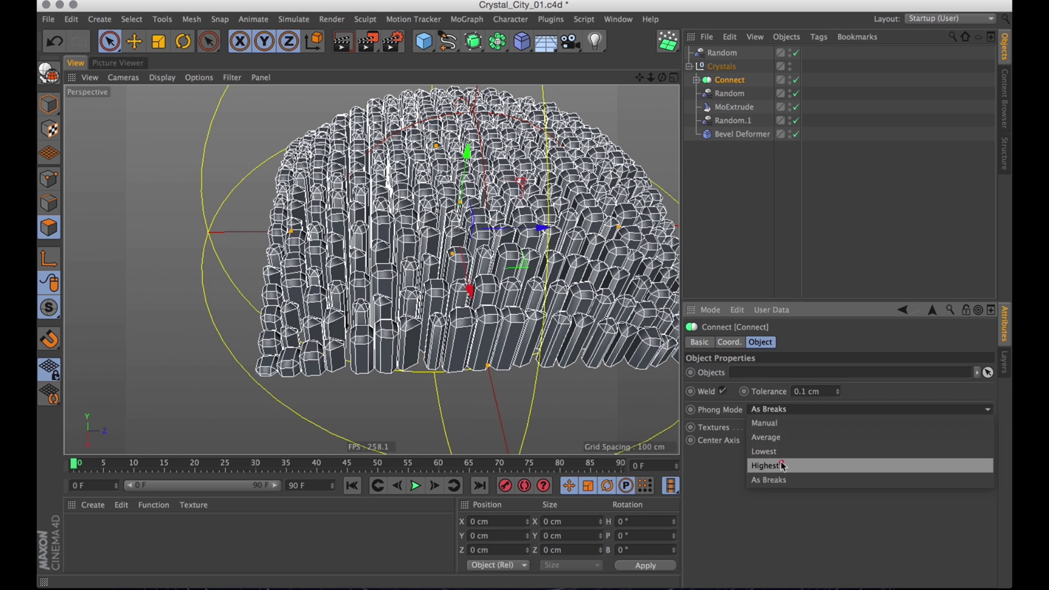
{"action": "left_click", "coordinate": [782, 426]}
{"action": "right_click_drag", "start_coordinate": [566, 218], "coordinate": [612, 221], "text": "alt"}
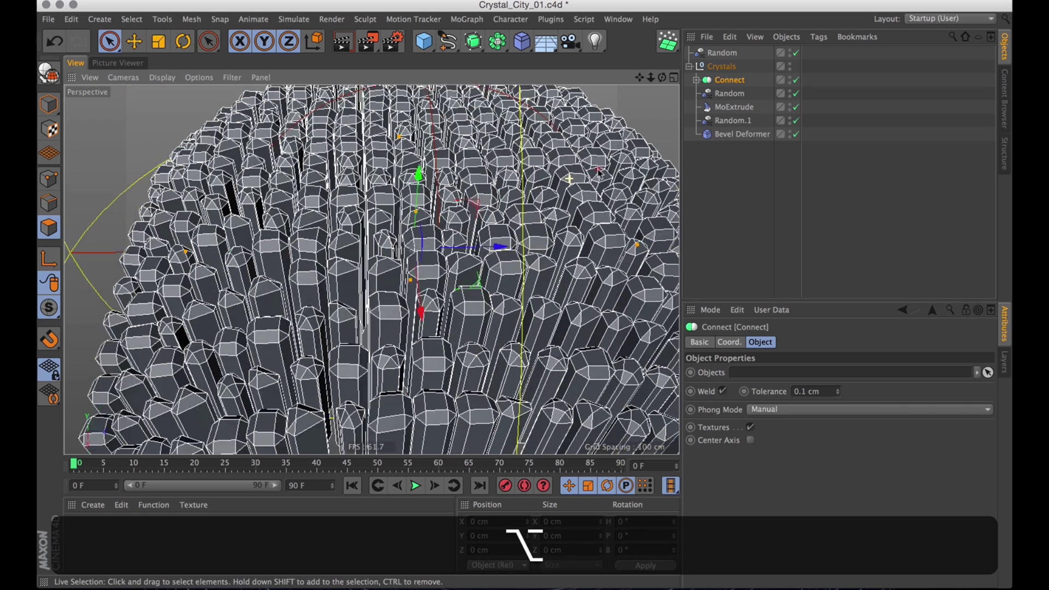
{"action": "left_click", "coordinate": [747, 213]}
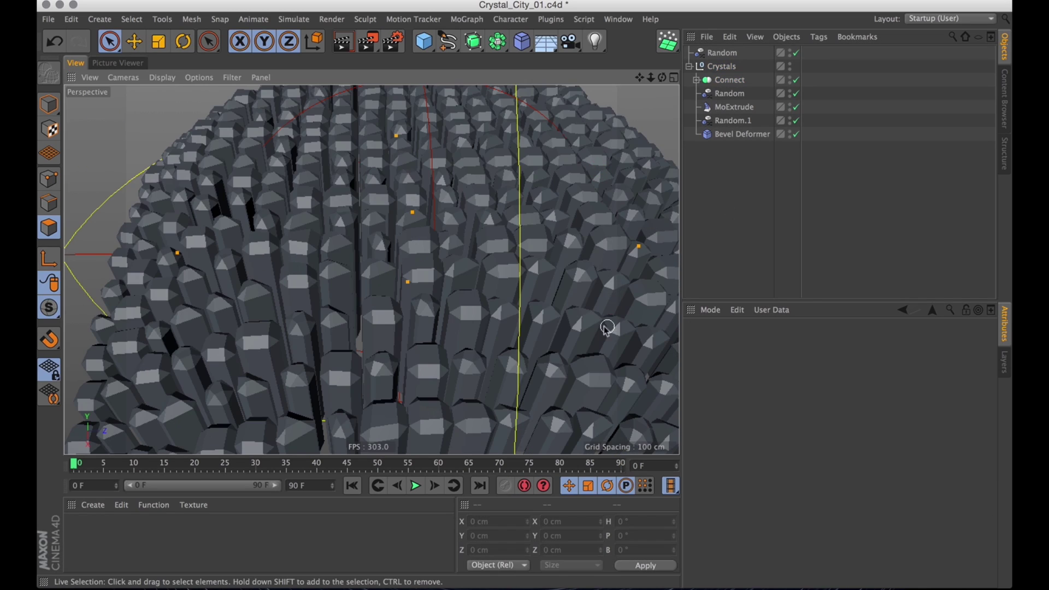
{"action": "left_click_drag", "start_coordinate": [608, 328], "coordinate": [563, 246], "text": "alt"}
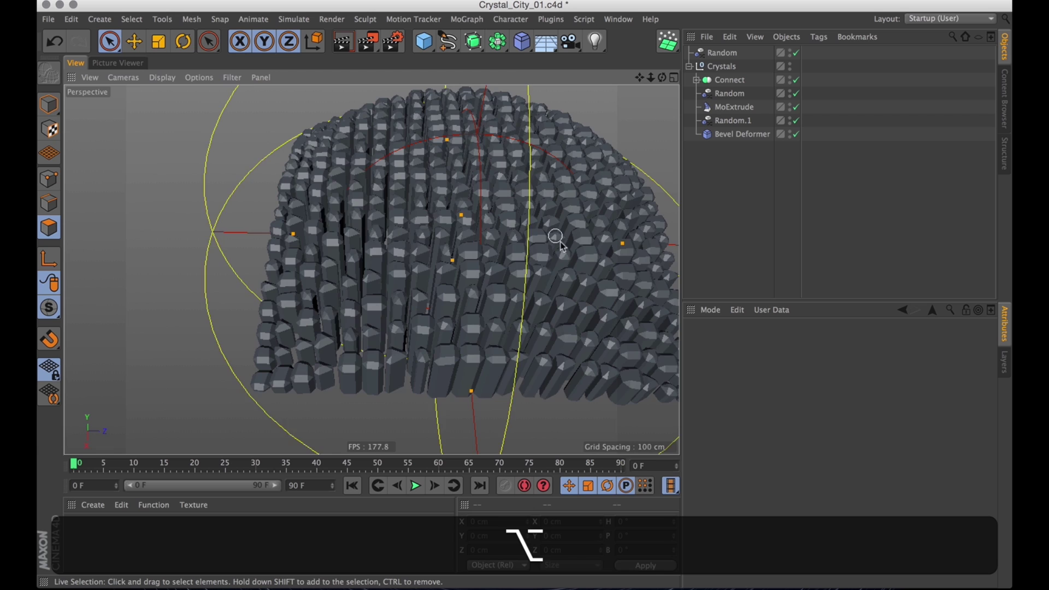
{"action": "middle_click_drag", "start_coordinate": [561, 243], "coordinate": [535, 259], "text": "alt"}
{"action": "left_click_drag", "start_coordinate": [571, 292], "coordinate": [562, 251], "text": "alt"}
{"action": "middle_click_drag", "start_coordinate": [563, 251], "coordinate": [589, 307], "text": "alt"}
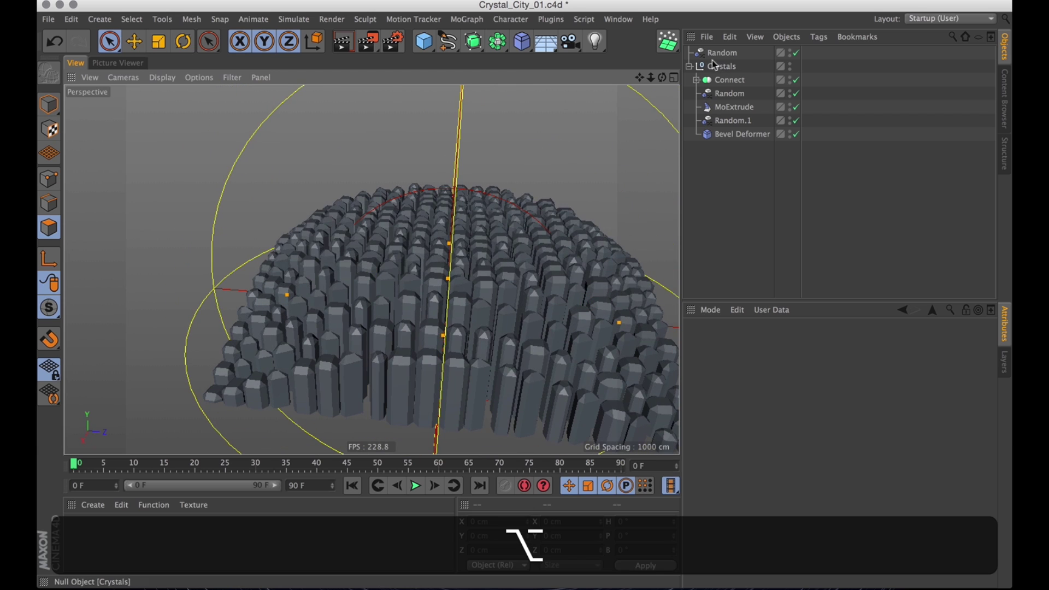
- Give the ungrouped Random effector's falloff spline a start point at 0 and an end point at 1
{"action": "left_click", "coordinate": [717, 65]}
{"action": "left_click", "coordinate": [717, 50]}
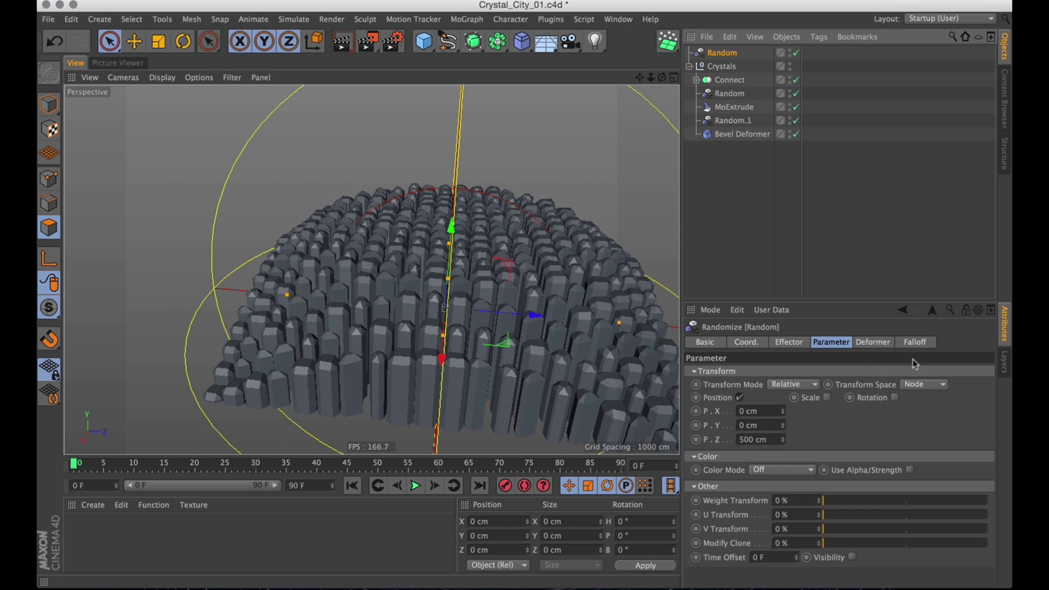
{"action": "left_click", "coordinate": [925, 342]}
{"action": "scroll", "coordinate": [746, 519], "scroll_direction": "down", "scroll_amount": 3}
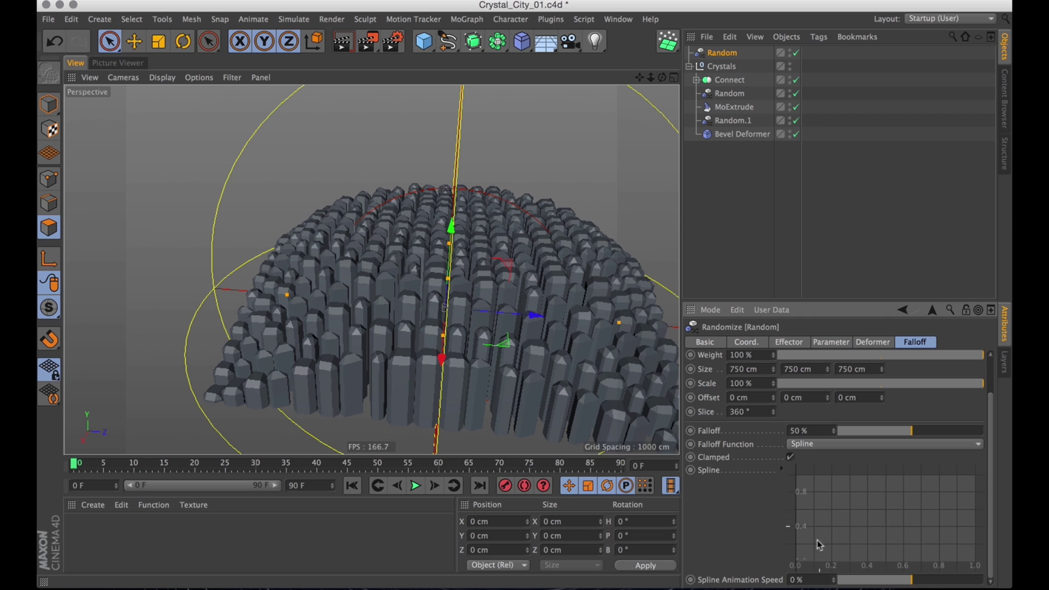
{"action": "left_click_drag", "start_coordinate": [799, 557], "coordinate": [757, 571], "text": "super"}
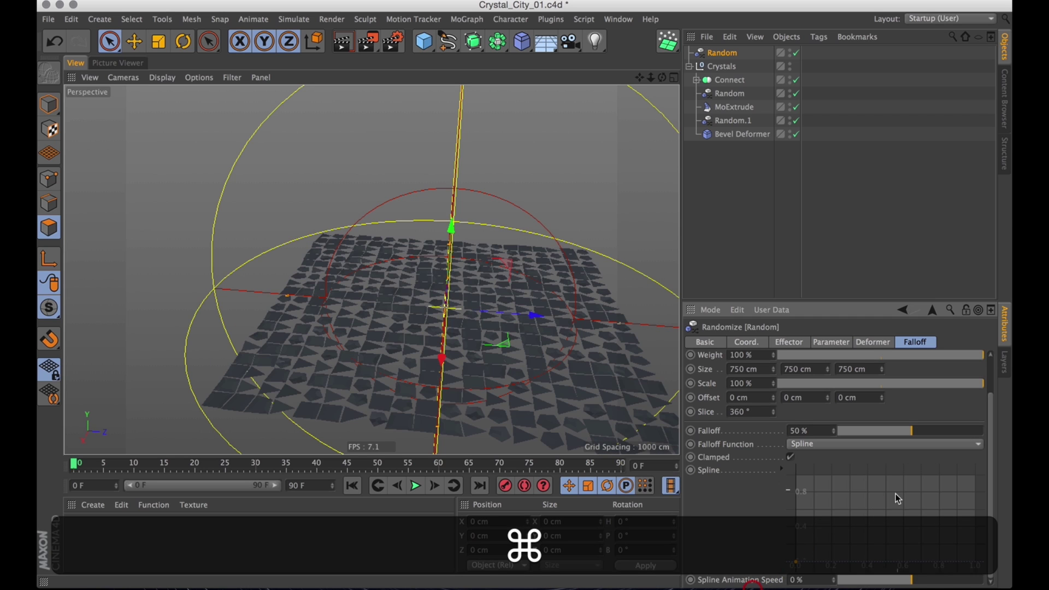
{"action": "left_click_drag", "start_coordinate": [900, 497], "coordinate": [1005, 426], "text": "super"}
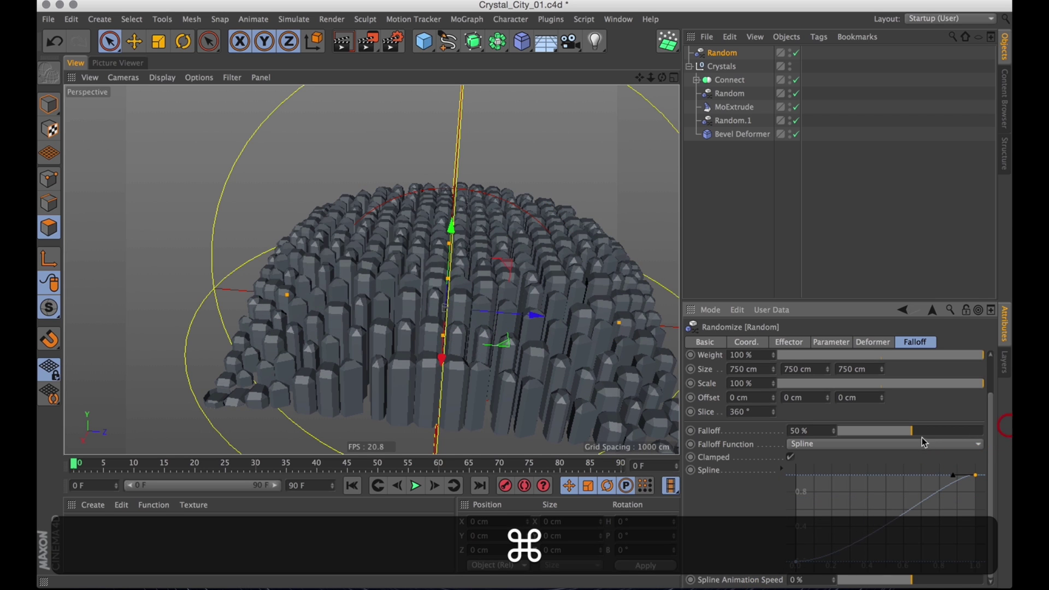
- Set the Random effector's Falloff to 100% and pull the spline's end tangent down so the curve rises late
{"action": "left_click_drag", "start_coordinate": [921, 432], "coordinate": [982, 438]}
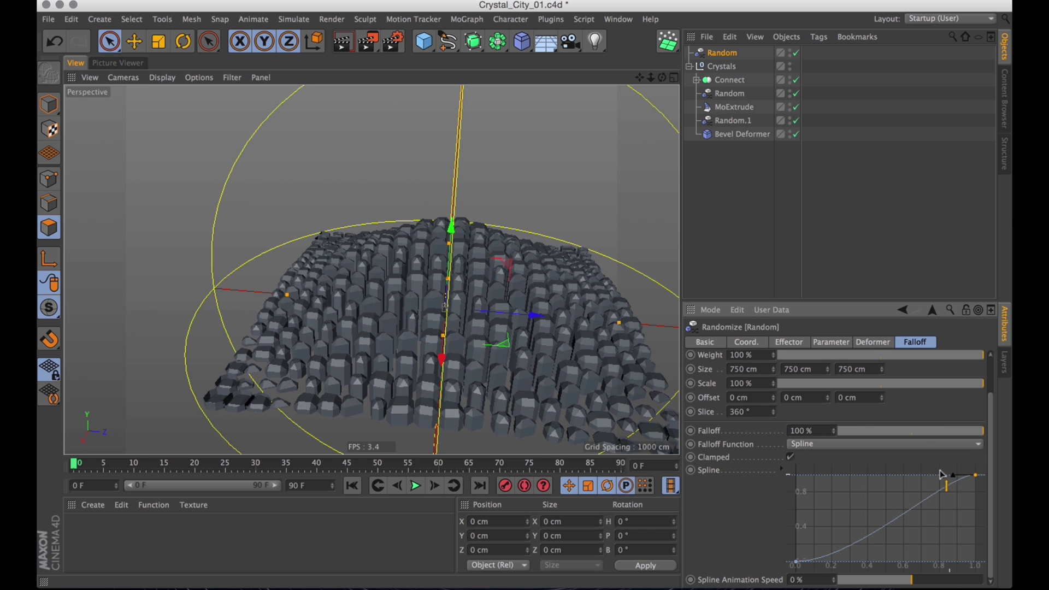
{"action": "left_click_drag", "start_coordinate": [942, 474], "coordinate": [939, 522]}
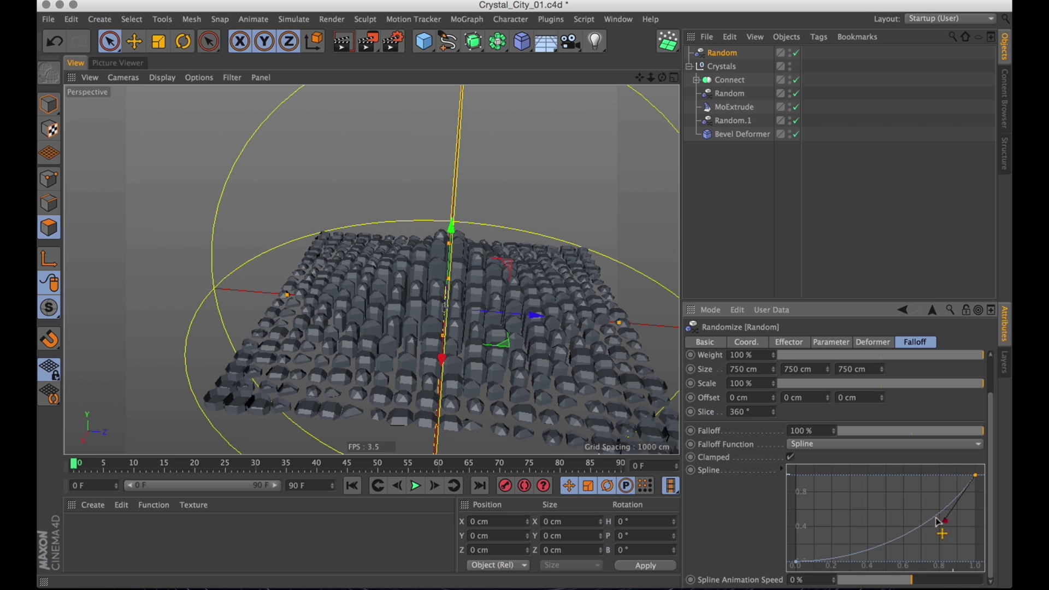
{"action": "left_click_drag", "start_coordinate": [504, 317], "coordinate": [478, 259], "text": "alt"}
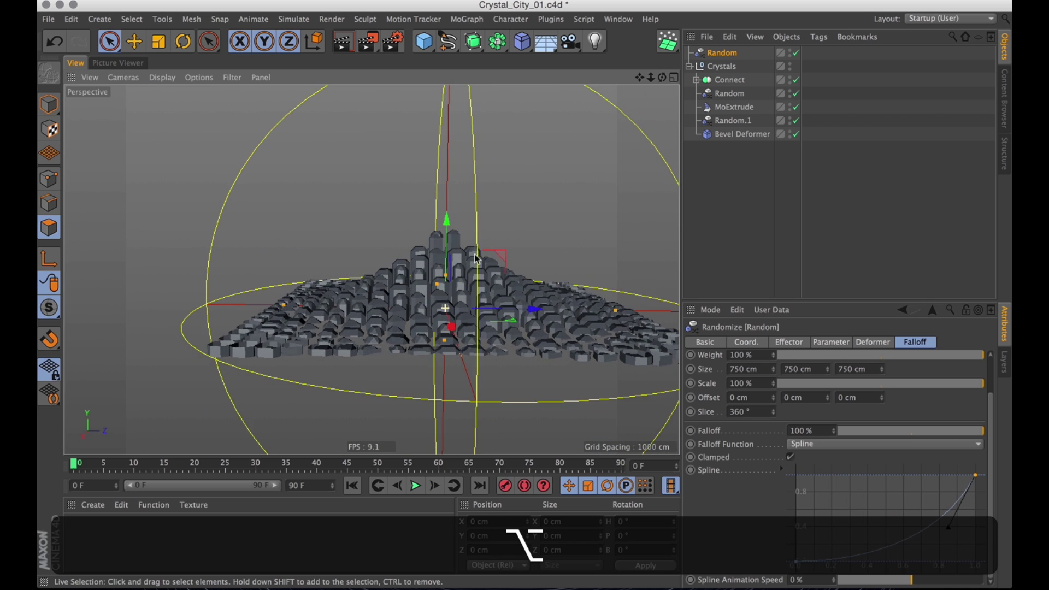
{"action": "right_click_drag", "start_coordinate": [477, 260], "coordinate": [490, 300], "text": "alt"}
{"action": "middle_click_drag", "start_coordinate": [491, 300], "coordinate": [467, 336], "text": "alt"}
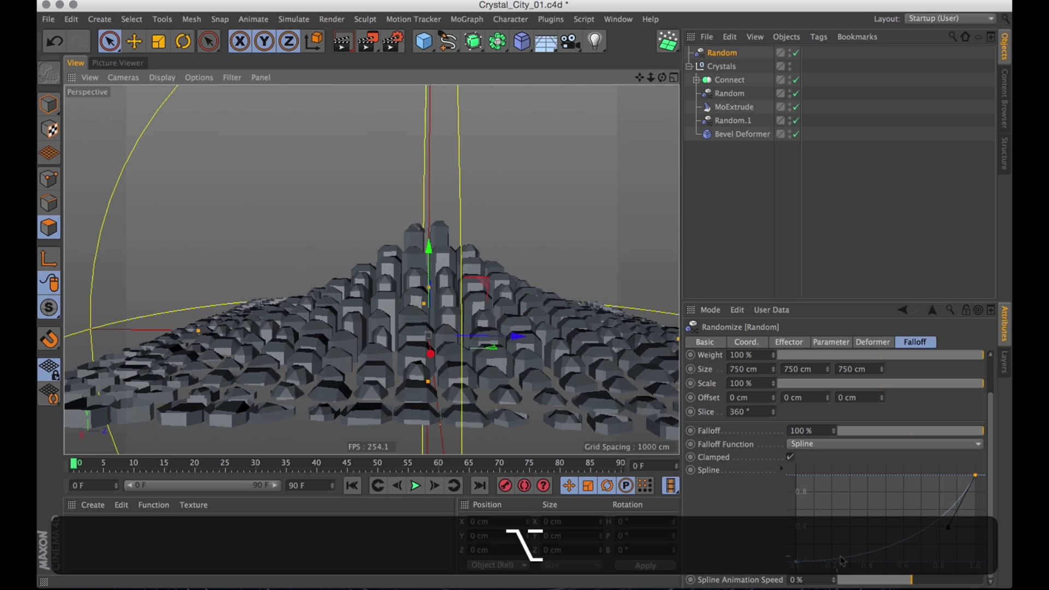
- Raise the start point of the falloff spline to about 0.1 and check the outer crystals
{"action": "mouse_move", "coordinate": [794, 561]}
{"action": "left_mouse_down"}
{"action": "mouse_move", "coordinate": [783, 557]}
{"action": "mouse_move", "coordinate": [792, 552]}
{"action": "left_mouse_up"}
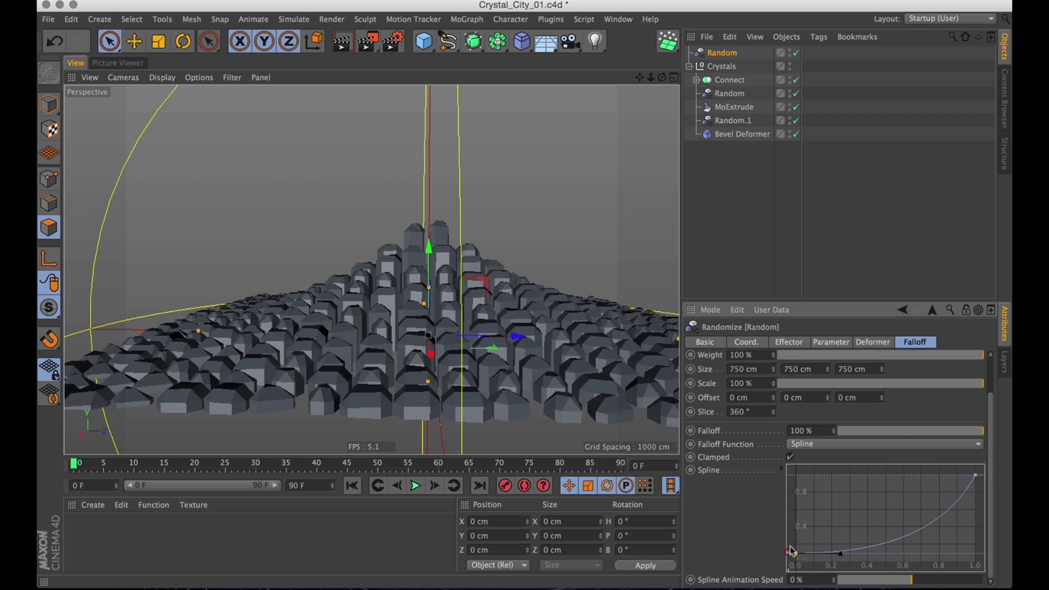
{"action": "left_click_drag", "start_coordinate": [495, 306], "coordinate": [461, 352], "text": "alt"}
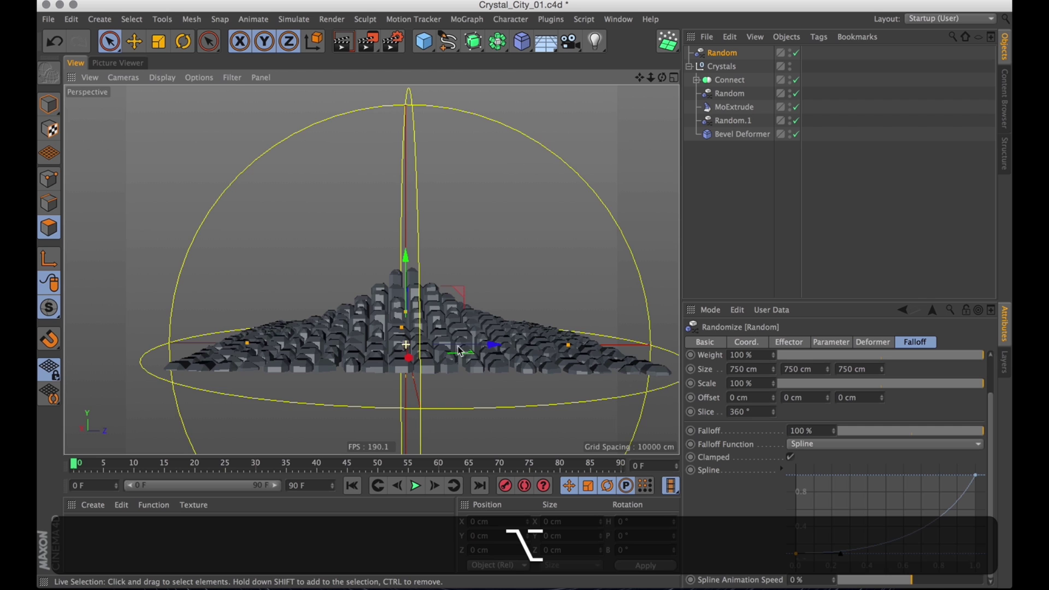
{"action": "right_click_drag", "start_coordinate": [478, 328], "coordinate": [483, 334], "text": "alt"}
{"action": "left_click_drag", "start_coordinate": [482, 334], "coordinate": [464, 369], "text": "alt"}
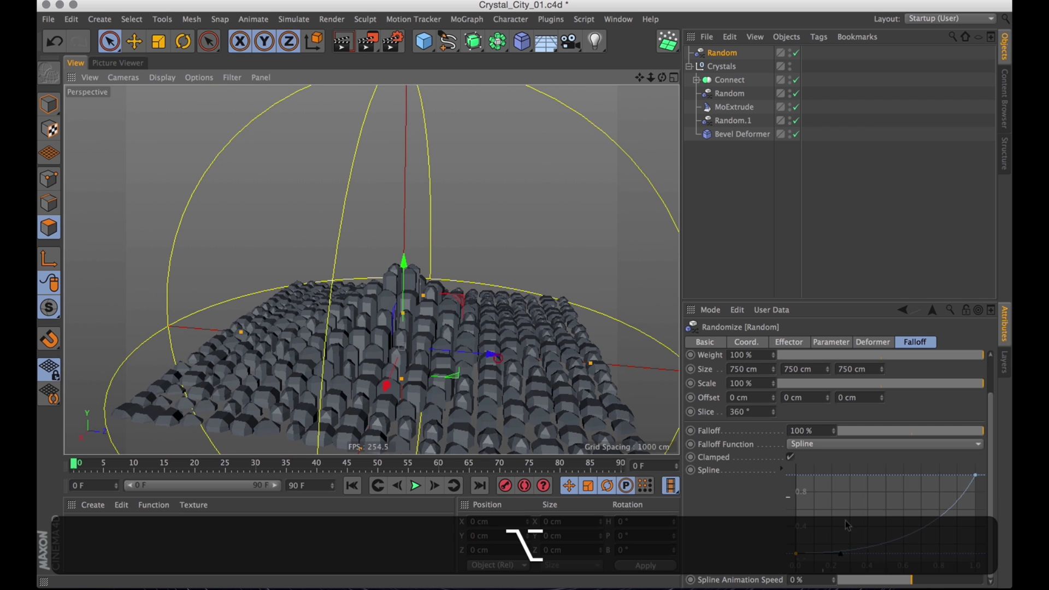
- Add falloff spline points at about 0.2 and 0.75 along the curve and adjust the end tangent for a steep final rise
{"action": "left_click", "coordinate": [922, 535], "text": "super"}
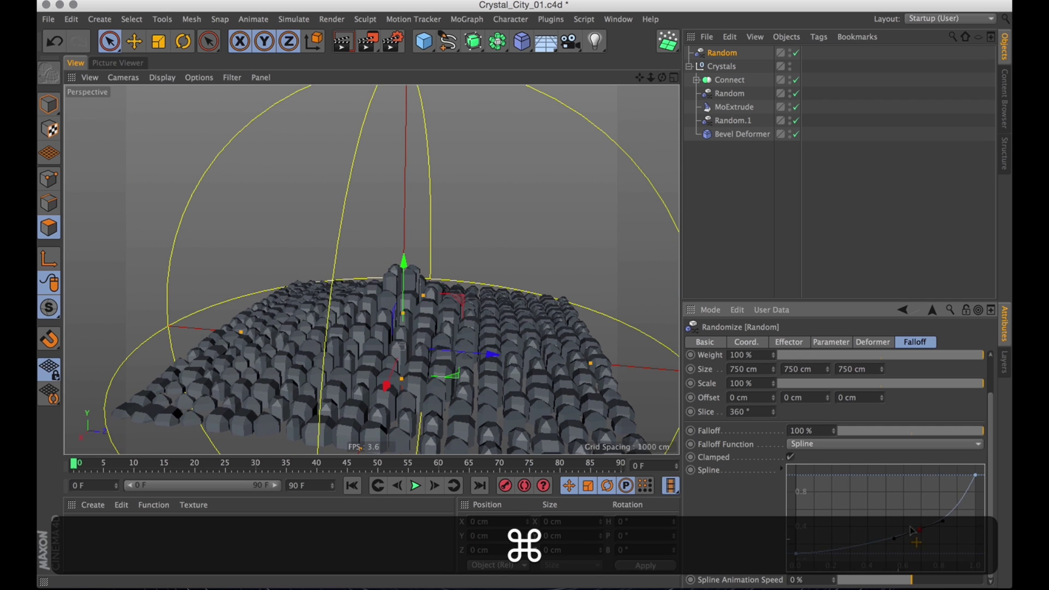
{"action": "left_click_drag", "start_coordinate": [918, 537], "coordinate": [827, 554], "text": "super"}
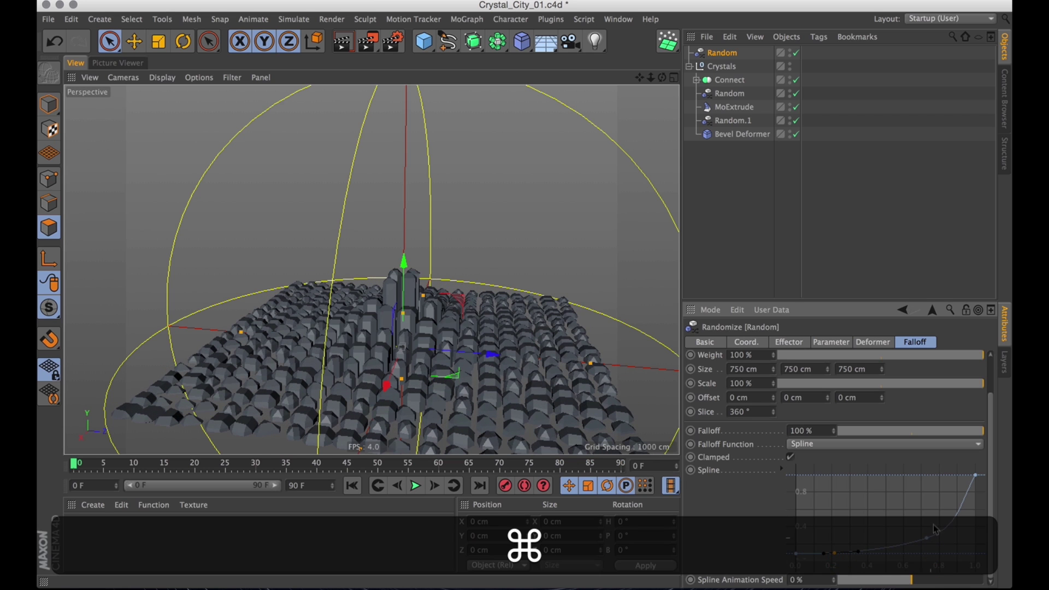
{"action": "left_click", "coordinate": [973, 474]}
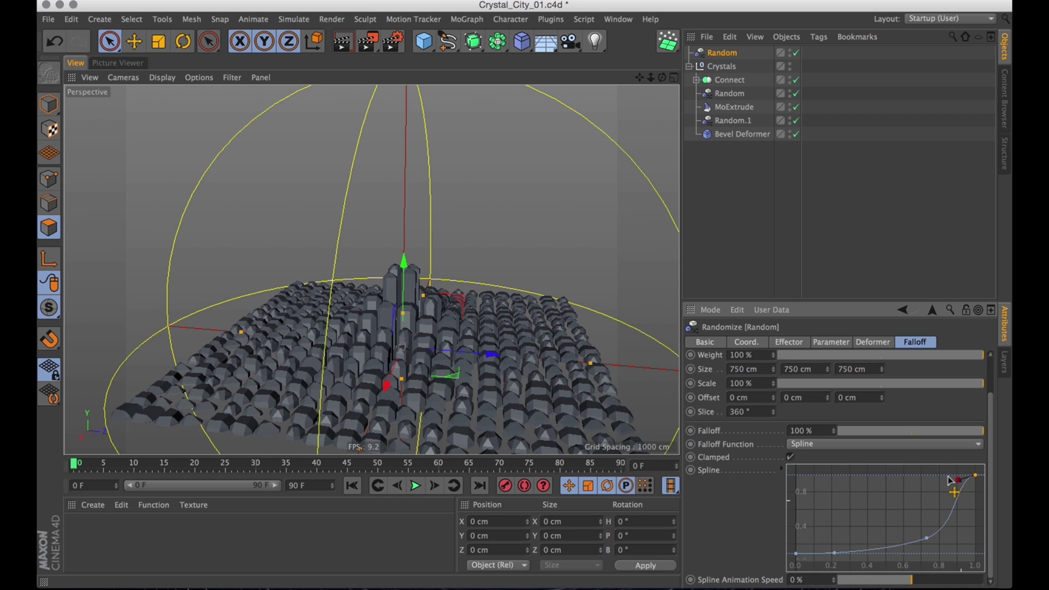
{"action": "left_click_drag", "start_coordinate": [949, 481], "coordinate": [950, 476]}
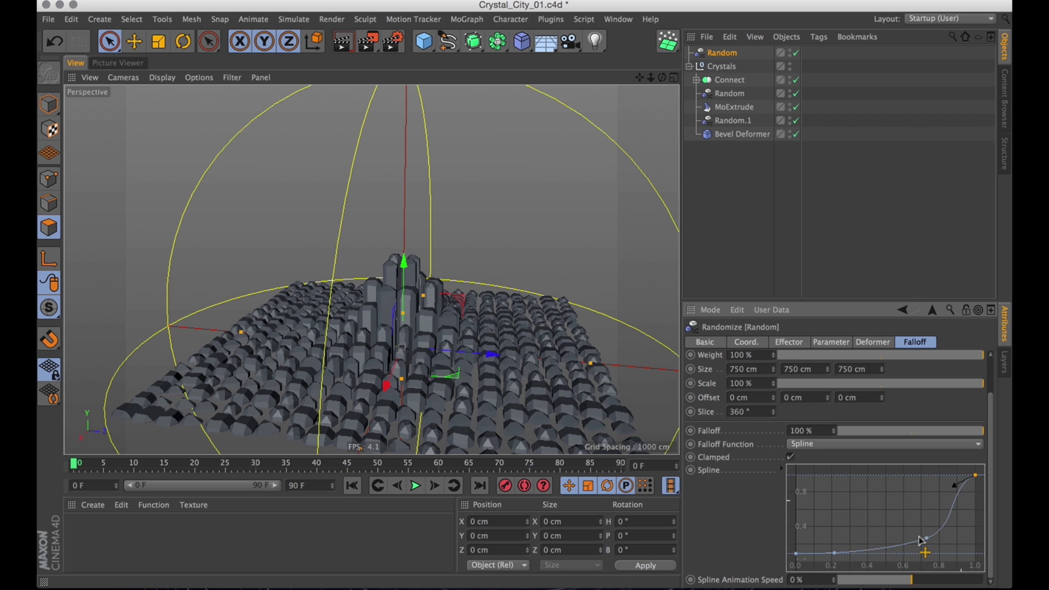
{"action": "left_click_drag", "start_coordinate": [917, 536], "coordinate": [925, 537]}
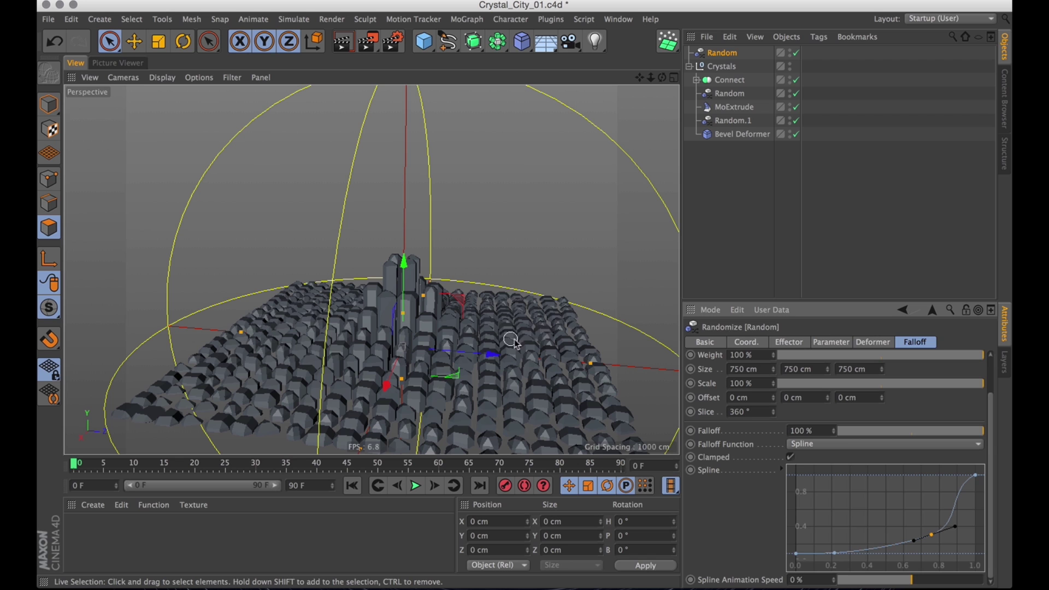
{"action": "left_click", "coordinate": [750, 159]}
{"action": "left_click_drag", "start_coordinate": [562, 241], "coordinate": [538, 306], "text": "alt"}
- Set the ungrouped Random effector's Random Mode to Turbulence and inspect the crystals
{"action": "left_click", "coordinate": [722, 52]}
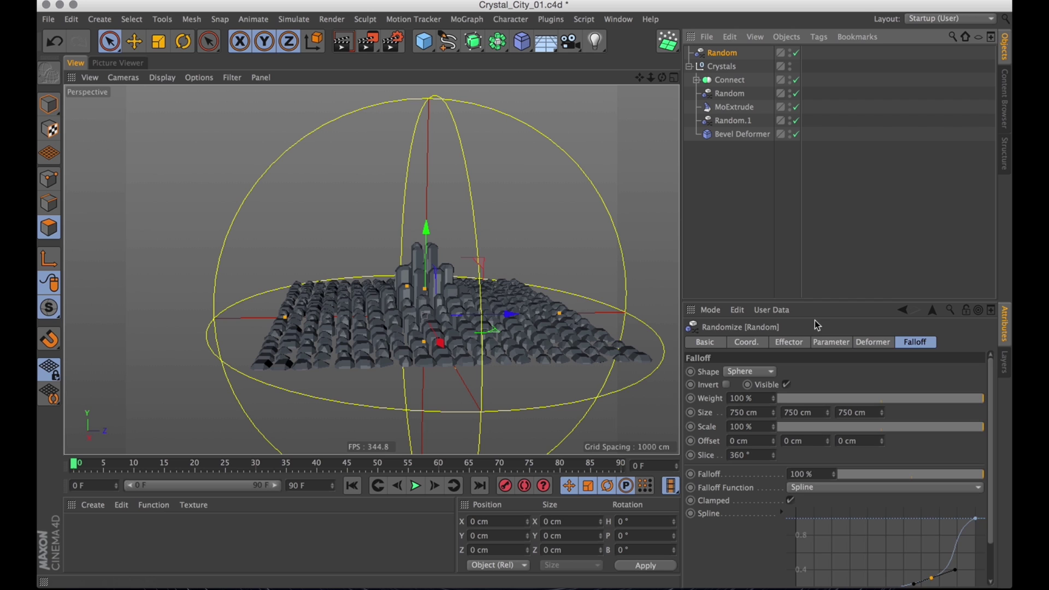
{"action": "left_click", "coordinate": [794, 343]}
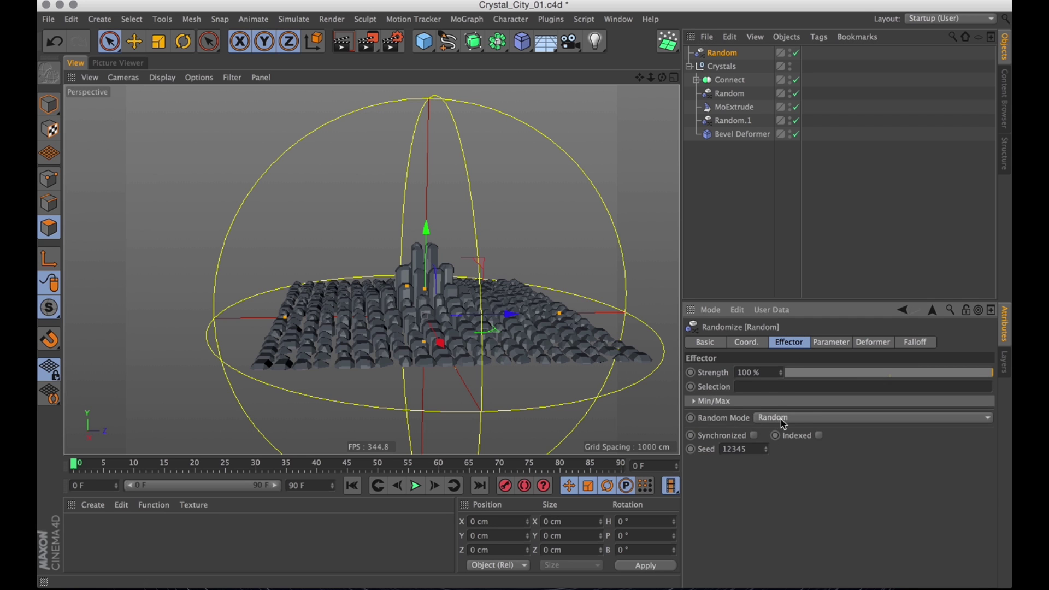
{"action": "left_click", "coordinate": [784, 422]}
{"action": "left_click", "coordinate": [782, 470]}
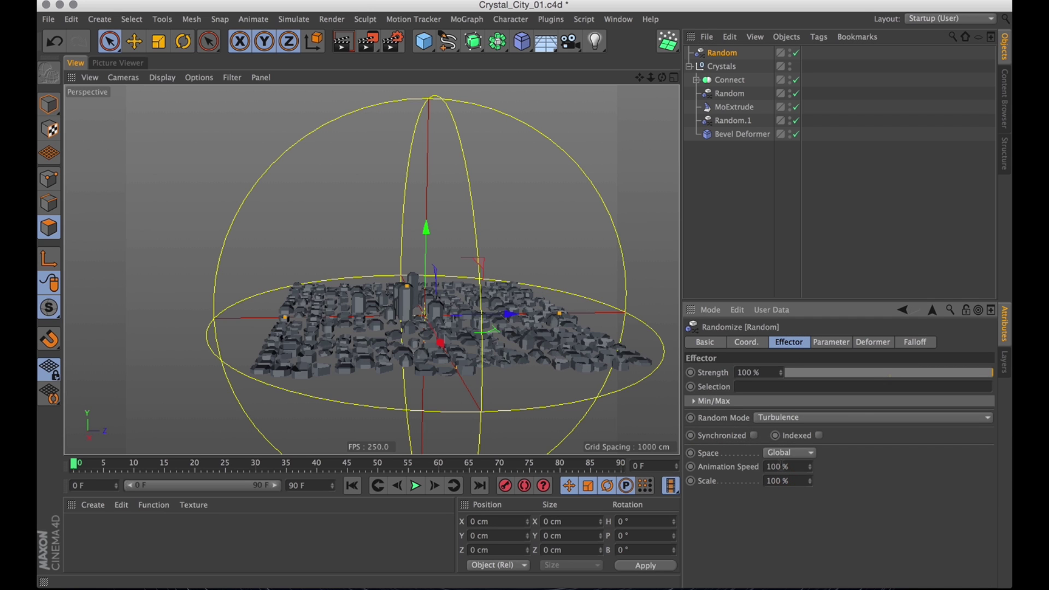
{"action": "right_click_drag", "start_coordinate": [408, 328], "coordinate": [507, 370], "text": "alt"}
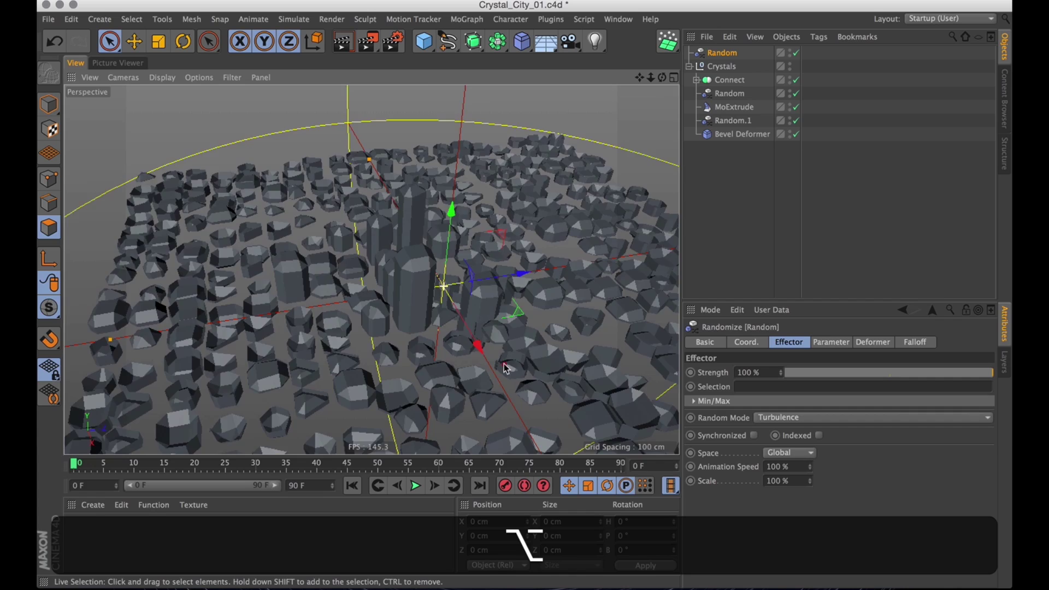
{"action": "left_click_drag", "start_coordinate": [504, 365], "coordinate": [471, 306], "text": "alt"}
{"action": "right_click_drag", "start_coordinate": [470, 306], "coordinate": [453, 350], "text": "alt"}
{"action": "left_click_drag", "start_coordinate": [439, 357], "coordinate": [583, 376], "text": "alt"}
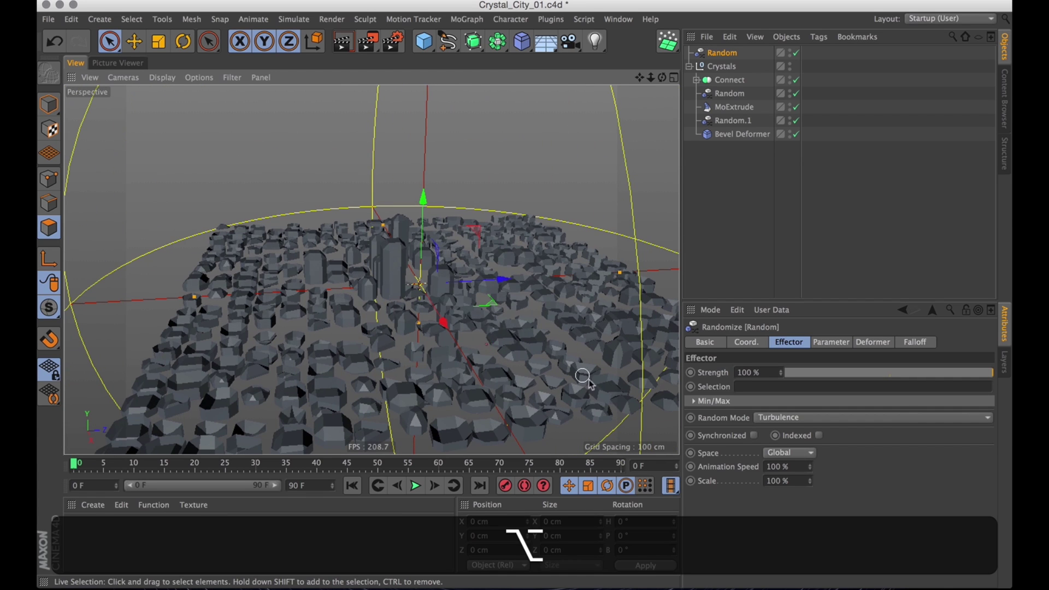
- Set the Random effector's Minimum to 0%, deselect it and look over the crystal field
{"action": "left_click", "coordinate": [705, 404]}
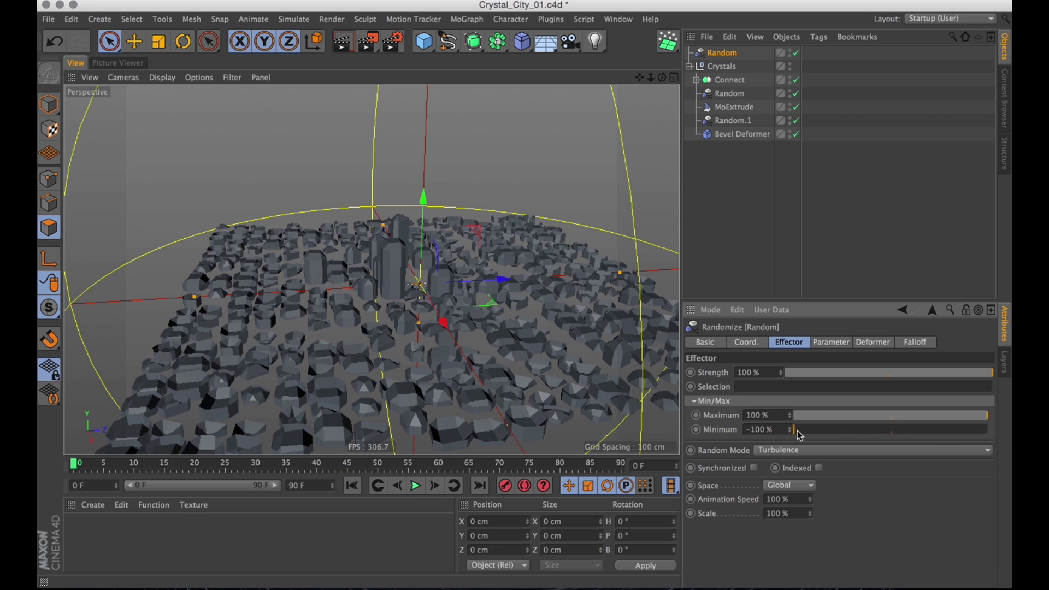
{"action": "left_click_drag", "start_coordinate": [800, 436], "coordinate": [894, 433]}
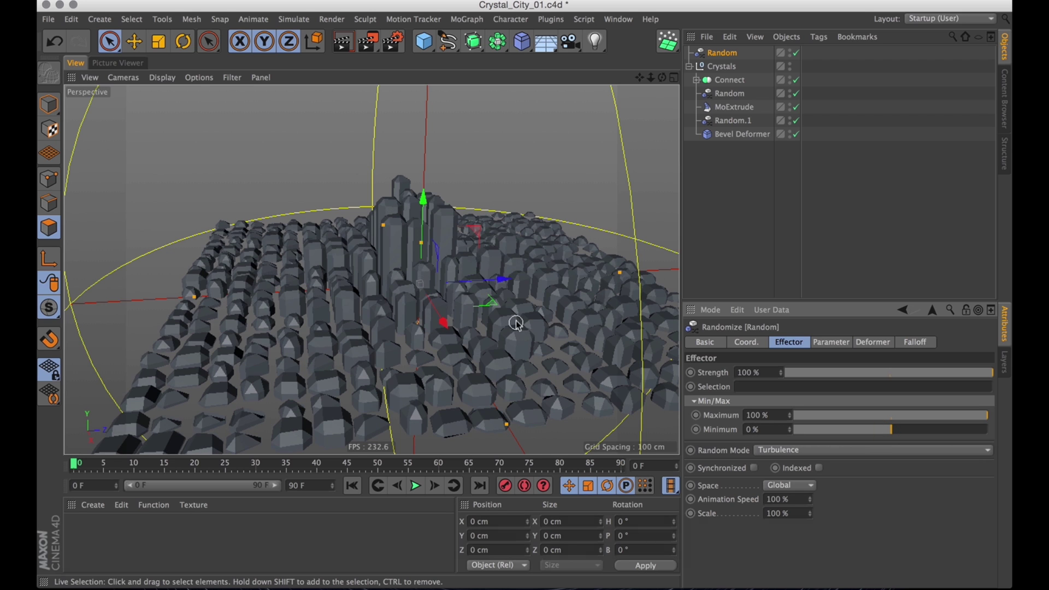
{"action": "mouse_move", "coordinate": [516, 323]}
{"action": "left_mouse_down", "text": "alt"}
{"action": "mouse_move", "coordinate": [535, 263]}
{"action": "mouse_move", "coordinate": [519, 340]}
{"action": "left_mouse_up", "text": "alt"}
{"action": "right_click_drag", "start_coordinate": [517, 306], "coordinate": [496, 366], "text": "alt"}
{"action": "left_click", "coordinate": [745, 248]}
{"action": "left_click_drag", "start_coordinate": [573, 252], "coordinate": [553, 215], "text": "alt"}
{"action": "right_click_drag", "start_coordinate": [483, 307], "coordinate": [513, 298], "text": "alt"}
{"action": "mouse_move", "coordinate": [516, 314]}
{"action": "left_mouse_down", "text": "alt"}
{"action": "mouse_move", "coordinate": [514, 339]}
{"action": "mouse_move", "coordinate": [513, 321]}
{"action": "left_mouse_up", "text": "alt"}
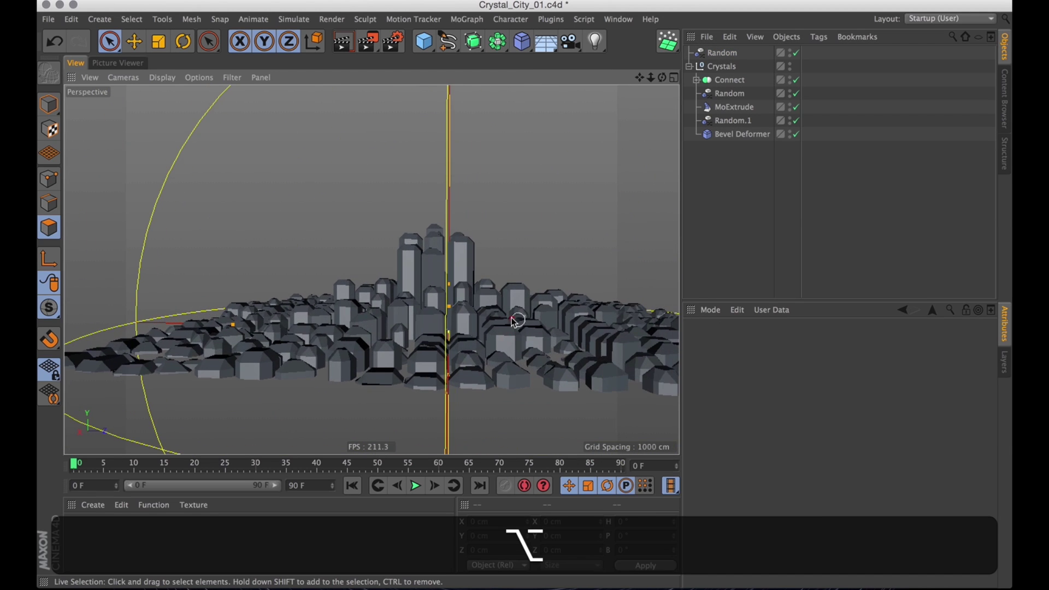
{"action": "right_click_drag", "start_coordinate": [512, 321], "coordinate": [466, 351], "text": "alt"}
{"action": "left_click_drag", "start_coordinate": [535, 275], "coordinate": [531, 324], "text": "alt"}
- Set the ungrouped Random effector's P.Z to 1000 cm, deselect it and look over the taller crystals
{"action": "left_click", "coordinate": [716, 53]}
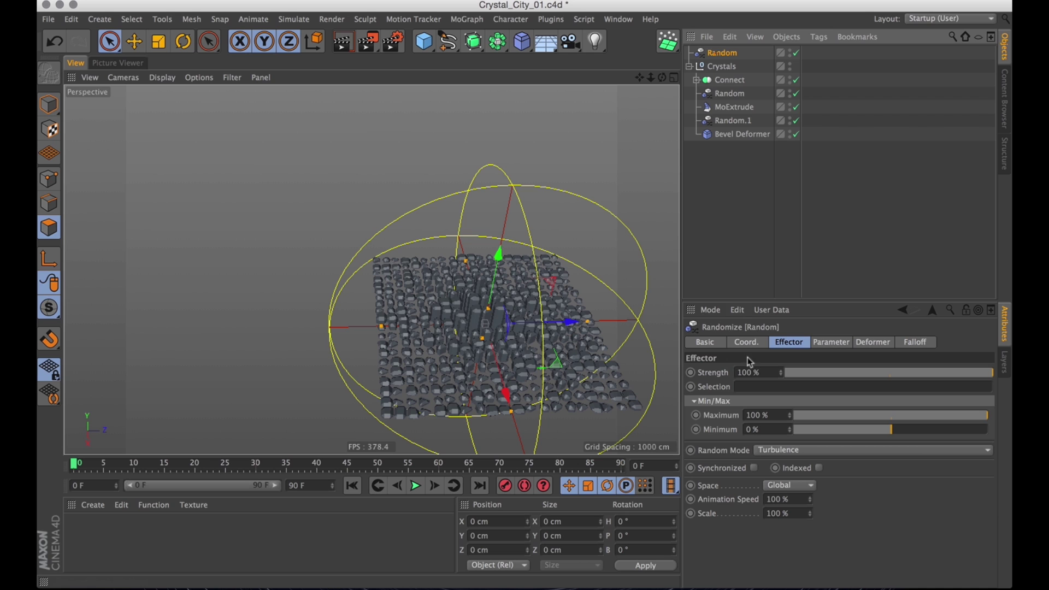
{"action": "left_click", "coordinate": [837, 343]}
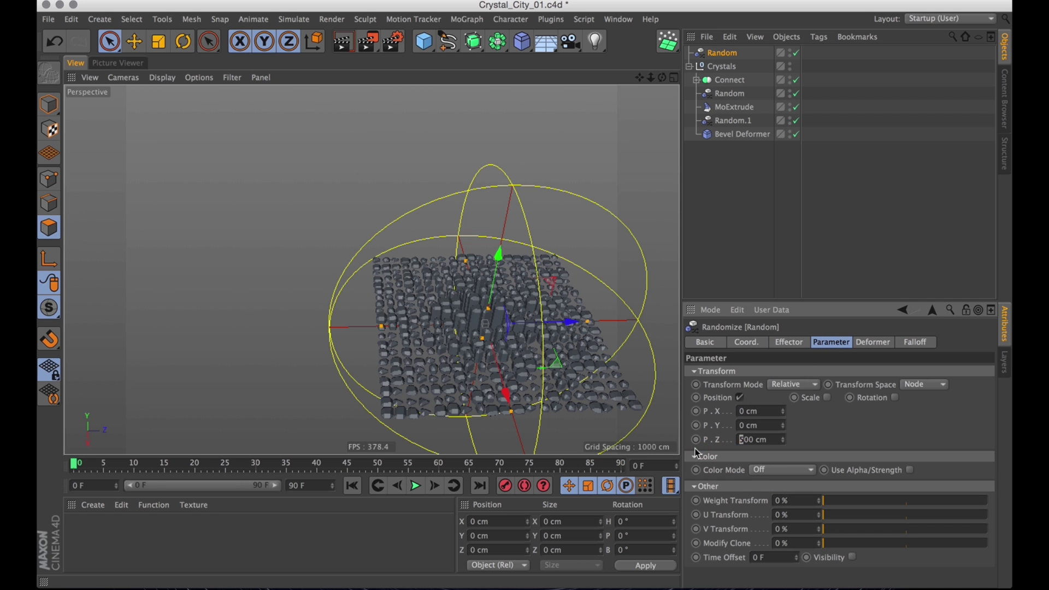
{"action": "key", "text": "Return"}
{"action": "left_click", "coordinate": [692, 231]}
{"action": "left_click_drag", "start_coordinate": [600, 263], "coordinate": [541, 219], "text": "alt"}
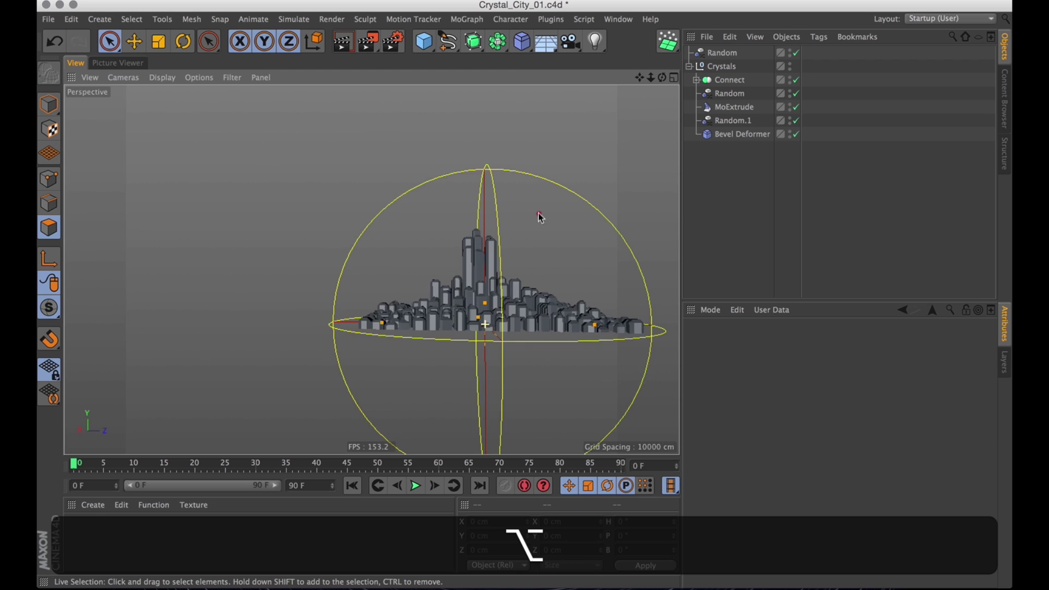
{"action": "right_click_drag", "start_coordinate": [541, 218], "coordinate": [526, 353], "text": "alt"}
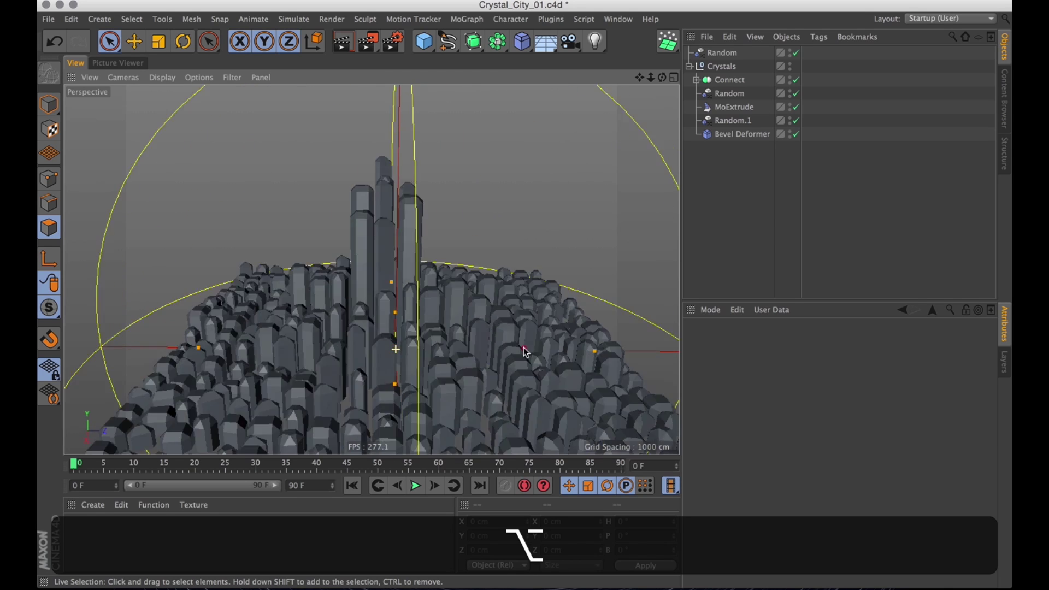
{"action": "left_click_drag", "start_coordinate": [524, 350], "coordinate": [520, 324], "text": "alt"}
- Advance one frame to check the turbulence animation, return to the first frame and reselect the Random effector
{"action": "left_click", "coordinate": [435, 487]}
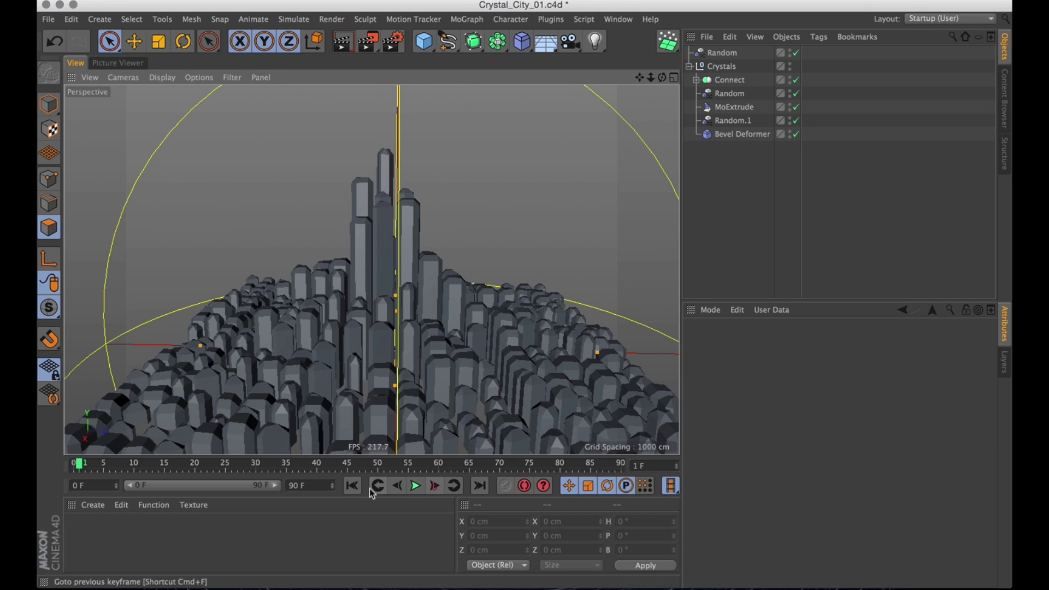
{"action": "left_click", "coordinate": [353, 485]}
{"action": "left_click", "coordinate": [724, 53]}
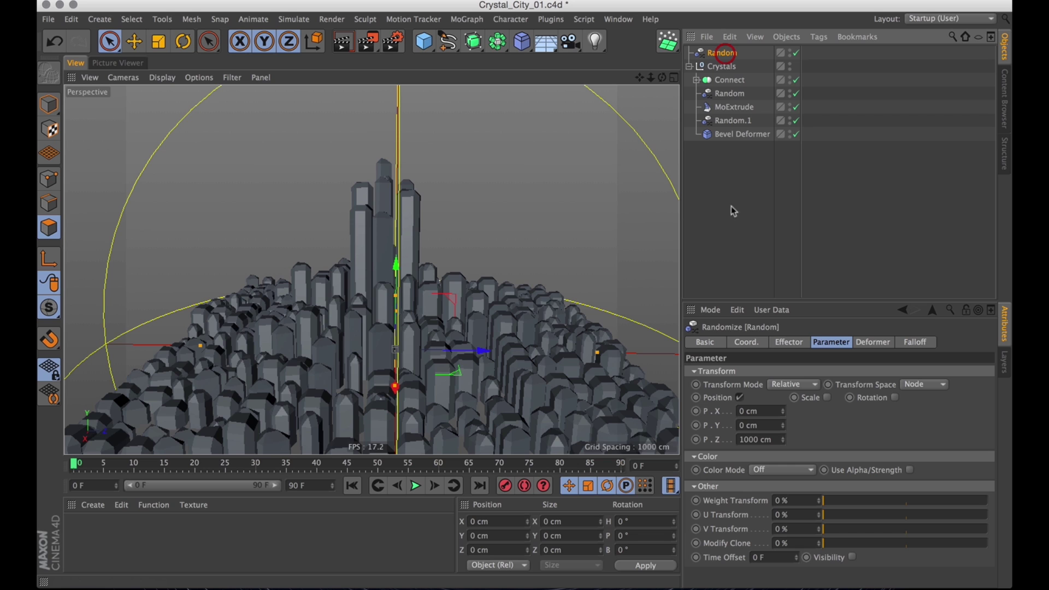
- Collapse the Crystals group and group it with the Random effector under a new null
{"action": "left_click", "coordinate": [690, 66]}
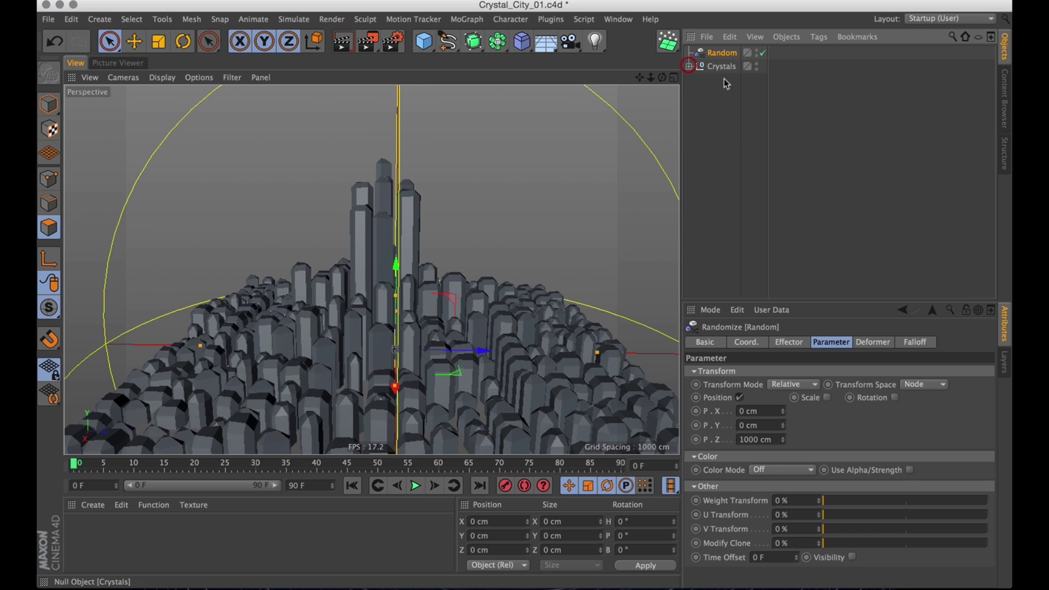
{"action": "left_click", "coordinate": [721, 66]}
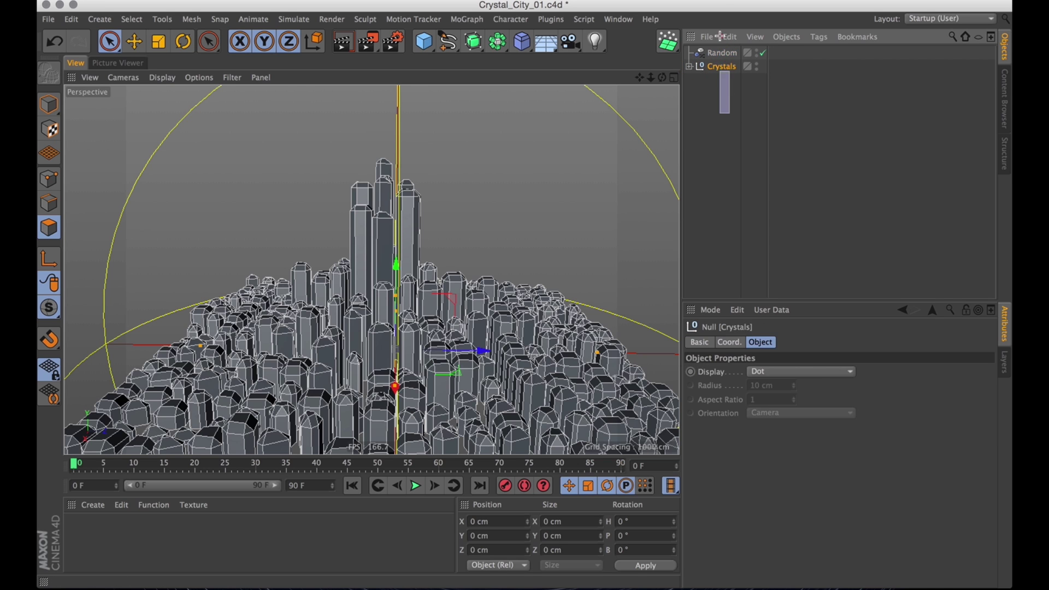
{"action": "left_click", "coordinate": [721, 53], "text": "shift"}
{"action": "key", "text": "alt+g"}
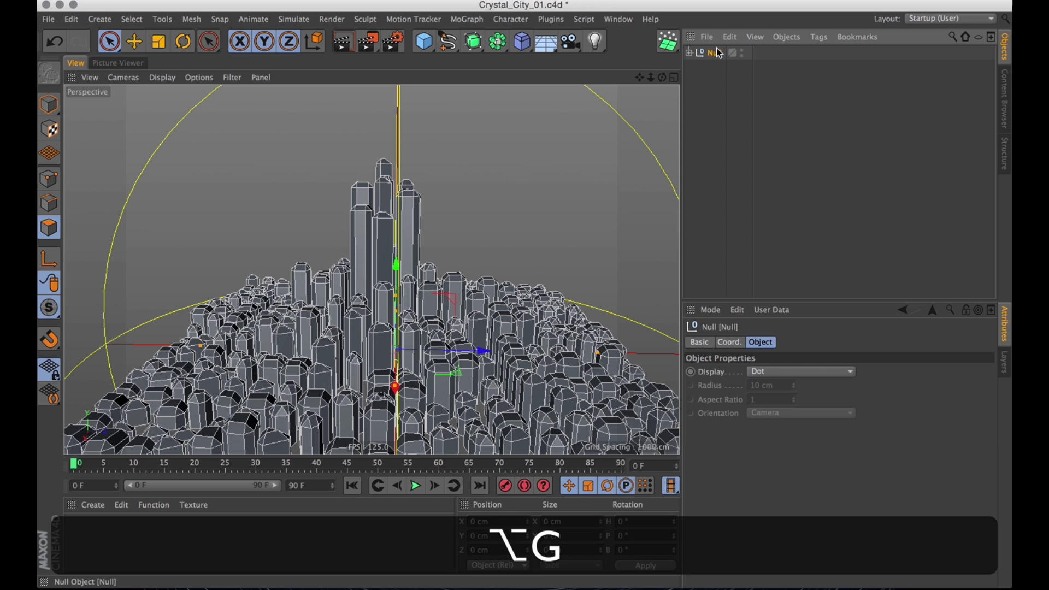
- Rename the new parent null as Crystals and expand it
{"action": "left_click", "coordinate": [718, 53]}
{"action": "key", "text": "shift+c"}
{"action": "type", "text": "rysta"}
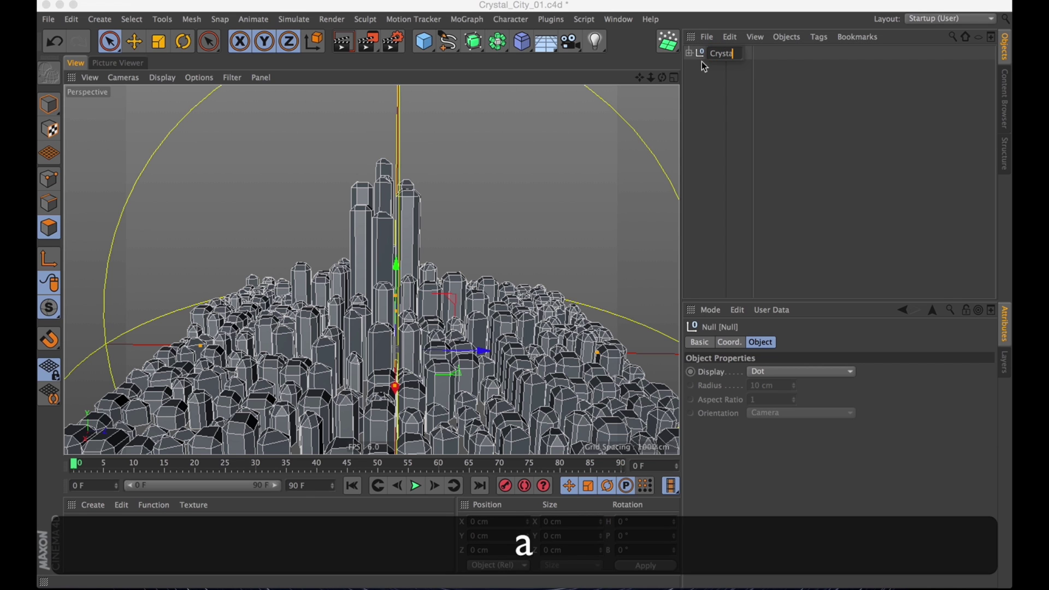
{"action": "type", "text": "ls"}
{"action": "key", "text": "Return"}
{"action": "left_click", "coordinate": [690, 52]}
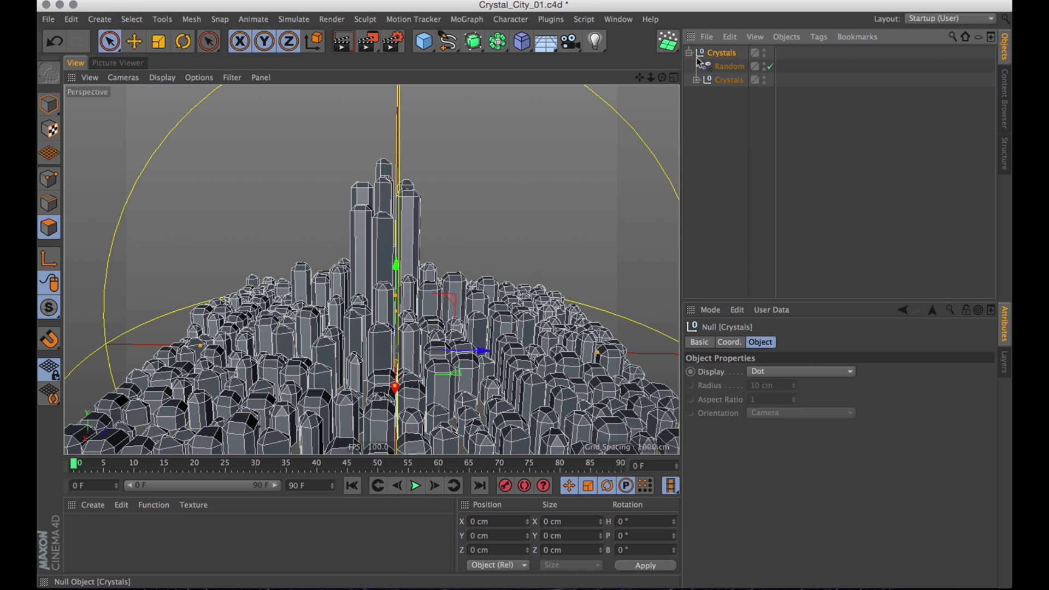
- Expand the inner Crystals group and add a Target effector to its Cloner
{"action": "left_click", "coordinate": [698, 94]}
{"action": "left_click", "coordinate": [697, 80]}
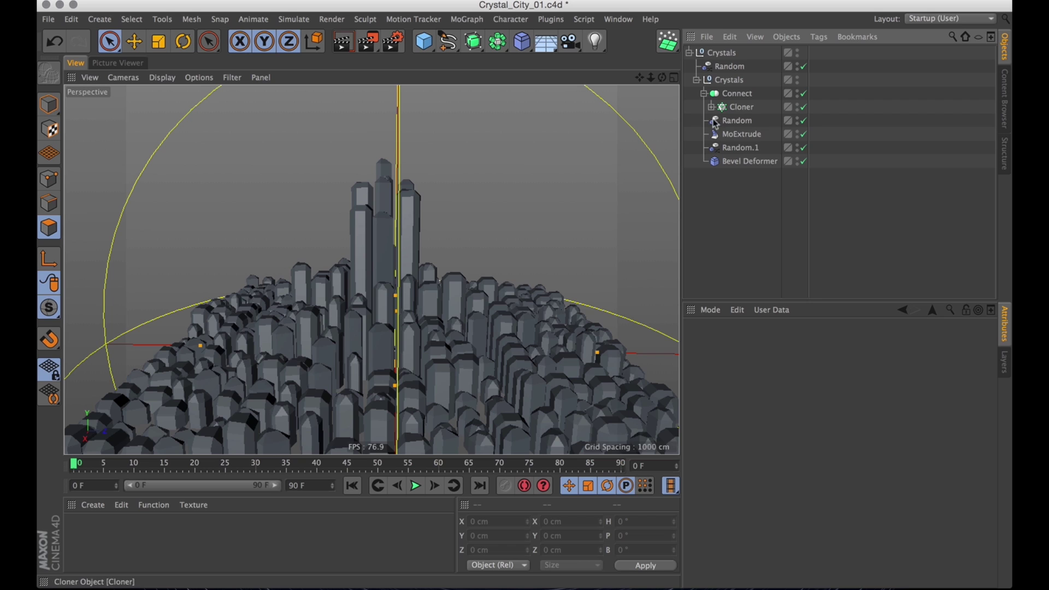
{"action": "left_click", "coordinate": [742, 114]}
{"action": "left_click", "coordinate": [467, 19]}
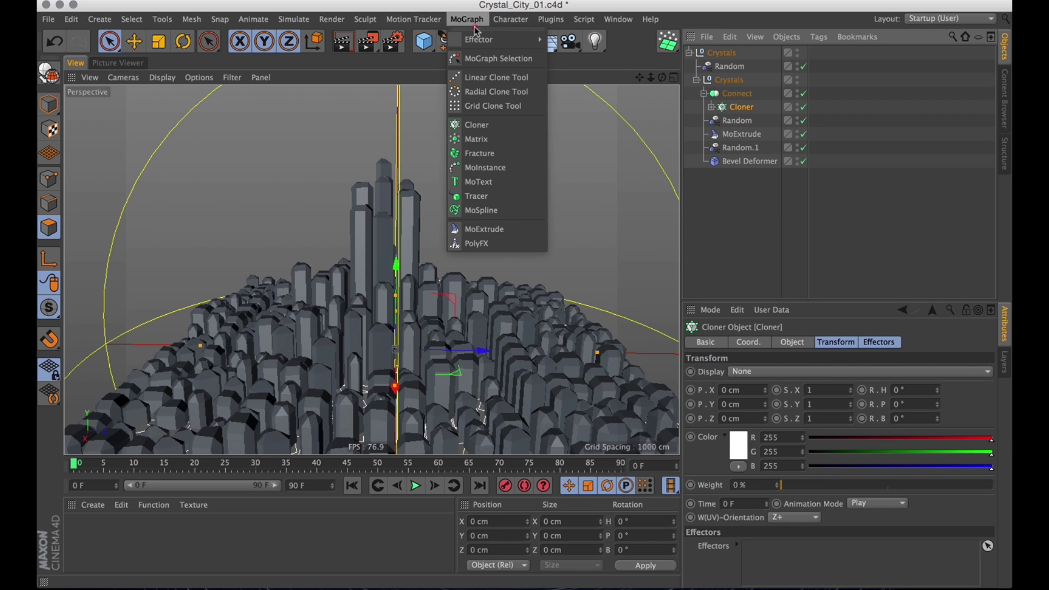
{"action": "mouse_move", "coordinate": [543, 48]}
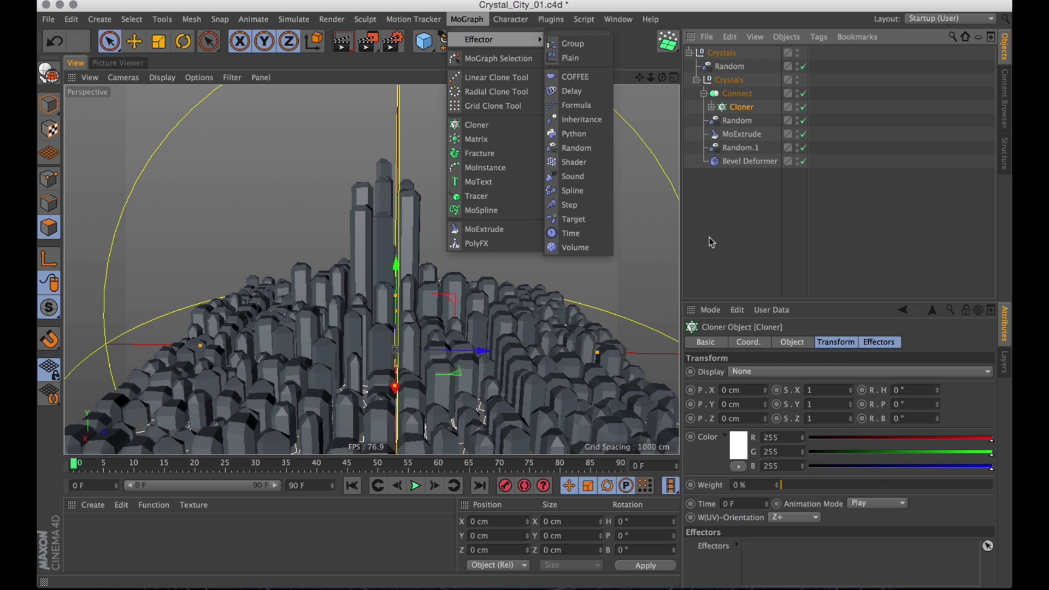
{"action": "left_click", "coordinate": [578, 220]}
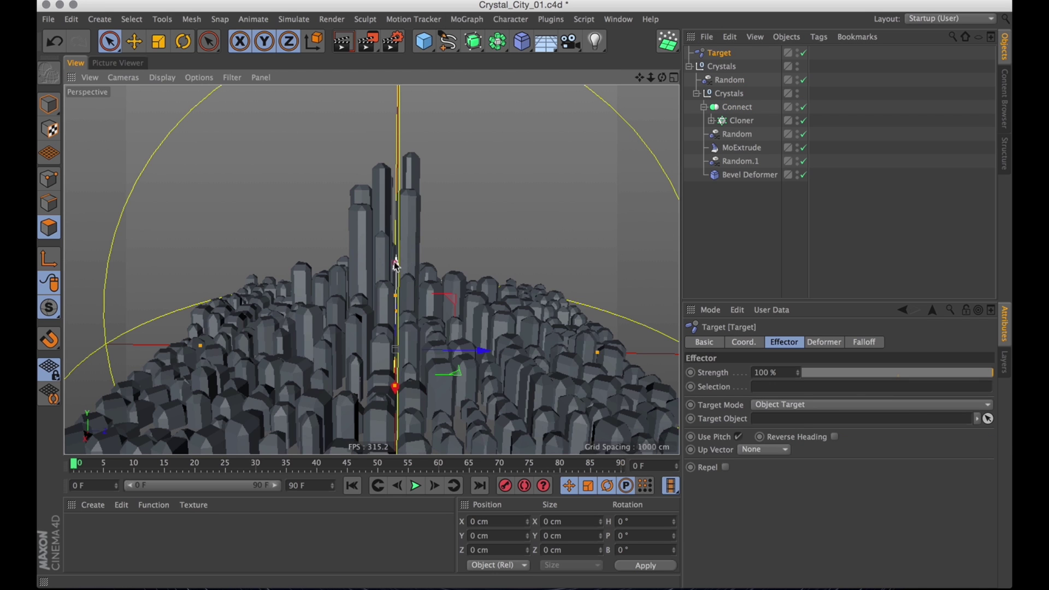
- Raise the Target effector, and temporarily disable the inner Random, MoExtrude, Random.1 and Bevel Deformer to examine how the base clones tilt
{"action": "left_click_drag", "start_coordinate": [397, 265], "coordinate": [405, 171]}
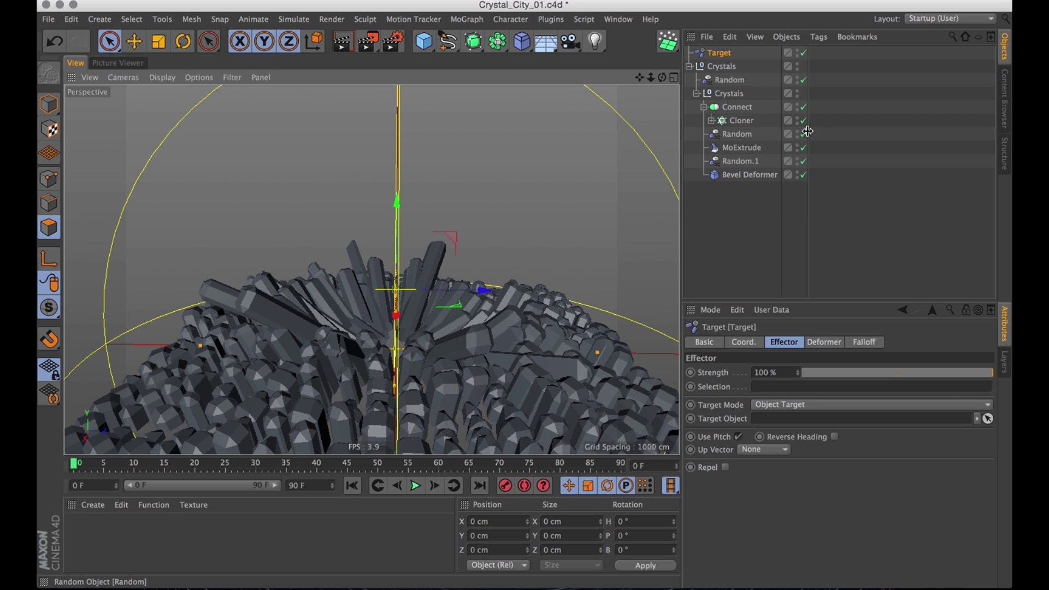
{"action": "left_click_drag", "start_coordinate": [809, 131], "coordinate": [808, 197]}
{"action": "left_click_drag", "start_coordinate": [574, 246], "coordinate": [443, 150], "text": "alt"}
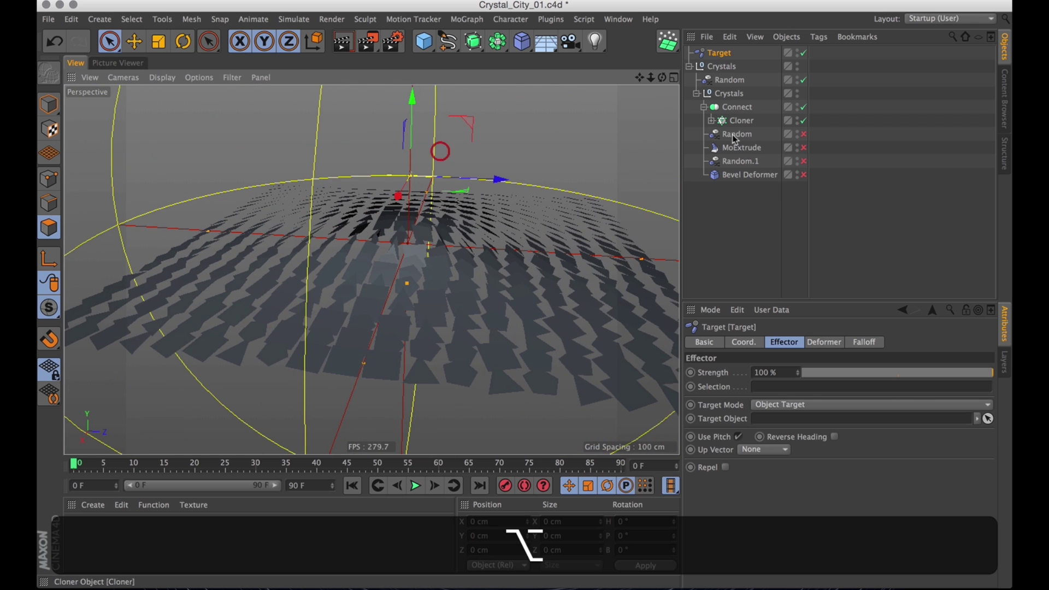
{"action": "left_click_drag", "start_coordinate": [804, 134], "coordinate": [806, 159]}
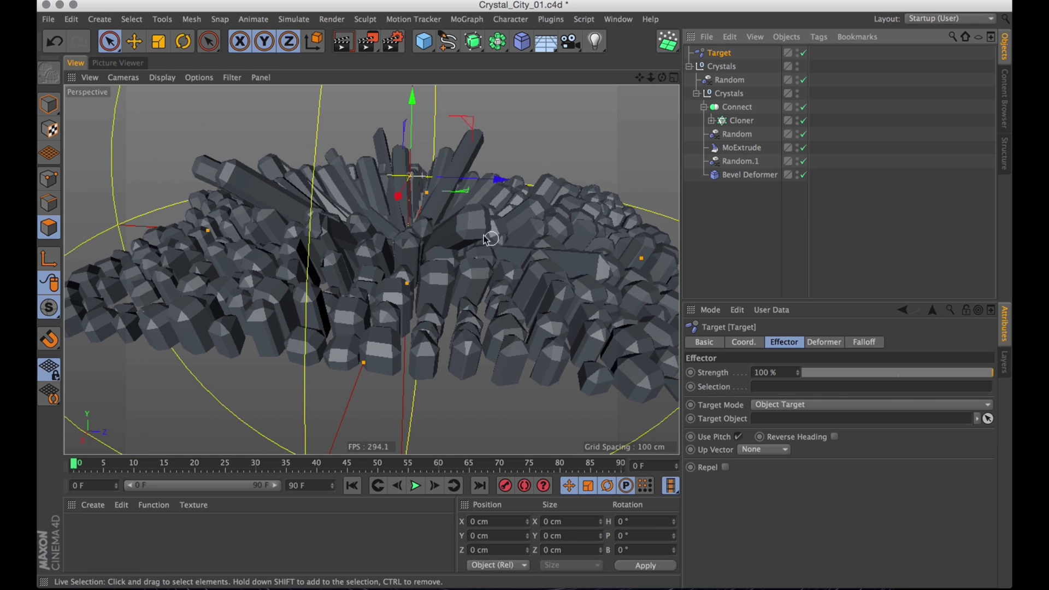
- Move the Target effector further up above the city and examine the tilt of the central crystals
{"action": "right_click_drag", "start_coordinate": [491, 190], "coordinate": [481, 221], "text": "alt"}
{"action": "left_click_drag", "start_coordinate": [481, 222], "coordinate": [509, 266], "text": "alt"}
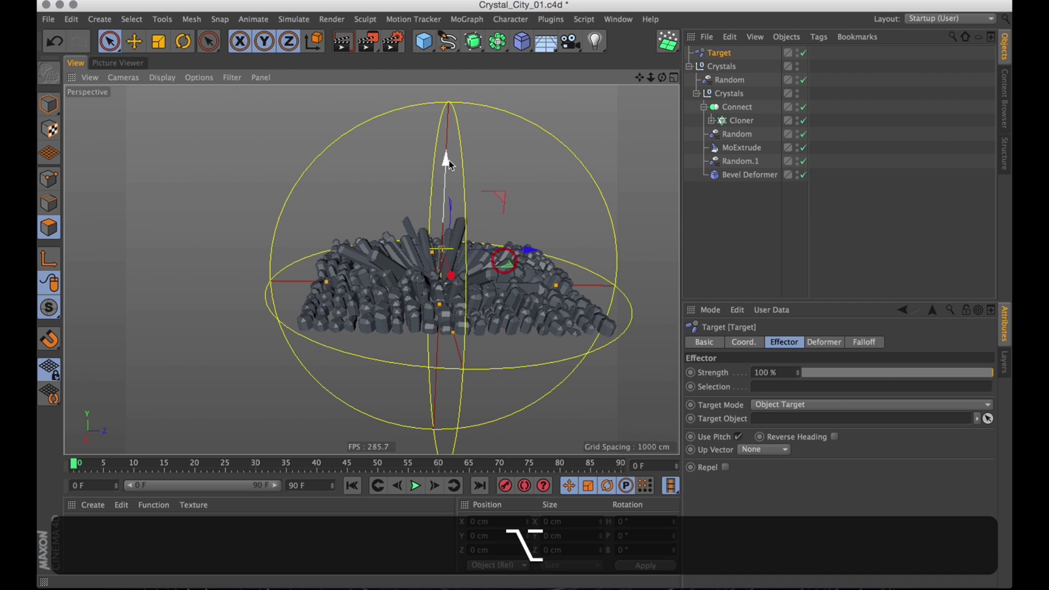
{"action": "left_click_drag", "start_coordinate": [445, 160], "coordinate": [456, 110]}
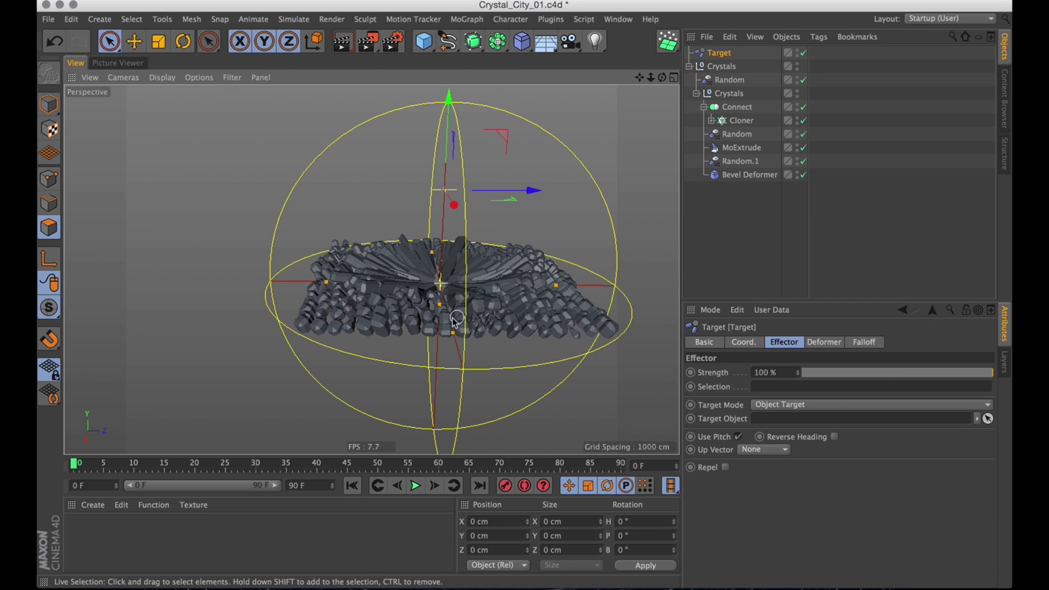
{"action": "key", "text": "alt"}
{"action": "left_click_drag", "start_coordinate": [457, 295], "coordinate": [462, 326], "text": "alt"}
{"action": "right_click_drag", "start_coordinate": [462, 325], "coordinate": [496, 238], "text": "alt"}
{"action": "left_click_drag", "start_coordinate": [496, 238], "coordinate": [494, 199], "text": "alt"}
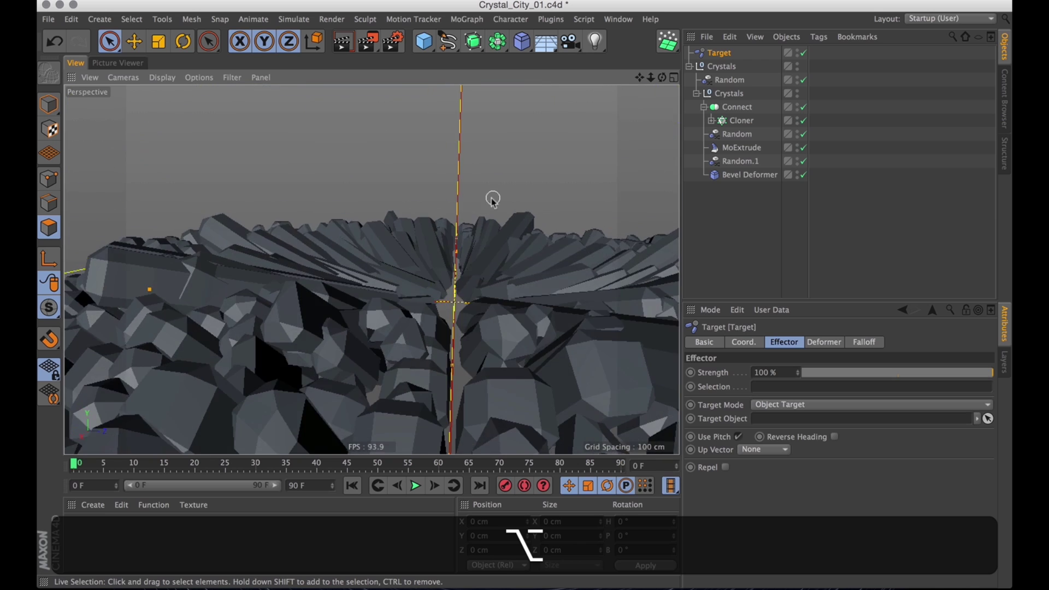
{"action": "right_click_drag", "start_coordinate": [495, 199], "coordinate": [427, 290], "text": "alt"}
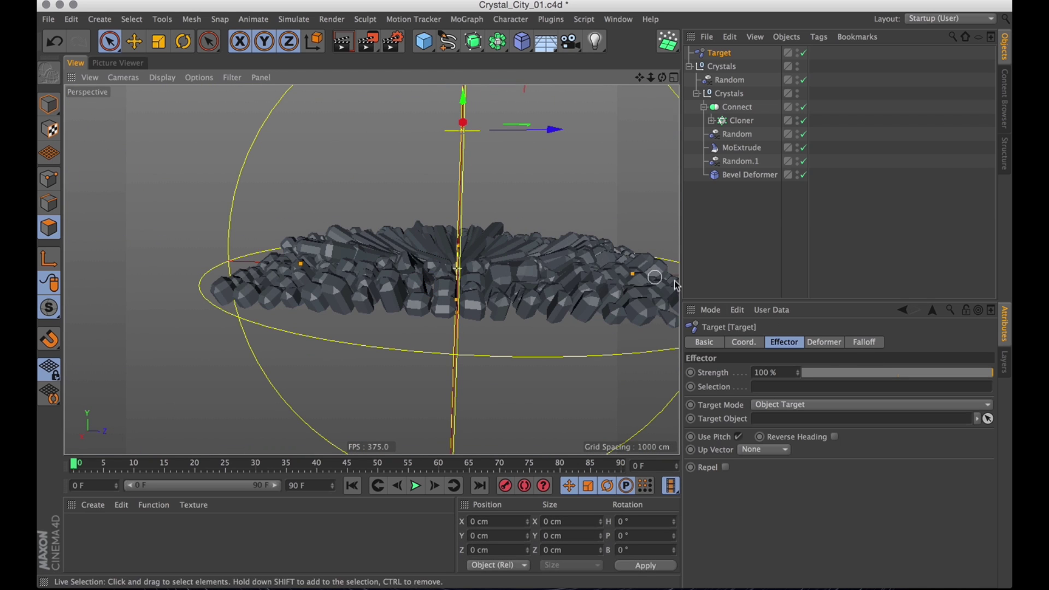
- Give the Target effector a Sphere falloff with a size of 1000 cm on all three axes
{"action": "left_click", "coordinate": [866, 344]}
{"action": "left_click", "coordinate": [757, 375]}
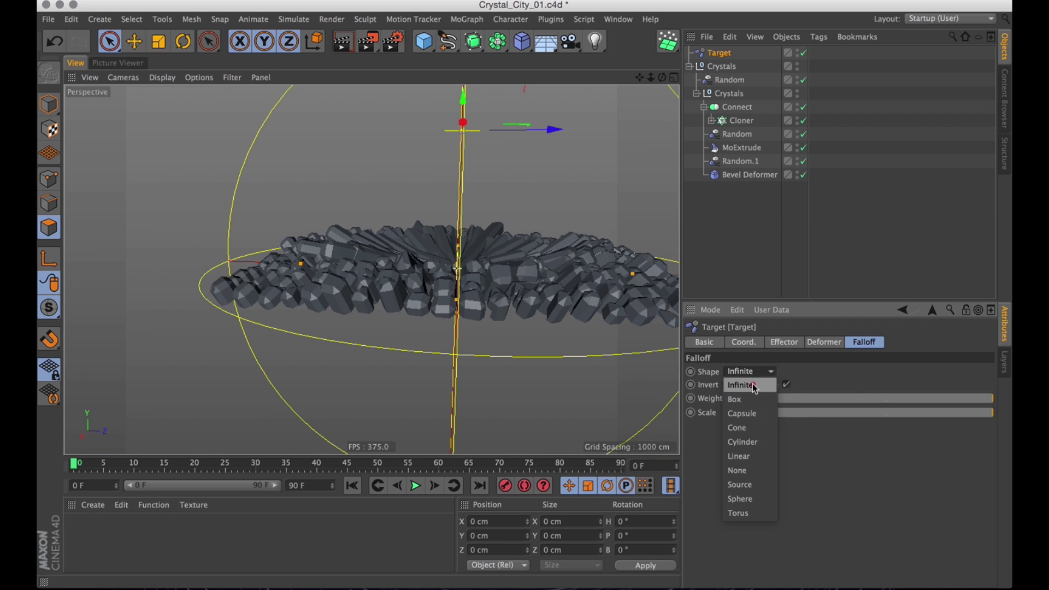
{"action": "left_click", "coordinate": [756, 499]}
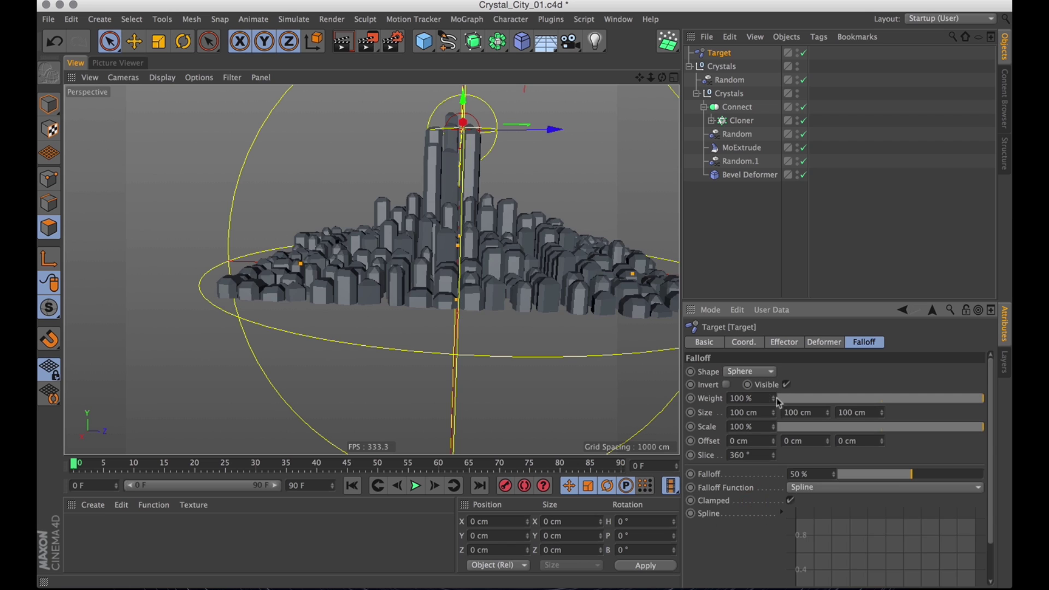
{"action": "left_click", "coordinate": [737, 412]}
{"action": "type", "text": "0"}
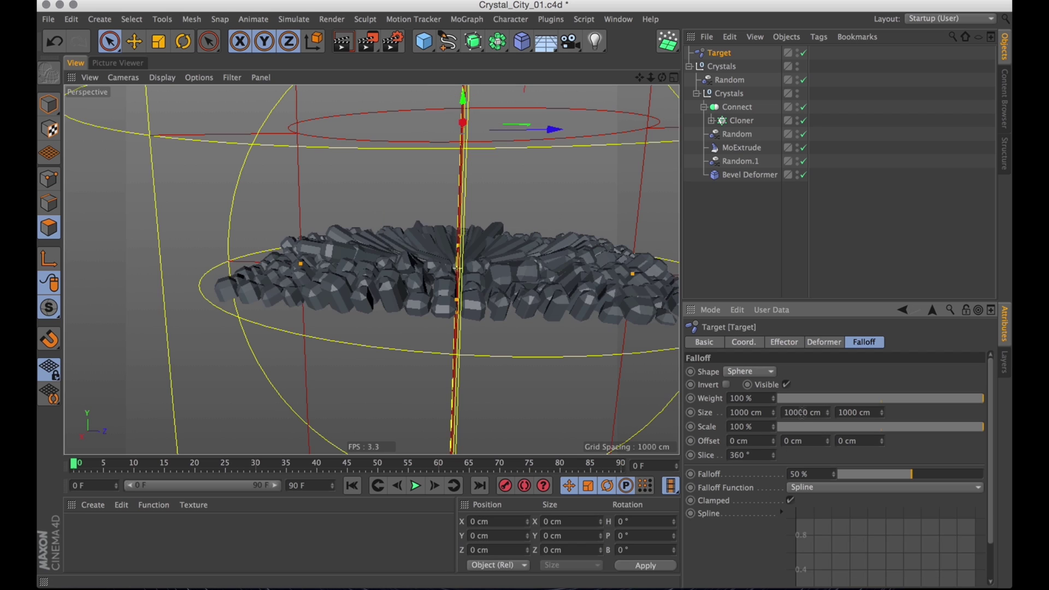
{"action": "key", "text": "BackSpace"}
{"action": "key", "text": "Return"}
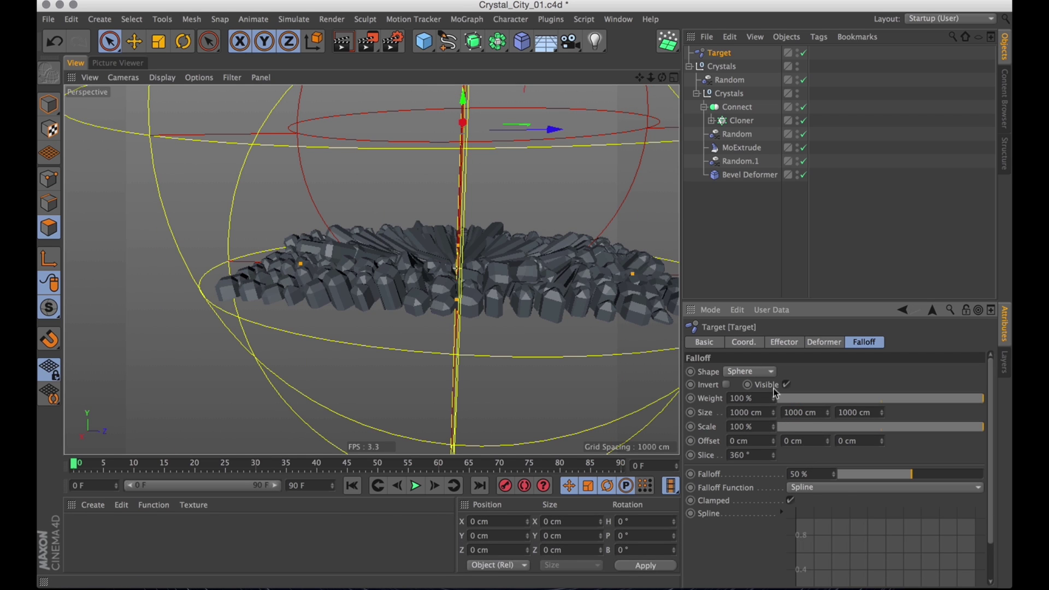
- Set the Target effector's falloff to 62 % with Invert enabled, and move the effector into the outer Crystals group
{"action": "mouse_move", "coordinate": [916, 478]}
{"action": "left_mouse_down"}
{"action": "mouse_move", "coordinate": [897, 479]}
{"action": "mouse_move", "coordinate": [942, 480]}
{"action": "mouse_move", "coordinate": [931, 480]}
{"action": "left_mouse_up"}
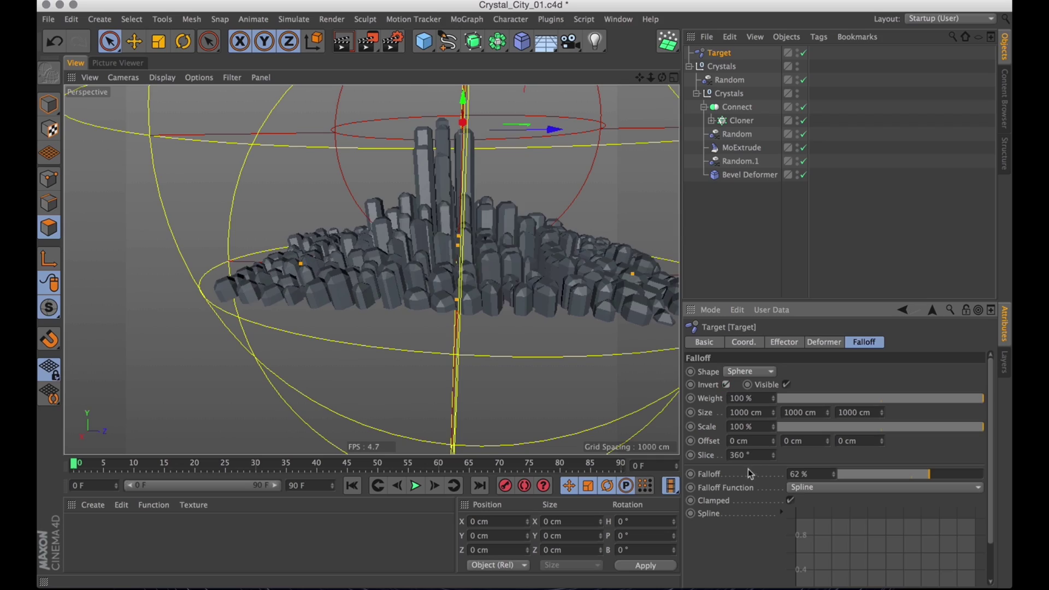
{"action": "left_click_drag", "start_coordinate": [563, 206], "coordinate": [500, 328], "text": "alt"}
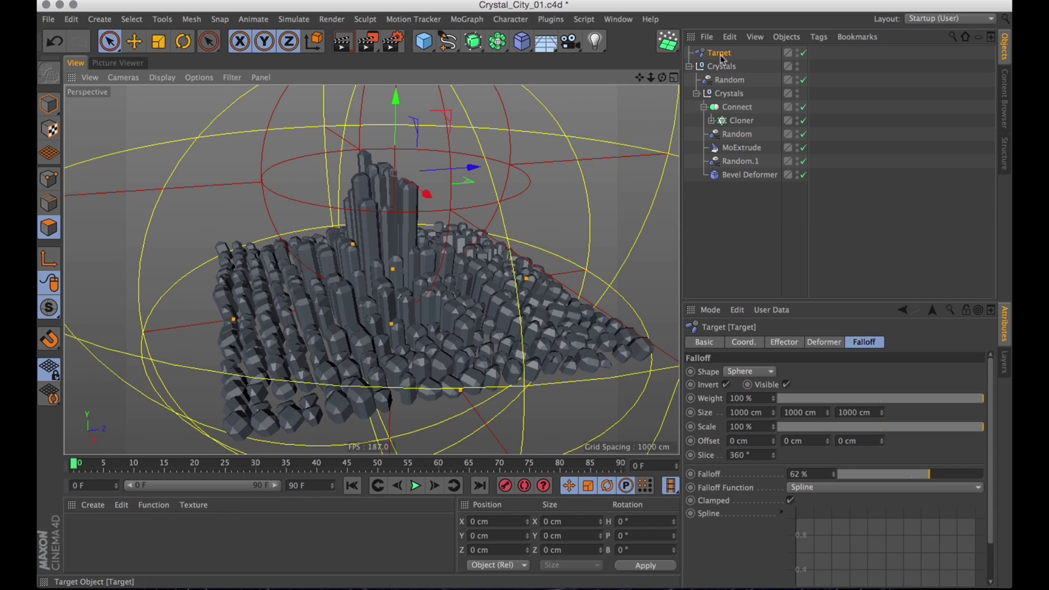
- Try moving the outer Random effector down below the crystals, undo the move and deselect it
{"action": "left_click", "coordinate": [732, 83]}
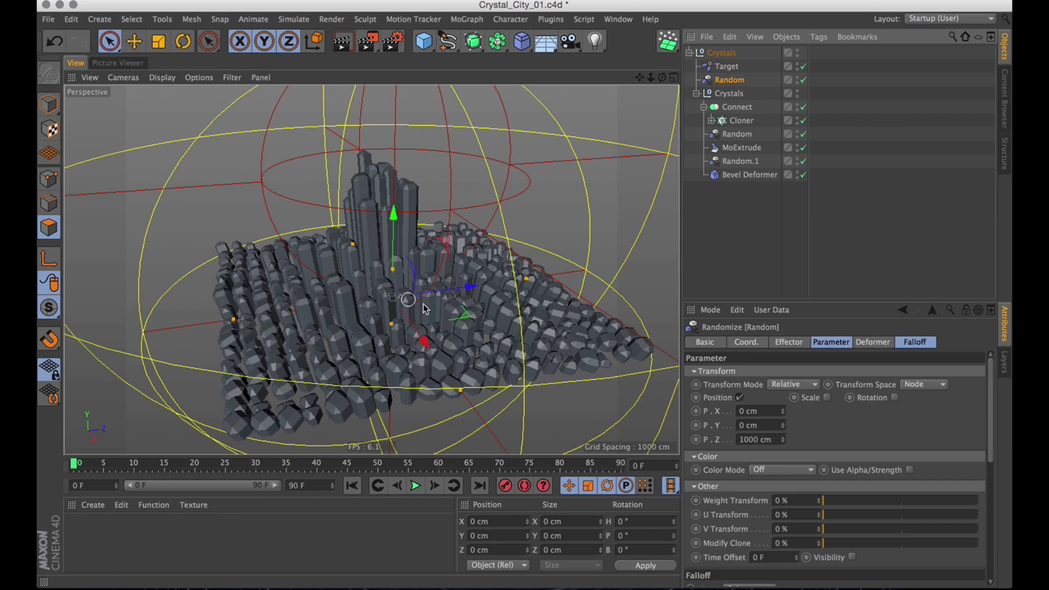
{"action": "left_click_drag", "start_coordinate": [428, 340], "coordinate": [477, 419]}
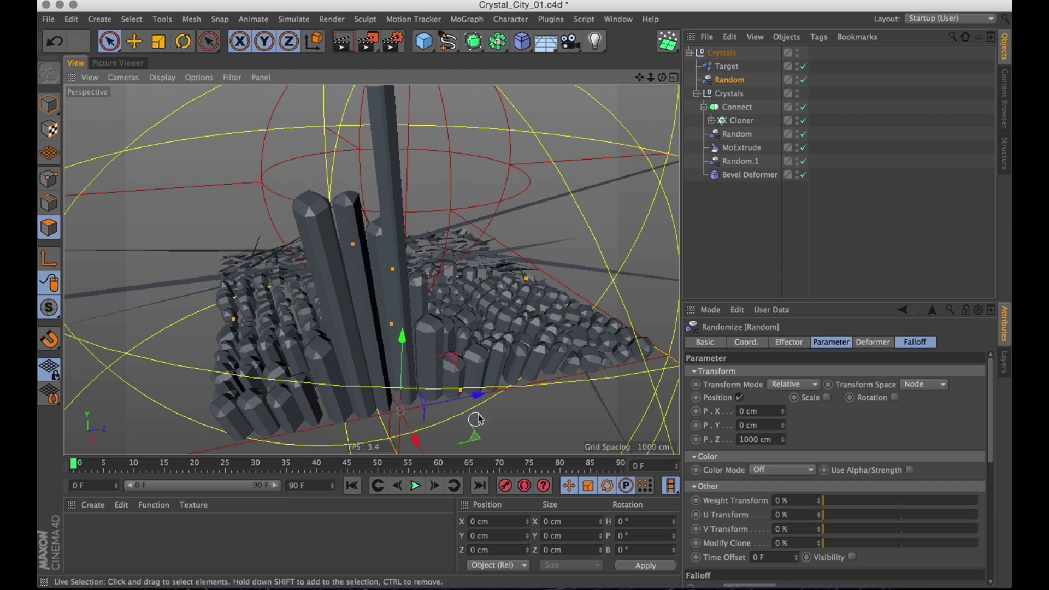
{"action": "key", "text": "super+z"}
{"action": "left_click", "coordinate": [748, 251]}
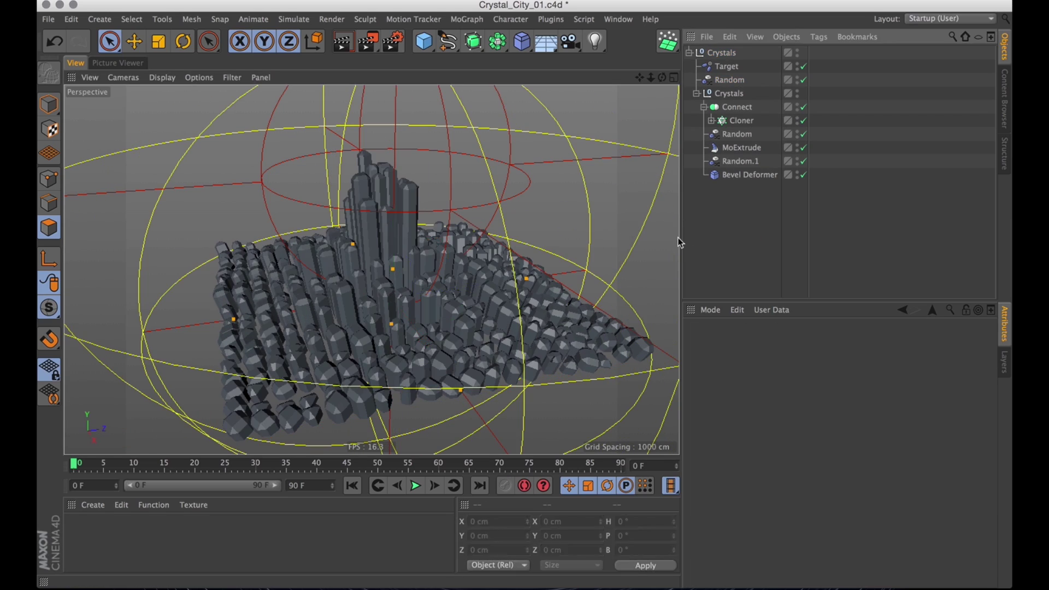
- Raise the Target effector higher above the crystals and set its falloff's Y size to 5000 cm
{"action": "left_click_drag", "start_coordinate": [515, 197], "coordinate": [549, 203], "text": "alt"}
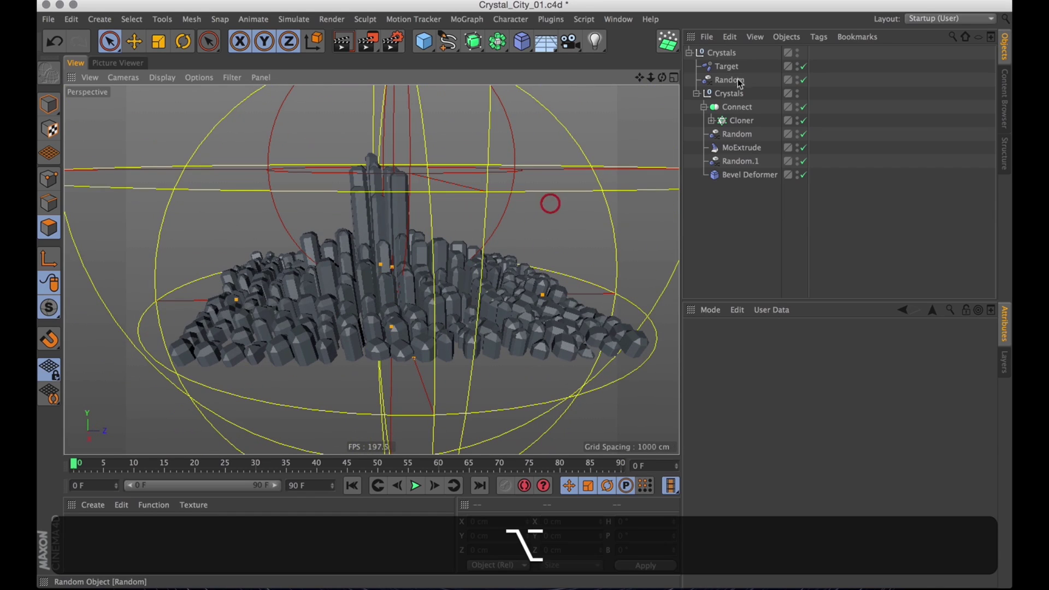
{"action": "left_click", "coordinate": [729, 68]}
{"action": "left_click_drag", "start_coordinate": [399, 140], "coordinate": [403, 38]}
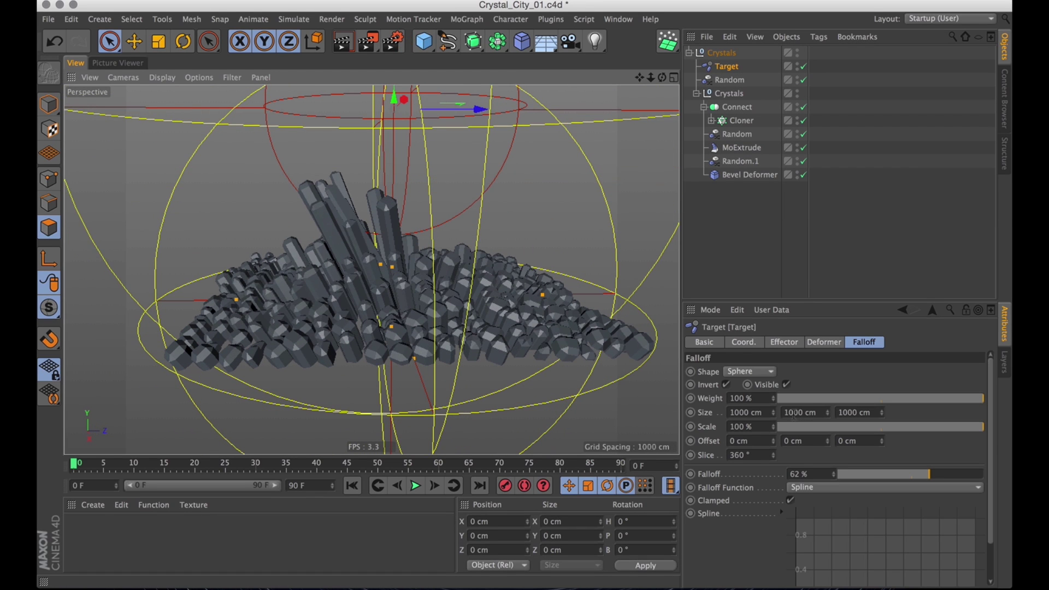
{"action": "left_click_drag", "start_coordinate": [793, 414], "coordinate": [757, 413]}
{"action": "type", "text": "5"}
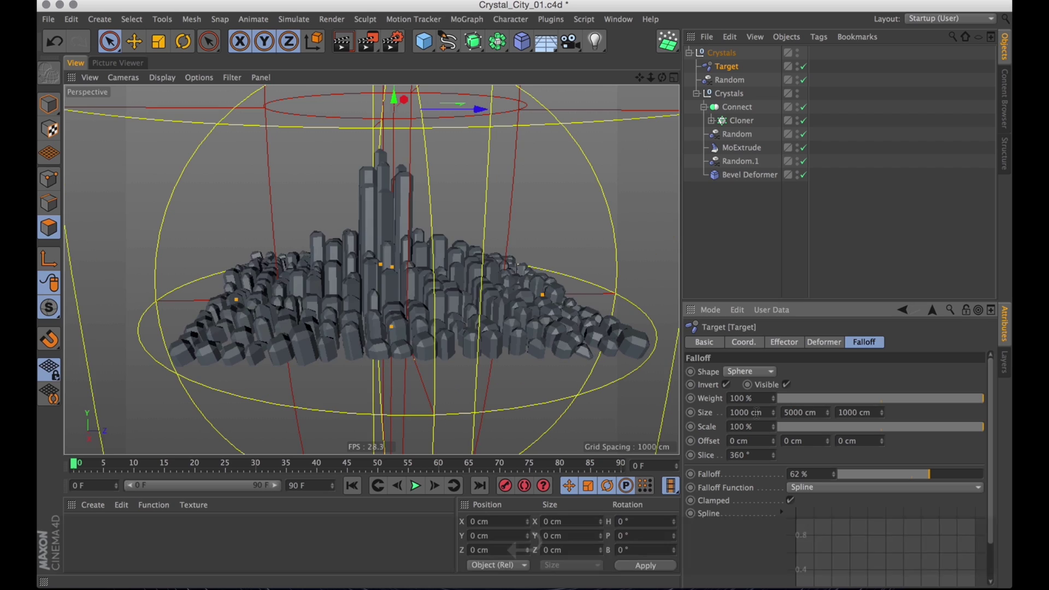
{"action": "mouse_move", "coordinate": [461, 266]}
{"action": "left_mouse_down", "text": "alt"}
{"action": "mouse_move", "coordinate": [476, 257]}
{"action": "mouse_move", "coordinate": [456, 269]}
{"action": "left_mouse_up", "text": "alt"}
{"action": "middle_click_drag", "start_coordinate": [454, 269], "coordinate": [457, 358], "text": "alt"}
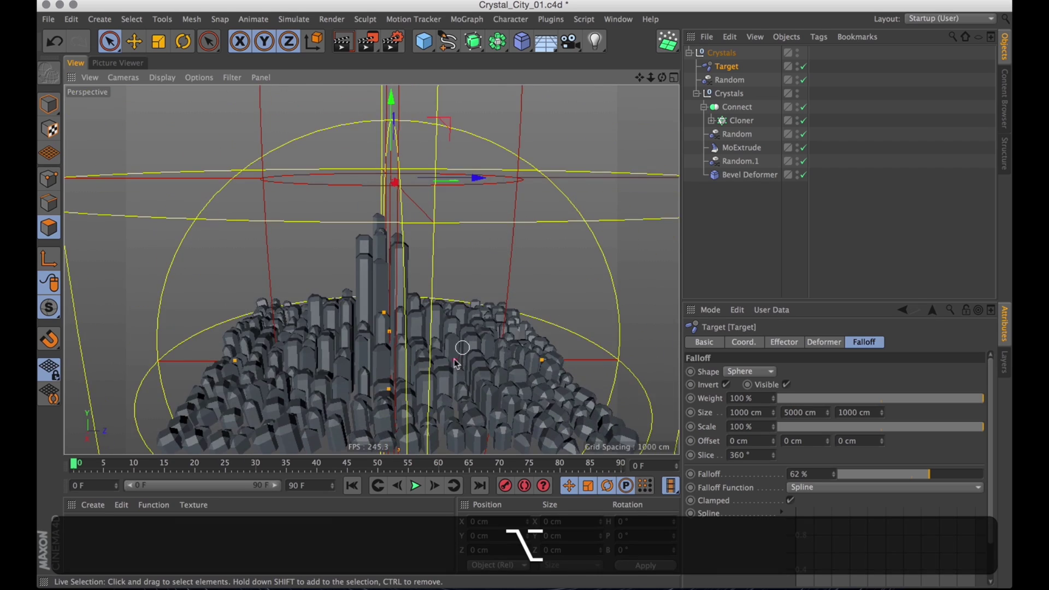
{"action": "left_click_drag", "start_coordinate": [457, 358], "coordinate": [460, 280], "text": "alt"}
- Add another Random effector to the Cloner, place it in the outer Crystals group and rename it Random P,S,R
{"action": "left_click", "coordinate": [727, 122]}
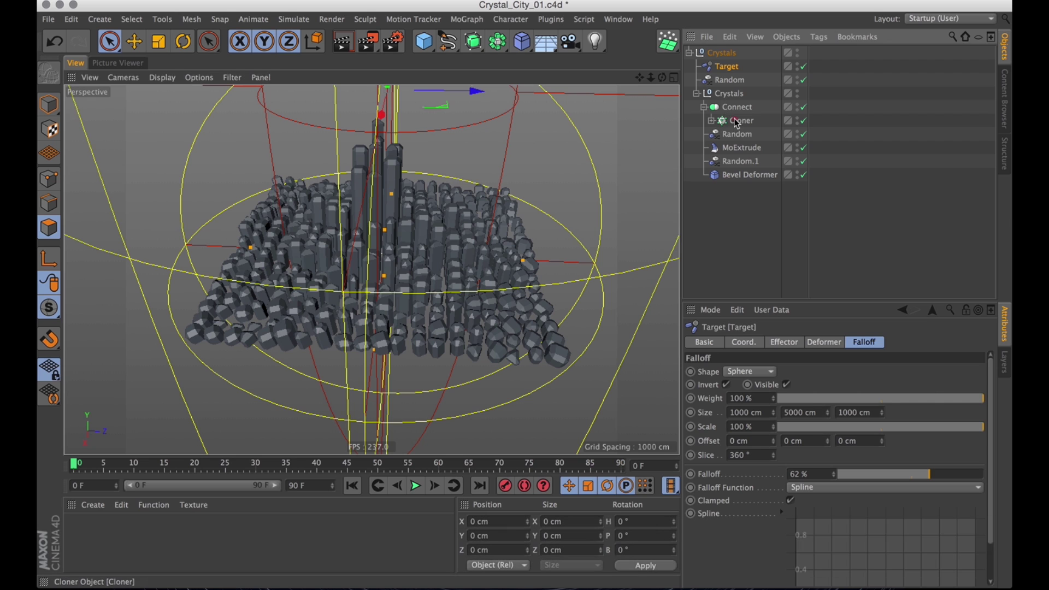
{"action": "left_click", "coordinate": [459, 16]}
{"action": "mouse_move", "coordinate": [481, 40]}
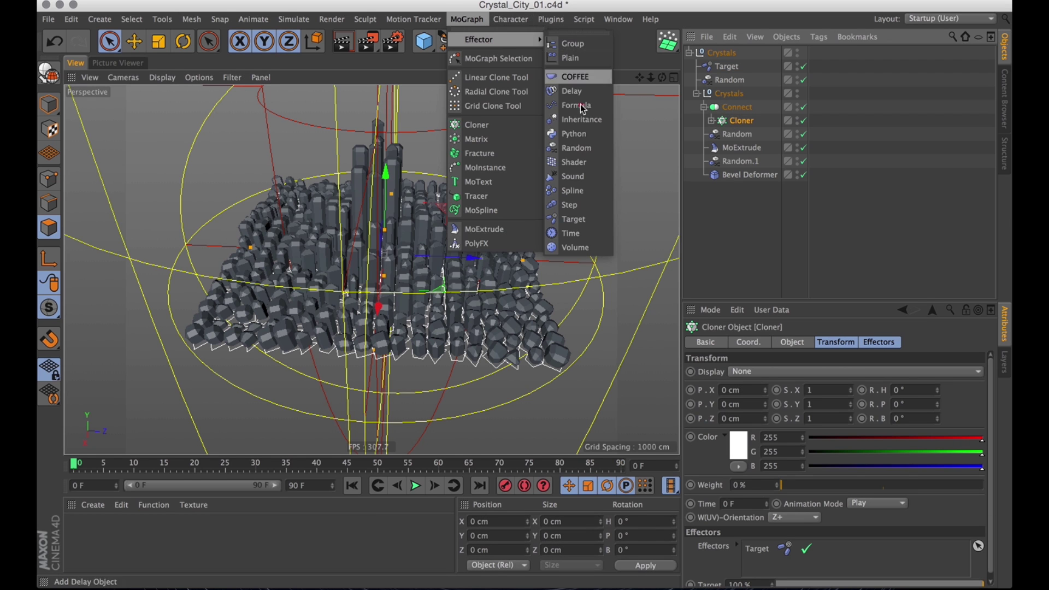
{"action": "left_click", "coordinate": [568, 146]}
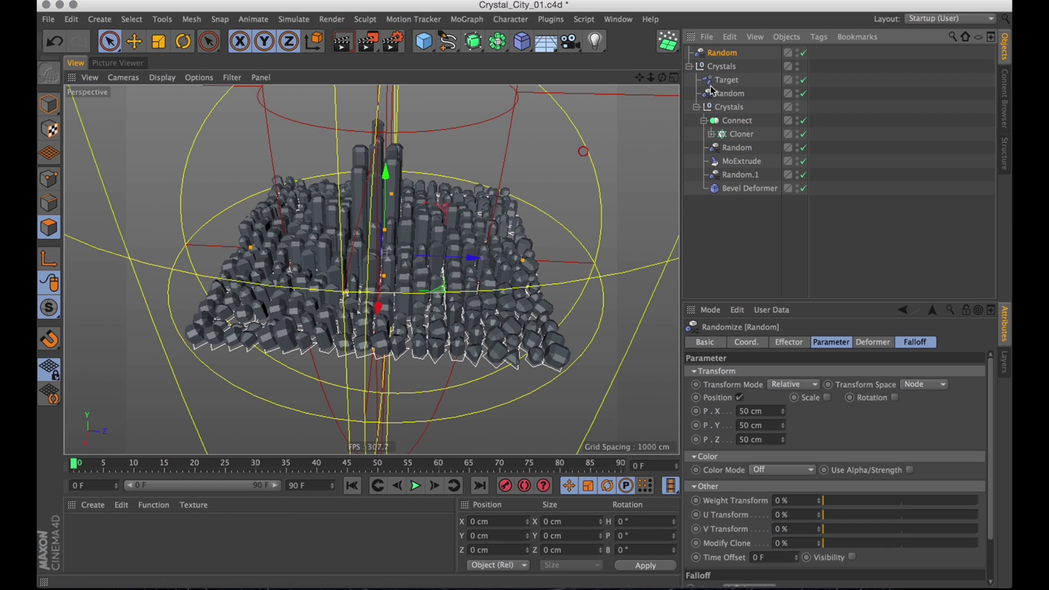
{"action": "double_click", "coordinate": [736, 72]}
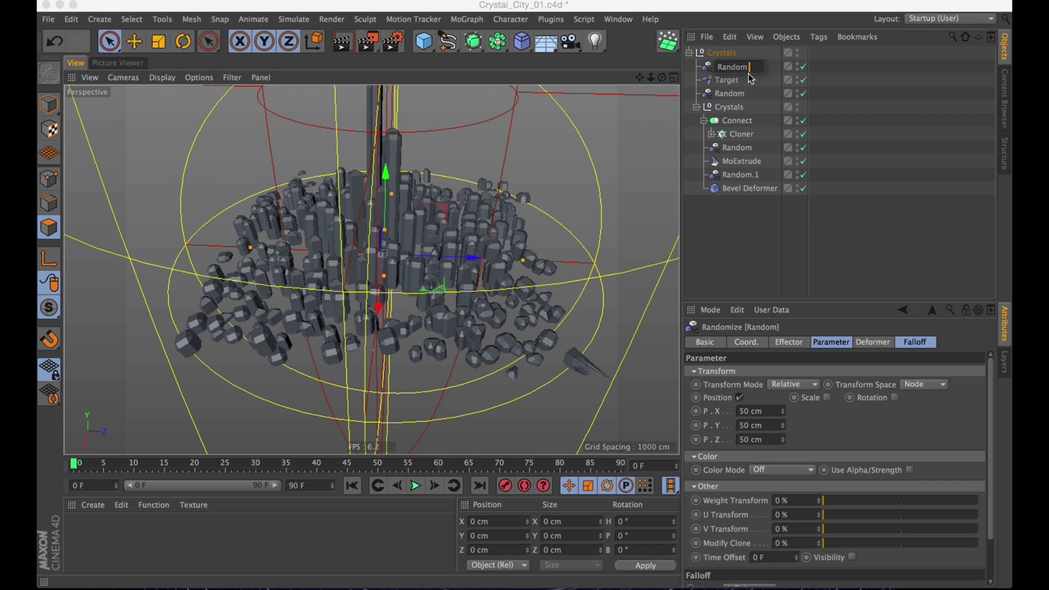
{"action": "type", "text": "P,S,R"}
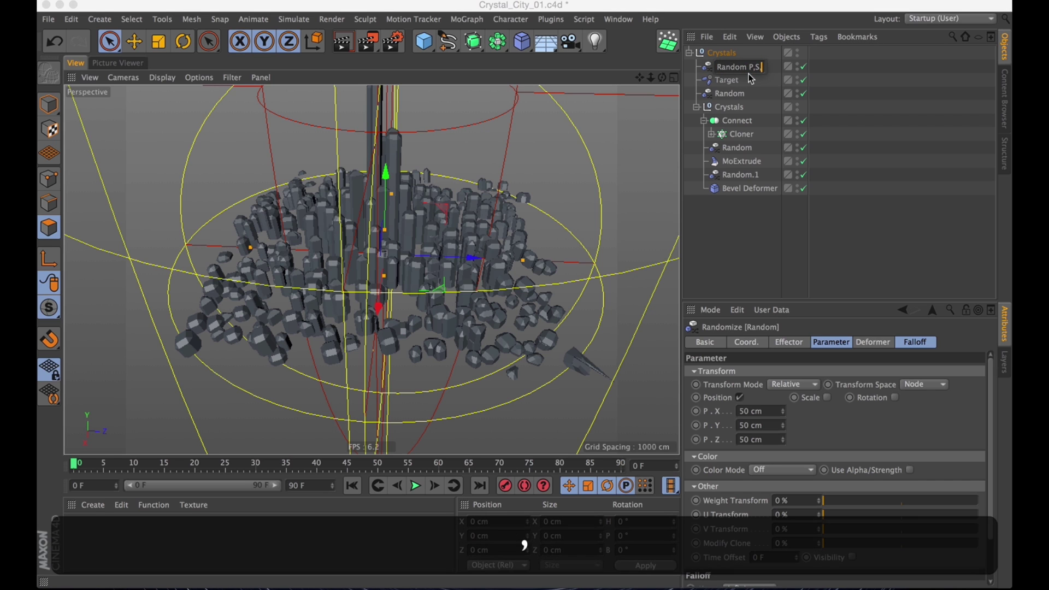
- Rename the older Random effector in the outer Crystals group as Extrude
{"action": "left_click", "coordinate": [730, 94]}
{"action": "double_click", "coordinate": [733, 97]}
{"action": "type", "text": "E"}
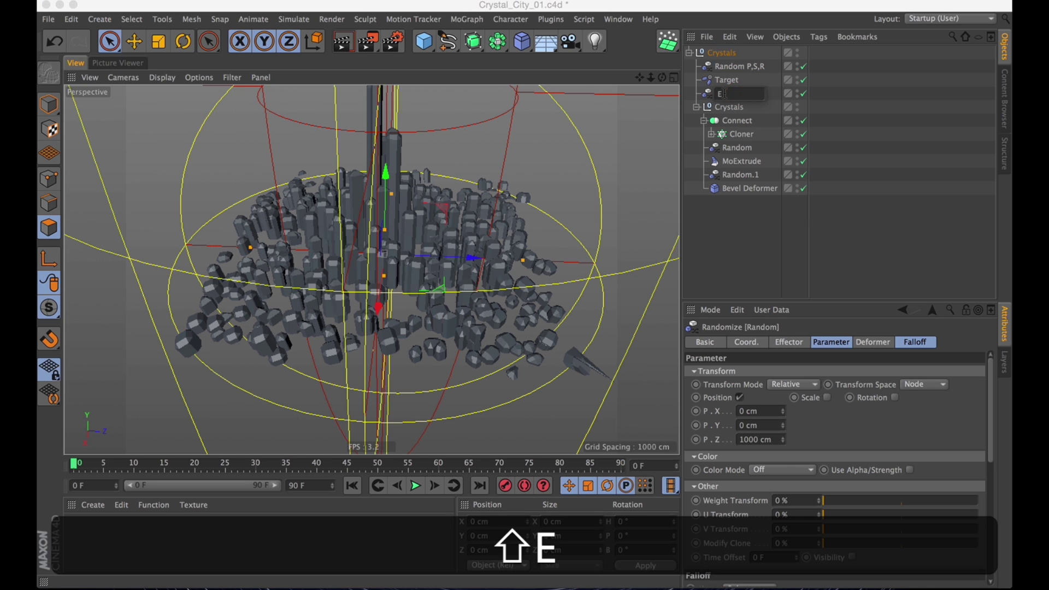
{"action": "type", "text": "Xtrude"}
{"action": "key", "text": "Return"}
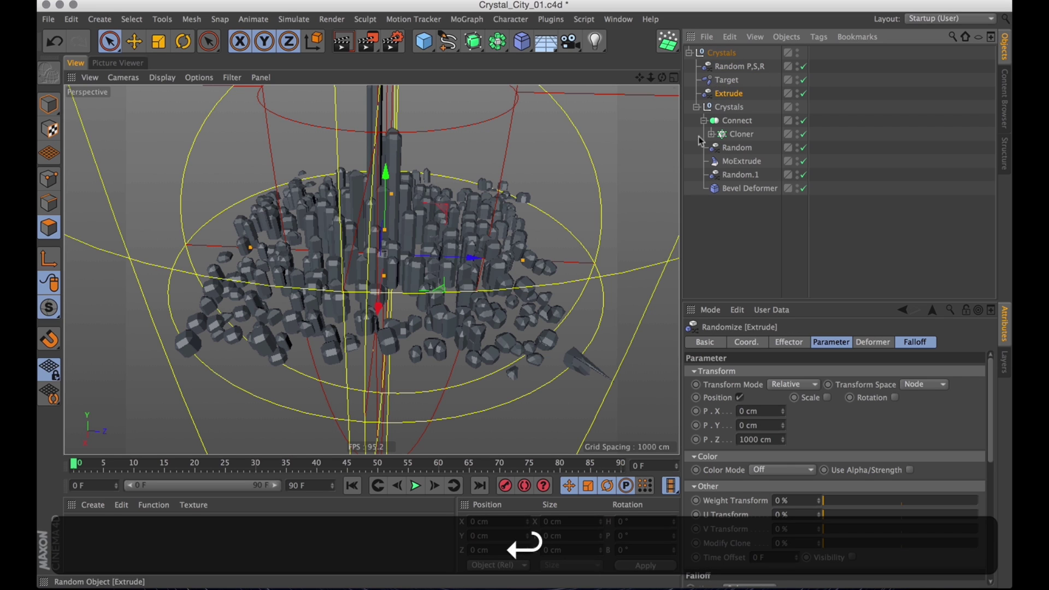
- Check the Cloner's effectors, collapse the inner Crystals group and set the P.Y of Random P,S,R to 0 cm
{"action": "left_click", "coordinate": [727, 135]}
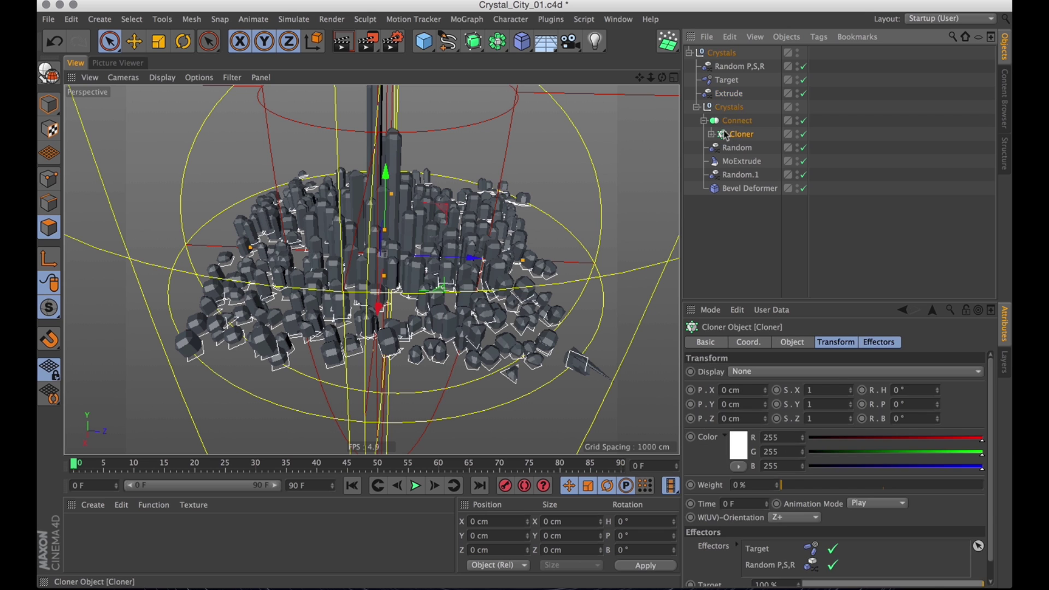
{"action": "left_click", "coordinate": [750, 67]}
{"action": "left_click", "coordinate": [697, 107]}
{"action": "left_click_drag", "start_coordinate": [768, 424], "coordinate": [651, 393]}
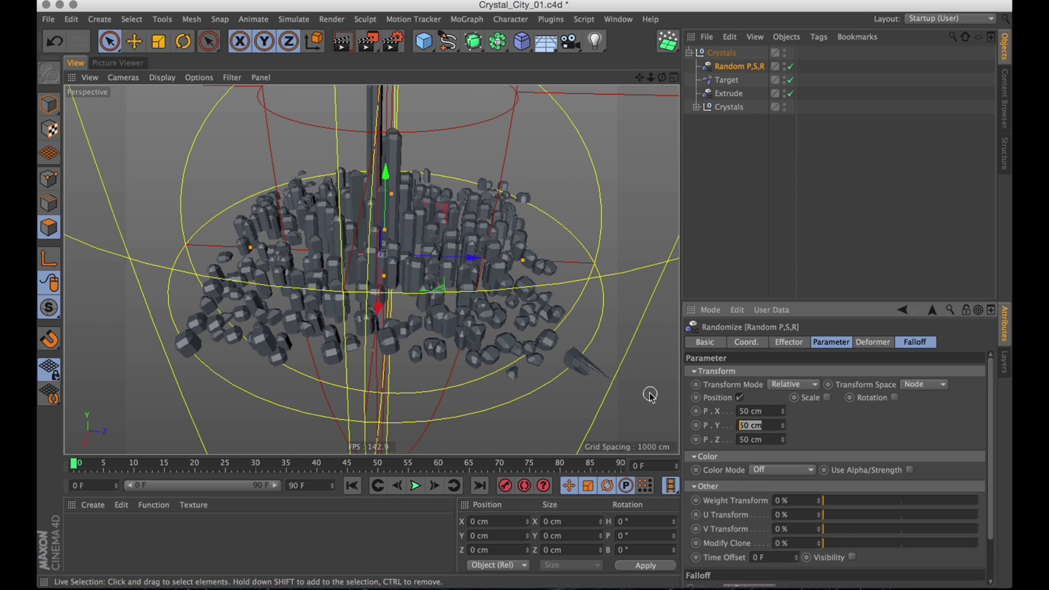
{"action": "type", "text": "0"}
{"action": "key", "text": "Return"}
- Set both P.X and P.Z of the Random P,S,R effector to 25 cm
{"action": "right_click_drag", "start_coordinate": [414, 315], "coordinate": [428, 312], "text": "alt"}
{"action": "left_click_drag", "start_coordinate": [429, 313], "coordinate": [467, 288], "text": "alt"}
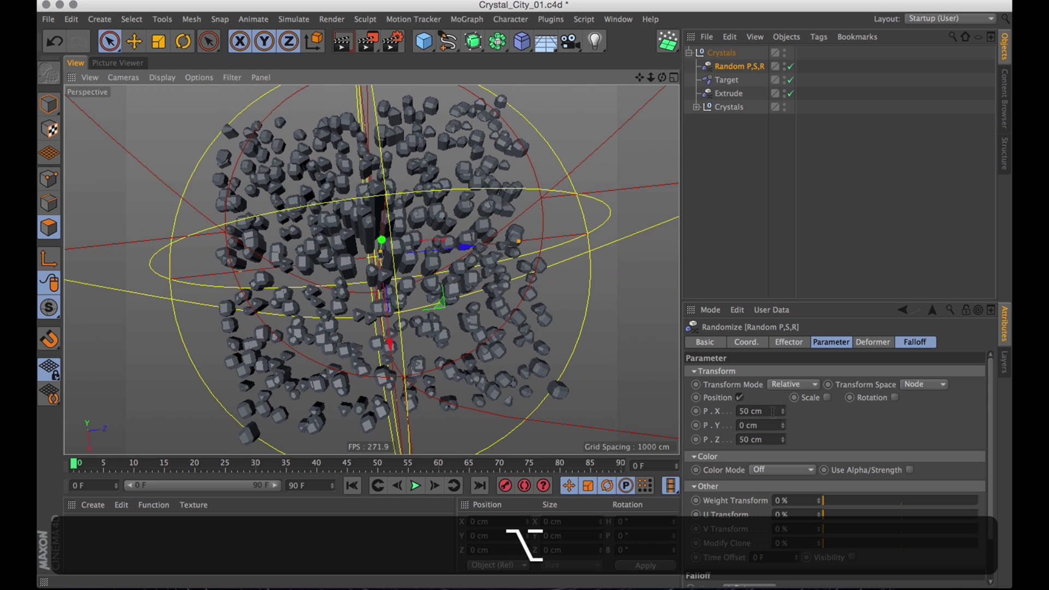
{"action": "left_click_drag", "start_coordinate": [768, 411], "coordinate": [716, 410]}
{"action": "type", "text": "25"}
{"action": "scroll", "coordinate": [760, 443], "scroll_direction": "down", "scroll_amount": 1}
{"action": "left_click", "coordinate": [762, 433]}
{"action": "type", "text": "25"}
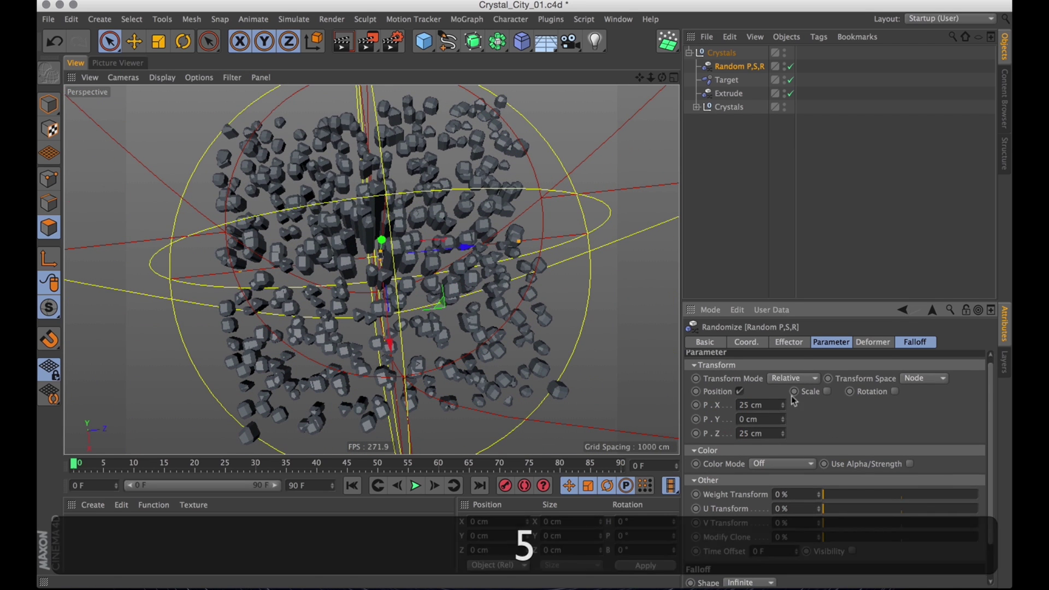
- Enable uniform scale variation on the Random P,S,R effector and set its Scale to 0.2
{"action": "key", "text": "Return"}
{"action": "left_click", "coordinate": [828, 392]}
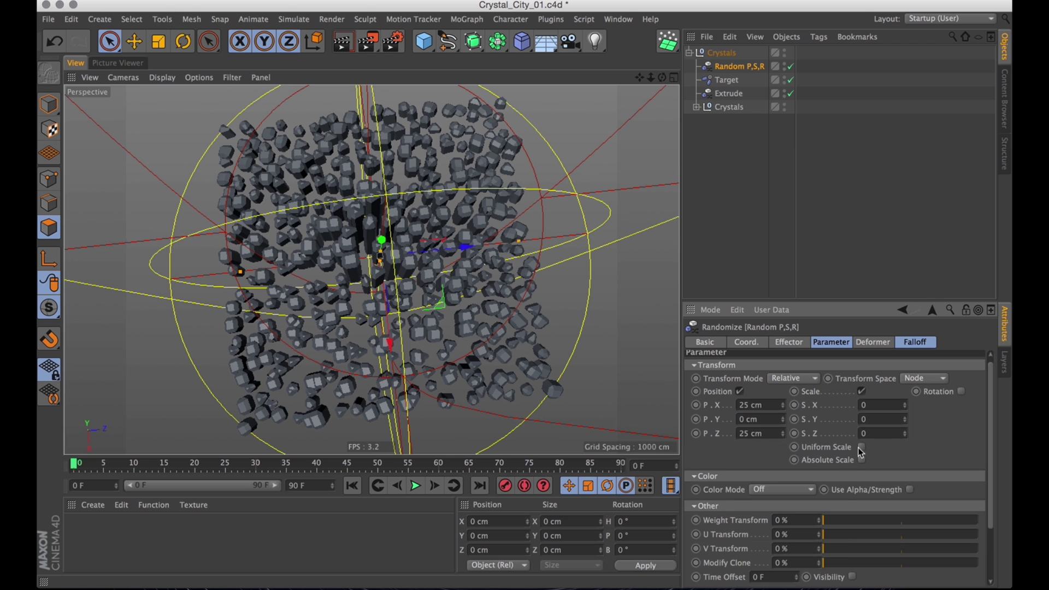
{"action": "left_click", "coordinate": [862, 447]}
{"action": "left_click", "coordinate": [884, 405]}
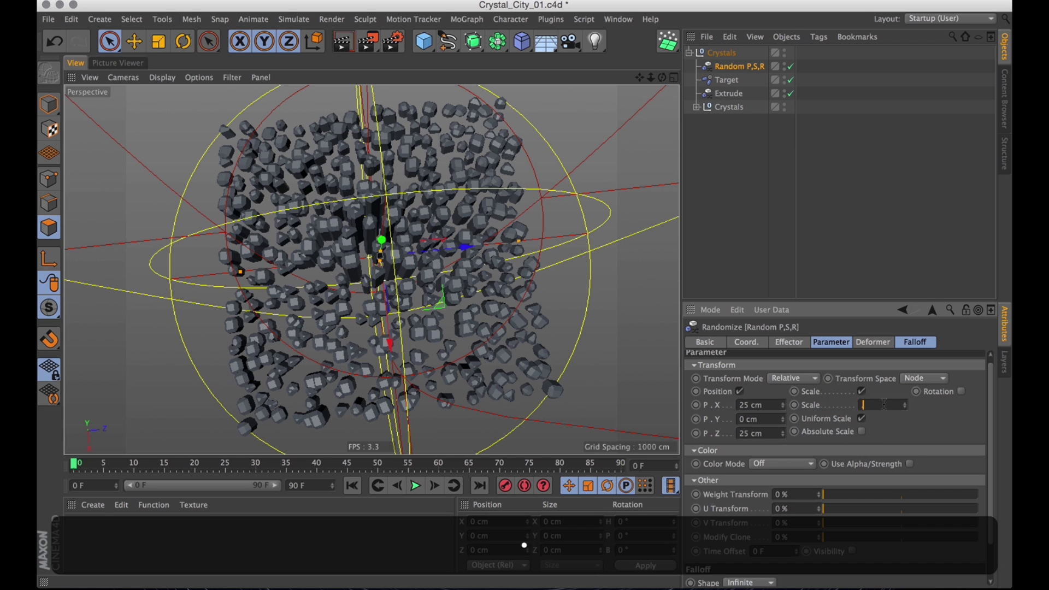
{"action": "mouse_move", "coordinate": [437, 289]}
{"action": "left_mouse_down", "text": "alt"}
{"action": "mouse_move", "coordinate": [433, 304]}
{"action": "mouse_move", "coordinate": [429, 277]}
{"action": "mouse_move", "coordinate": [430, 298]}
{"action": "left_mouse_up", "text": "alt"}
- Enable rotation on the Random P,S,R effector and set R.H, R.P and R.B to 25°
{"action": "left_click", "coordinate": [961, 391]}
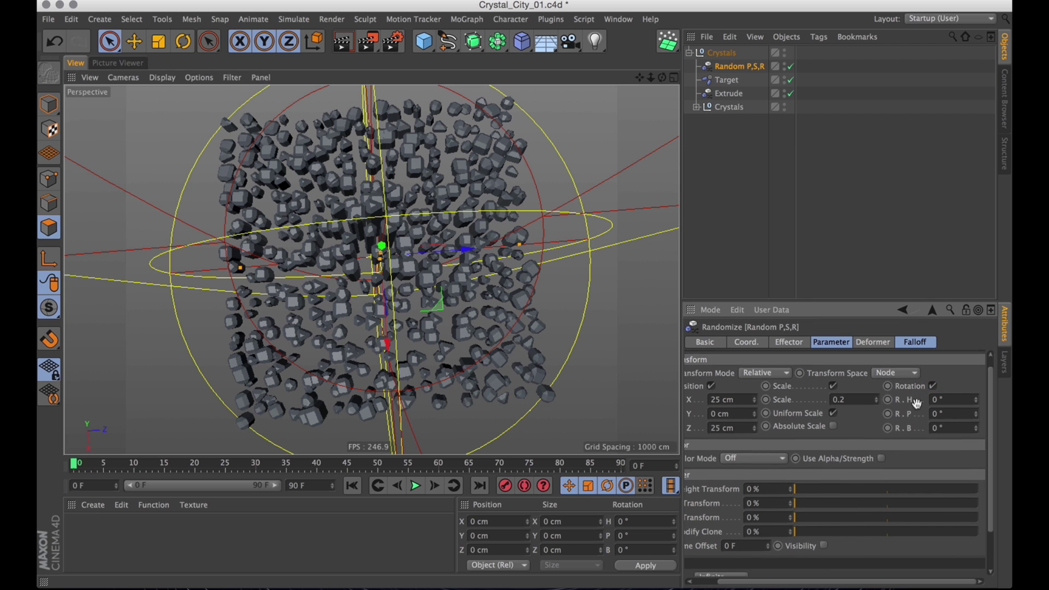
{"action": "type", "text": "25"}
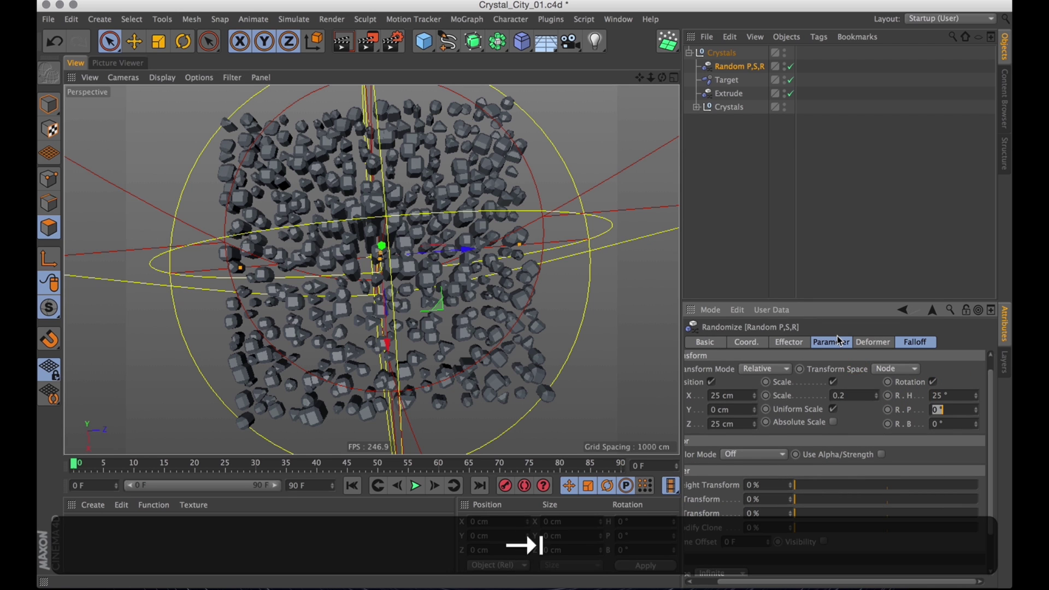
{"action": "key", "text": "Return"}
- Reduce the Random P,S,R effector's R.H, R.P and R.B rotation values to 15° each
{"action": "left_click_drag", "start_coordinate": [427, 249], "coordinate": [424, 114], "text": "alt"}
{"action": "right_click_drag", "start_coordinate": [363, 226], "coordinate": [406, 219], "text": "alt"}
{"action": "middle_click_drag", "start_coordinate": [405, 219], "coordinate": [409, 329], "text": "alt"}
{"action": "left_click_drag", "start_coordinate": [409, 329], "coordinate": [388, 299], "text": "alt"}
{"action": "left_click", "coordinate": [946, 396]}
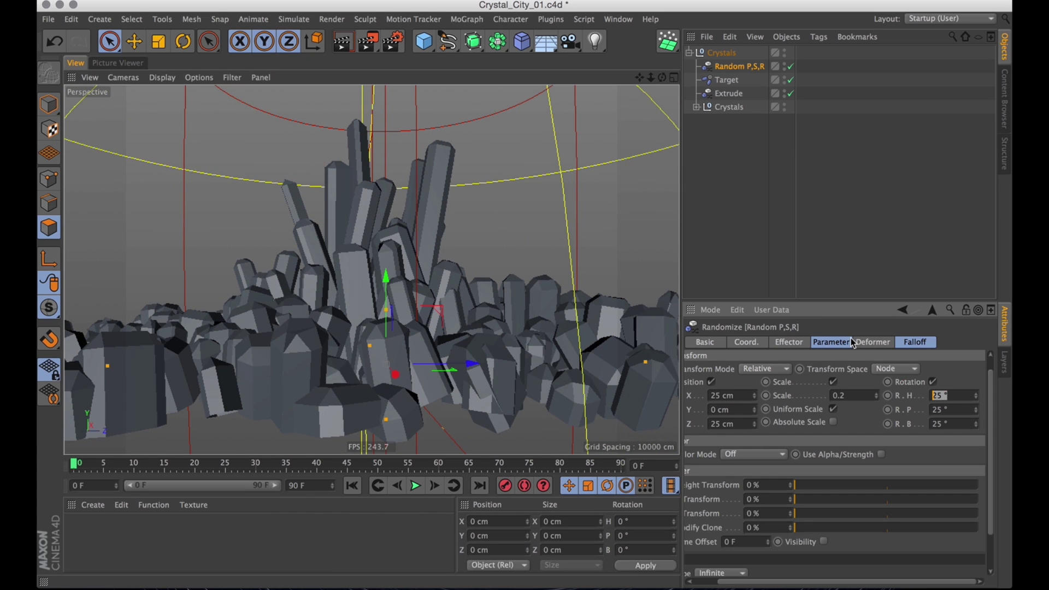
{"action": "type", "text": "11"}
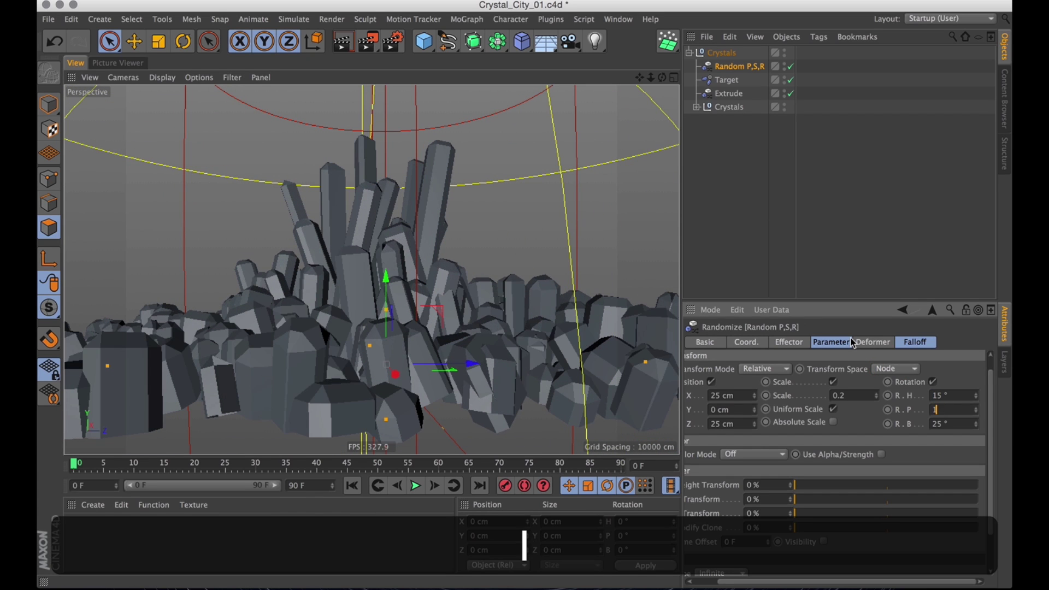
{"action": "type", "text": "15"}
{"action": "key", "text": "Return"}
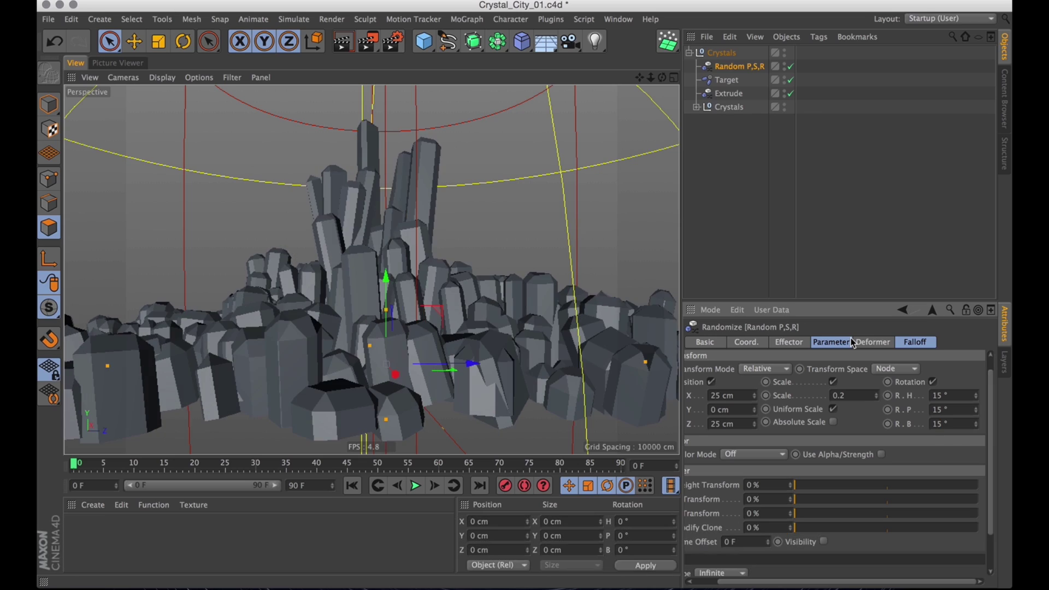
- Expand the inner Crystals group and set the Target effector's Falloff to 95%
{"action": "left_click_drag", "start_coordinate": [412, 215], "coordinate": [414, 312], "text": "alt"}
{"action": "right_click_drag", "start_coordinate": [413, 312], "coordinate": [372, 329], "text": "alt"}
{"action": "left_click_drag", "start_coordinate": [371, 329], "coordinate": [378, 270], "text": "alt"}
{"action": "left_click", "coordinate": [696, 107]}
{"action": "left_click", "coordinate": [730, 80]}
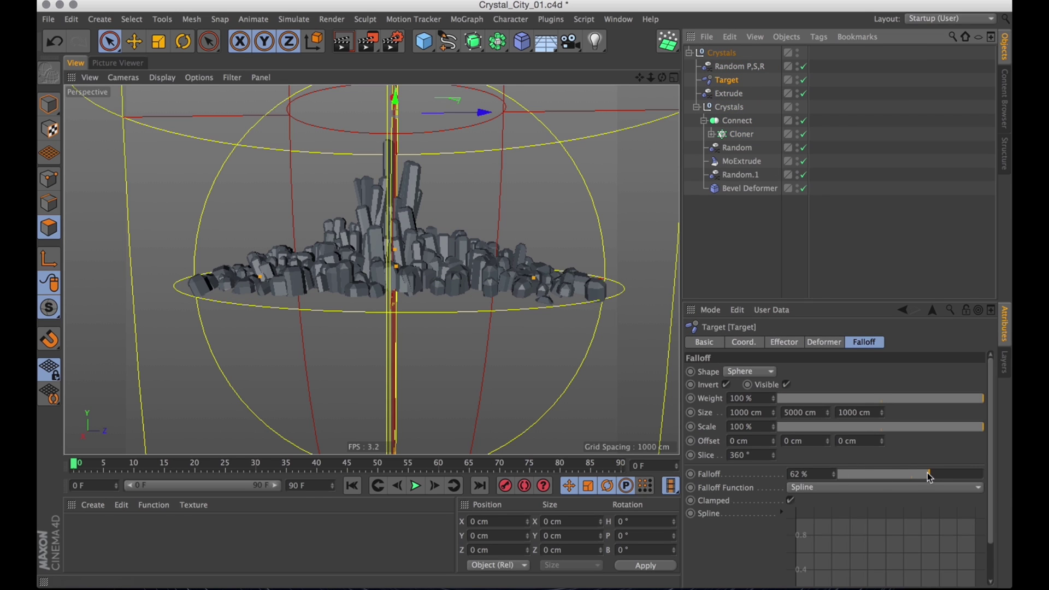
{"action": "left_click_drag", "start_coordinate": [931, 477], "coordinate": [981, 480]}
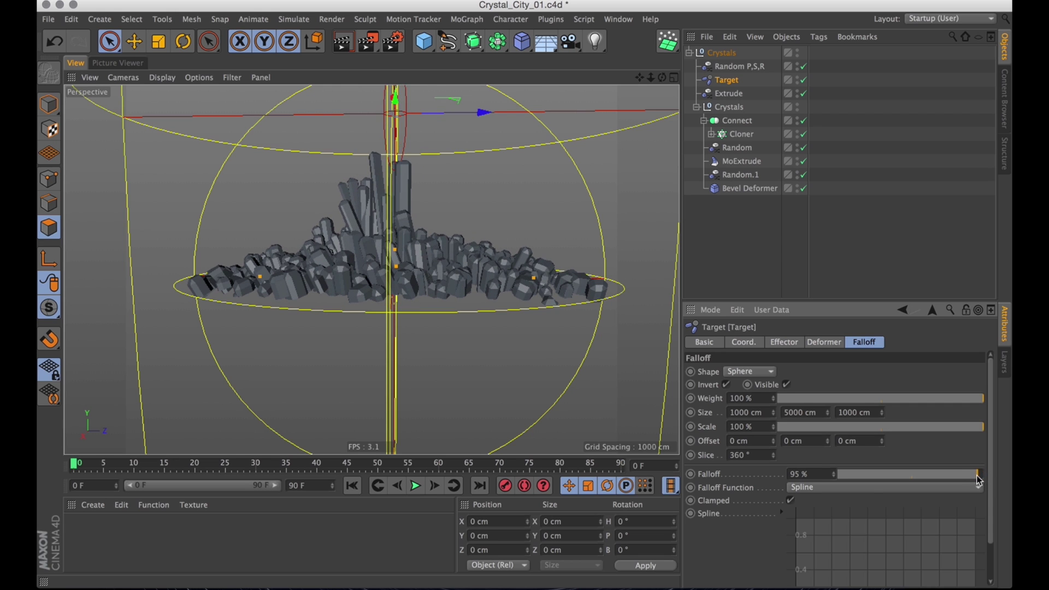
{"action": "type", "text": "95"}
{"action": "key", "text": "Return"}
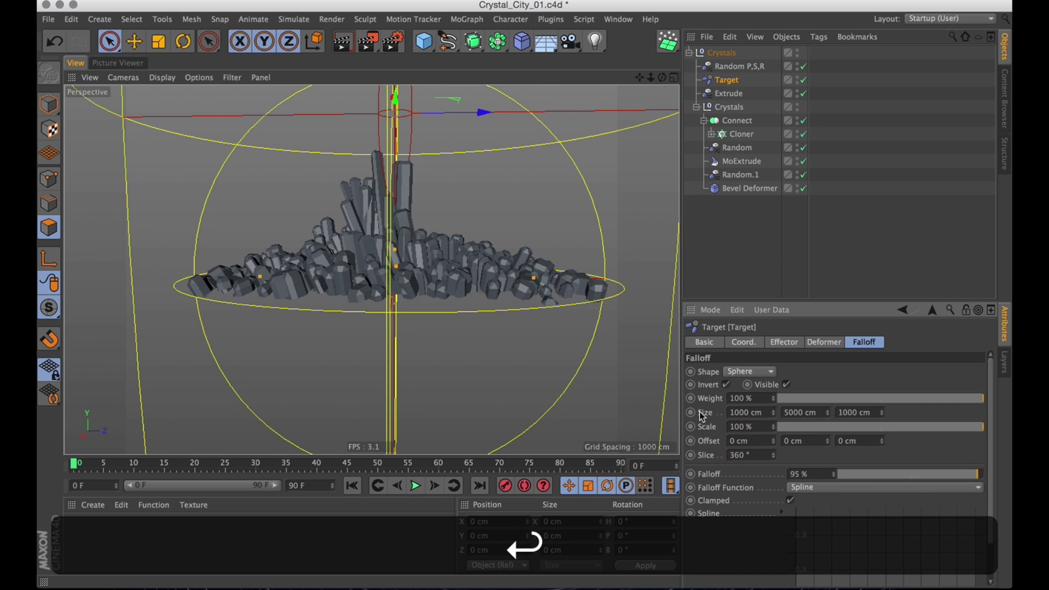
- Examine the tilt and distribution of the crystals from several angles
{"action": "left_click_drag", "start_coordinate": [403, 235], "coordinate": [445, 387], "text": "alt"}
{"action": "right_click_drag", "start_coordinate": [407, 188], "coordinate": [440, 167], "text": "alt"}
{"action": "left_click_drag", "start_coordinate": [442, 168], "coordinate": [628, 355], "text": "alt"}
{"action": "right_click_drag", "start_coordinate": [627, 356], "coordinate": [465, 344], "text": "alt"}
{"action": "middle_click_drag", "start_coordinate": [465, 344], "coordinate": [441, 318], "text": "alt"}
{"action": "right_click_drag", "start_coordinate": [441, 319], "coordinate": [467, 301], "text": "alt"}
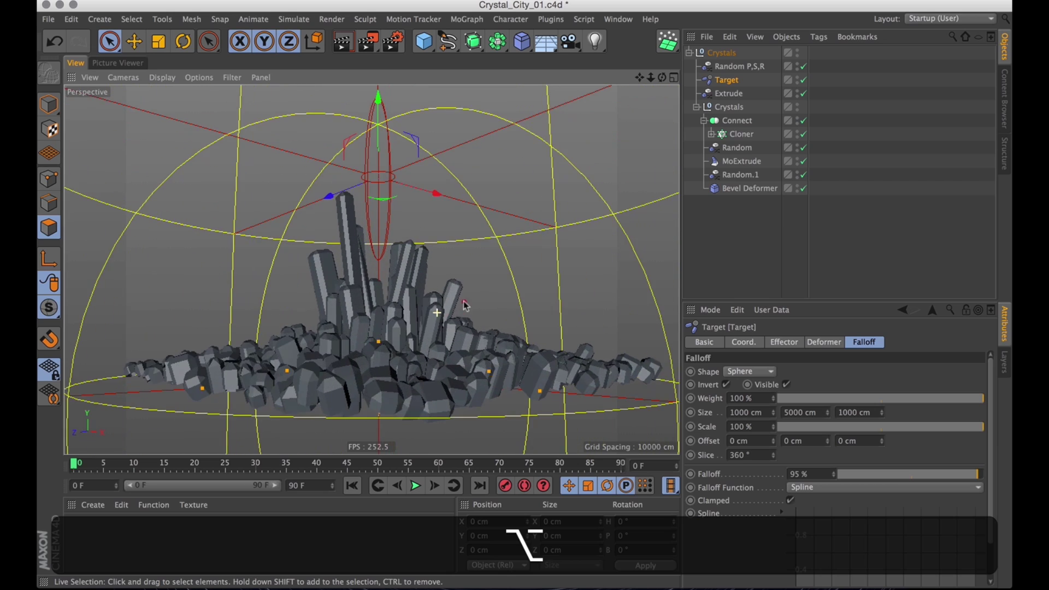
{"action": "middle_click_drag", "start_coordinate": [468, 301], "coordinate": [457, 351], "text": "alt"}
{"action": "left_click_drag", "start_coordinate": [458, 351], "coordinate": [460, 349], "text": "alt"}
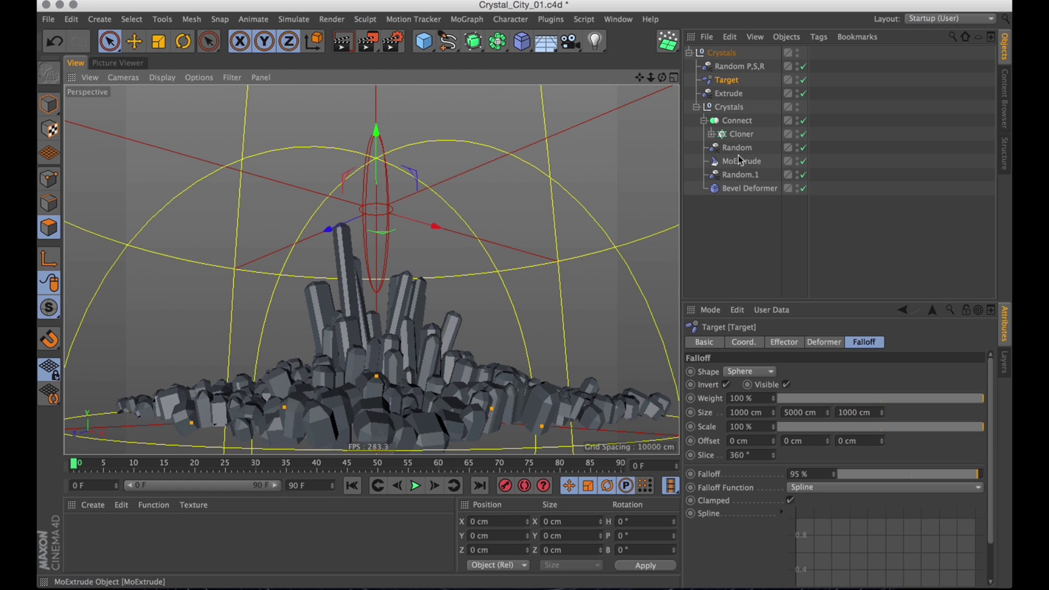
- Collapse the inner Crystals group and set the Extrude effector's Minimum to 25%
{"action": "left_click", "coordinate": [735, 94]}
{"action": "left_click", "coordinate": [697, 107]}
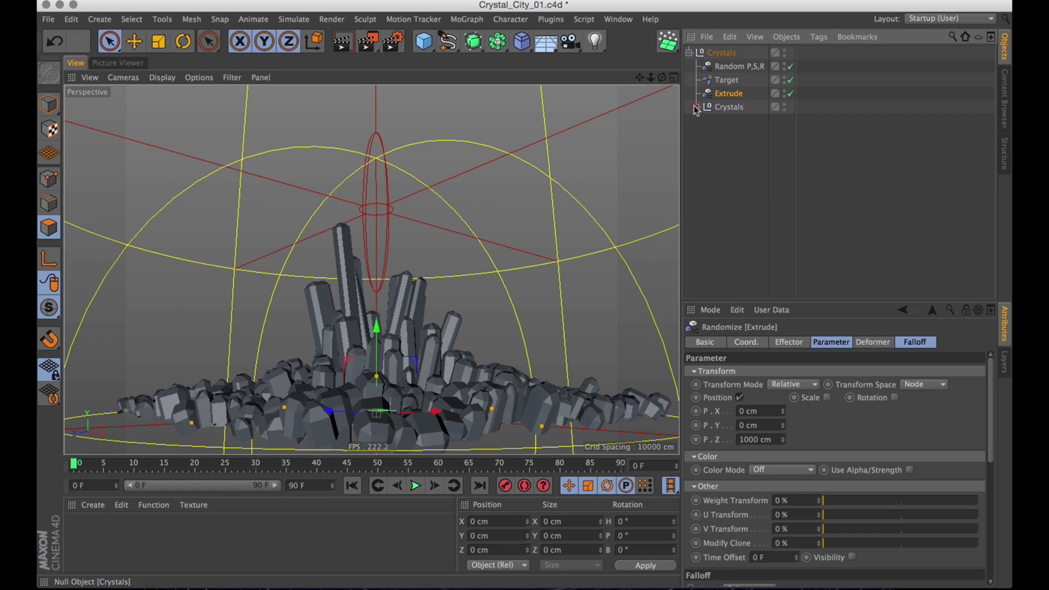
{"action": "left_click", "coordinate": [787, 342]}
{"action": "left_click_drag", "start_coordinate": [909, 433], "coordinate": [913, 430]}
{"action": "double_click", "coordinate": [760, 430]}
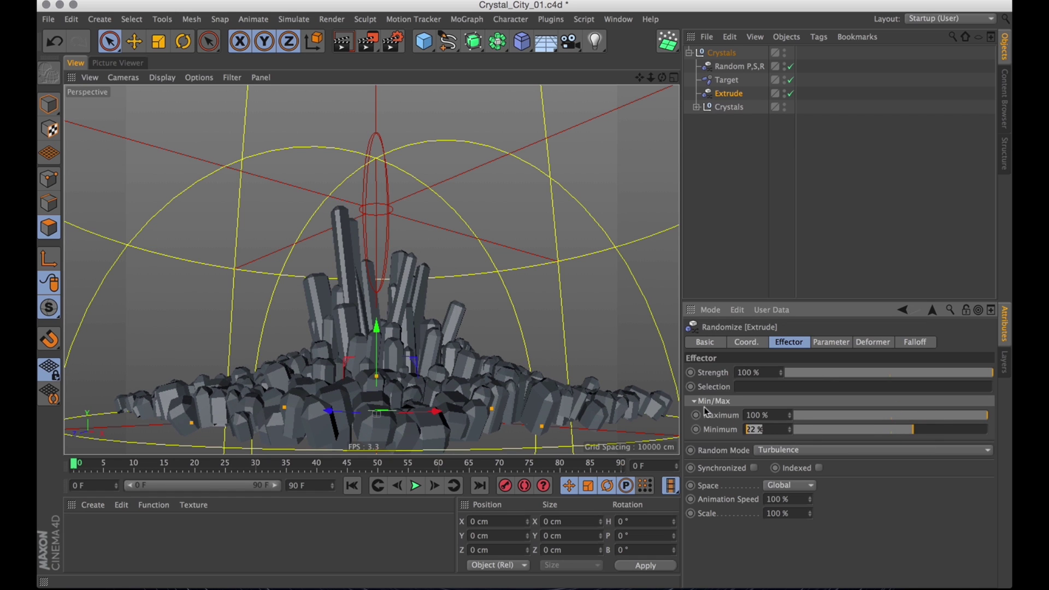
{"action": "type", "text": "25"}
{"action": "key", "text": "Return"}
- Set the Extrude effector's P.Z position to 1250 cm
{"action": "left_click", "coordinate": [831, 343]}
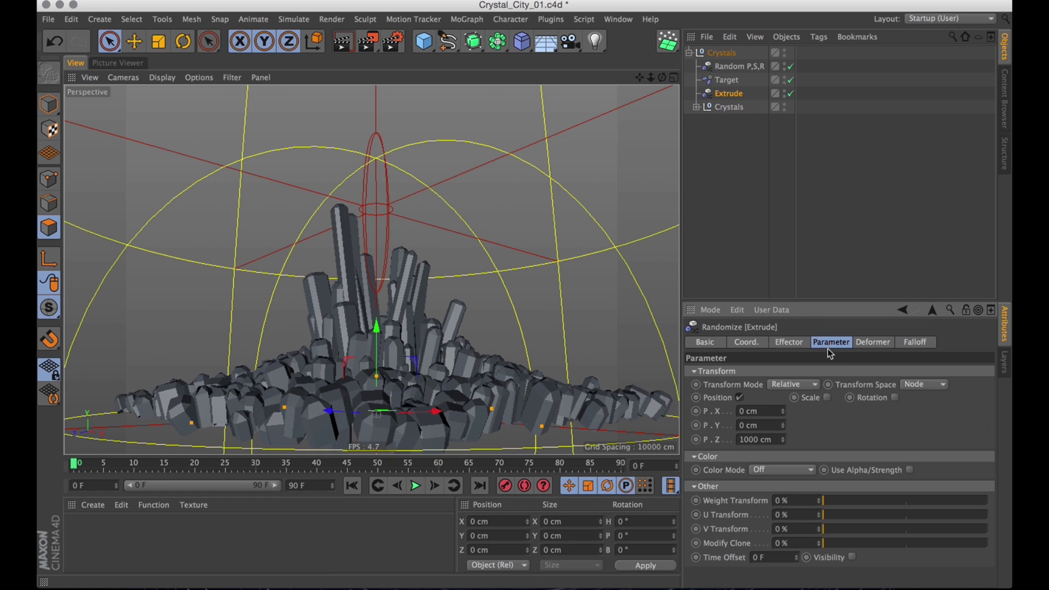
{"action": "type", "text": "125"}
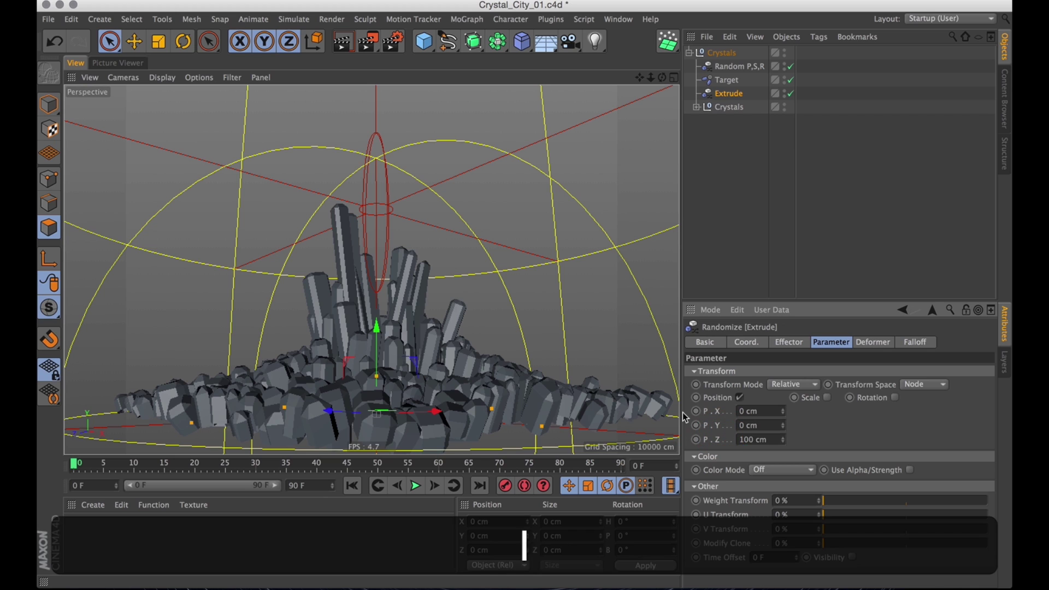
{"action": "key", "text": "Return"}
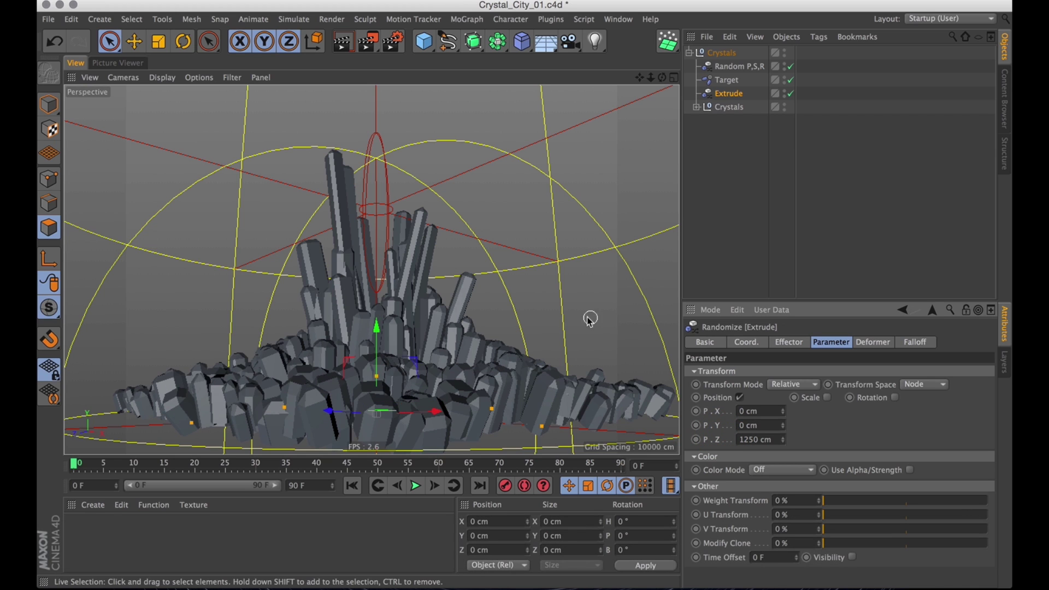
- Slightly shift the lower point of the Extrude effector's falloff spline, undo the excess adjustment and deselect the effector
{"action": "left_click", "coordinate": [901, 341]}
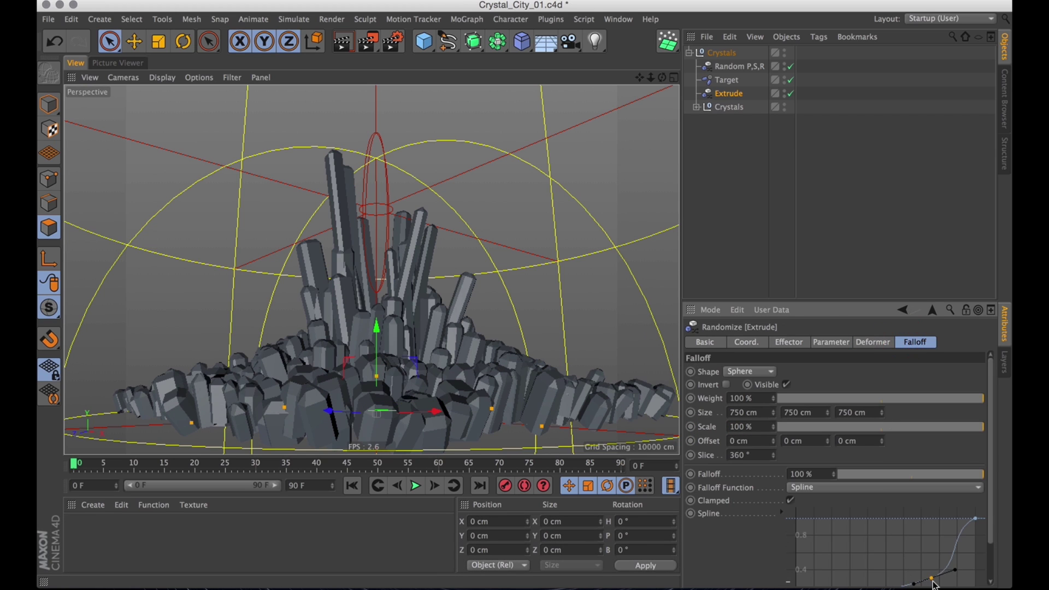
{"action": "left_click_drag", "start_coordinate": [922, 580], "coordinate": [912, 584]}
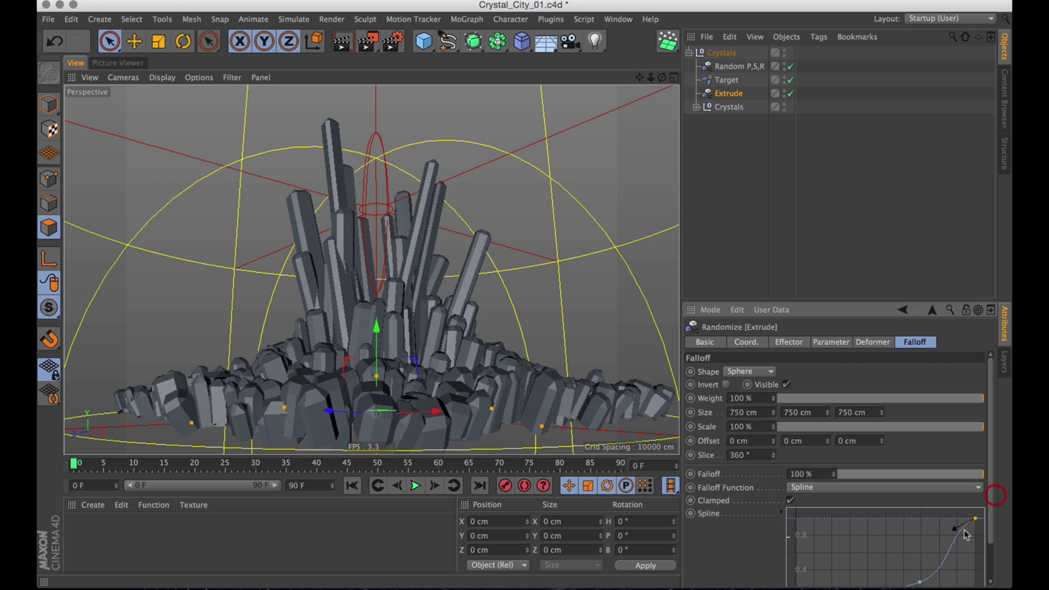
{"action": "mouse_move", "coordinate": [920, 577]}
{"action": "left_mouse_down"}
{"action": "mouse_move", "coordinate": [910, 573]}
{"action": "mouse_move", "coordinate": [931, 588]}
{"action": "left_mouse_up"}
{"action": "key", "text": "super+z"}
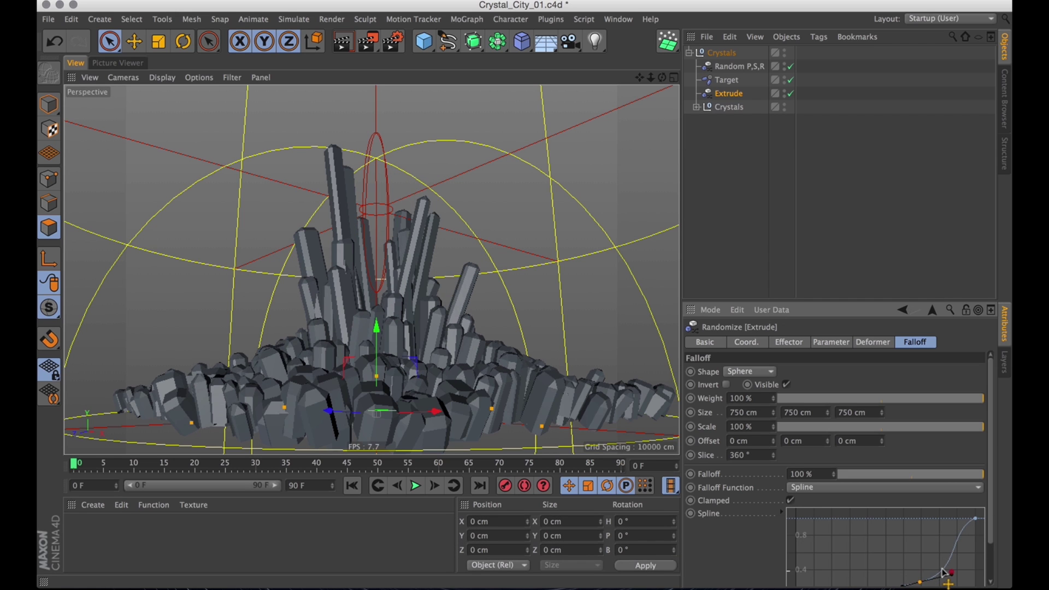
{"action": "left_click", "coordinate": [756, 164]}
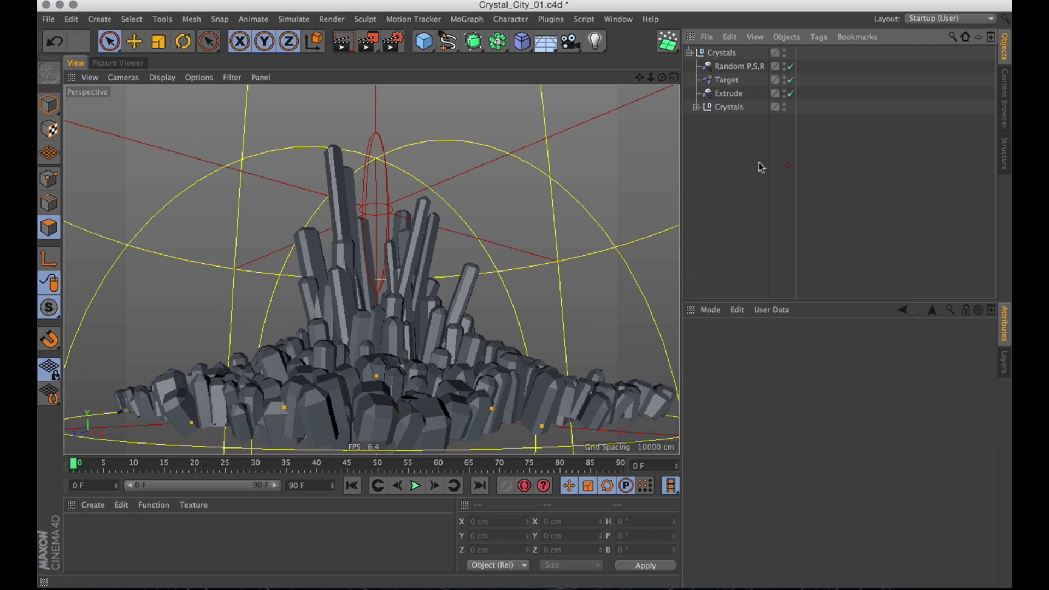
- Add an Omni light and move it up and well to one side of the crystals
{"action": "left_click_drag", "start_coordinate": [481, 183], "coordinate": [449, 317], "text": "alt"}
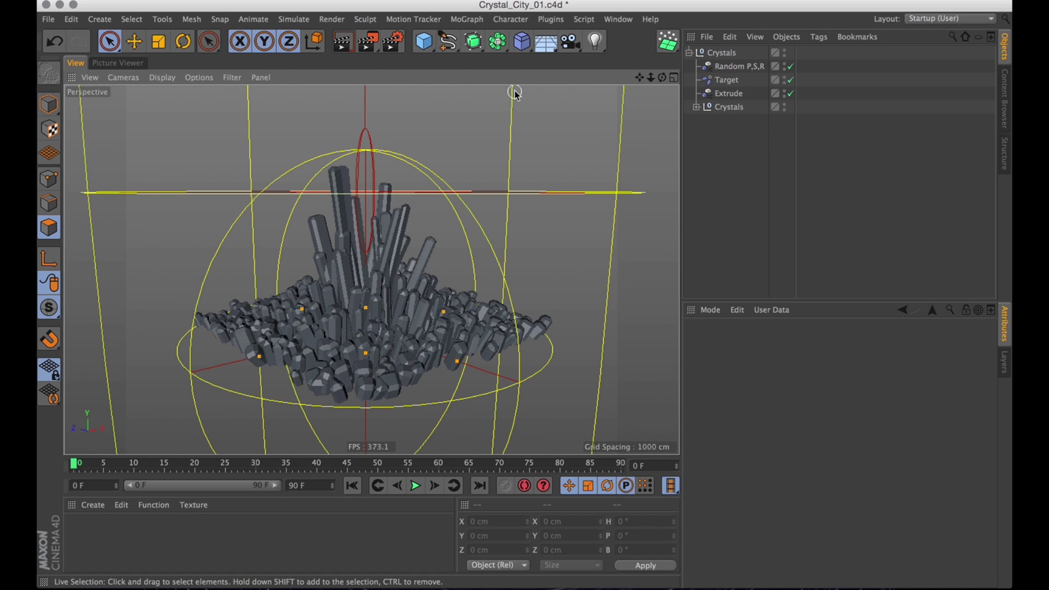
{"action": "left_click", "coordinate": [597, 43]}
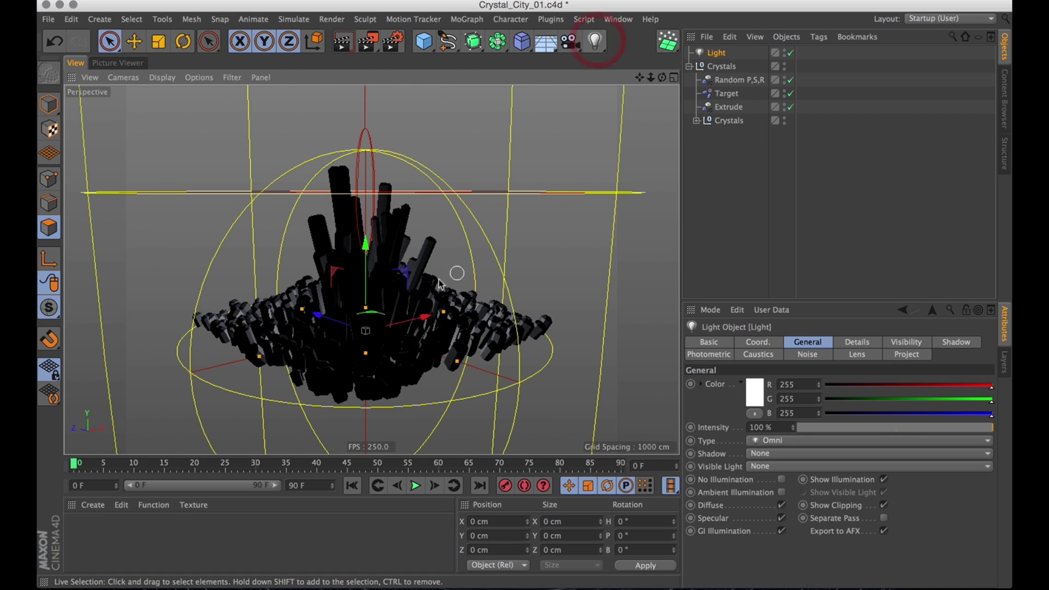
{"action": "left_click_drag", "start_coordinate": [409, 265], "coordinate": [104, 44]}
- Render the perspective view from a lower angle to check the light on the crystals
{"action": "left_click_drag", "start_coordinate": [355, 251], "coordinate": [422, 116], "text": "alt"}
{"action": "middle_click_drag", "start_coordinate": [421, 117], "coordinate": [432, 246], "text": "alt"}
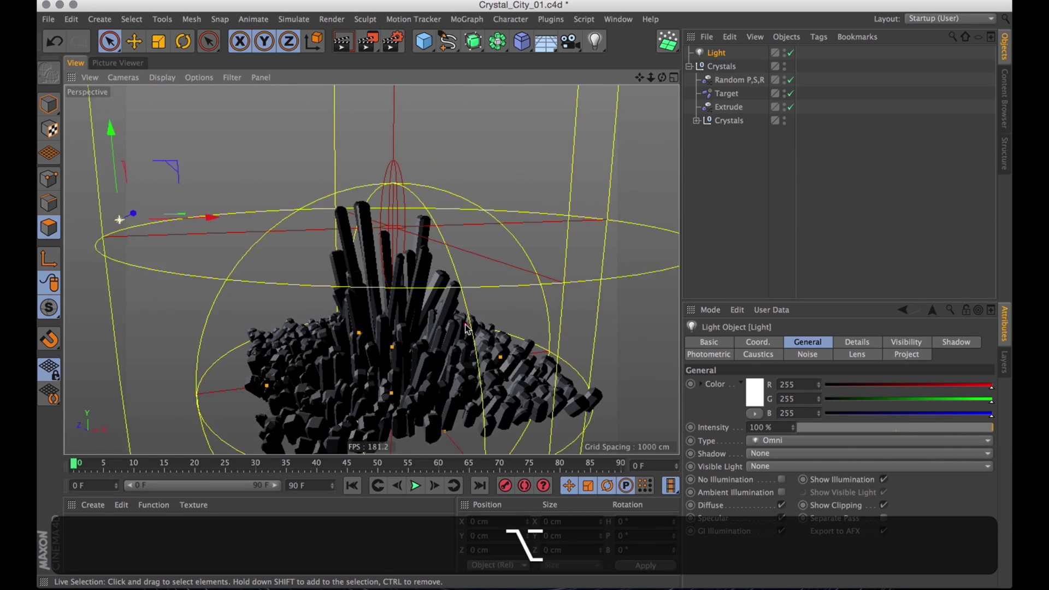
{"action": "left_click_drag", "start_coordinate": [438, 328], "coordinate": [469, 297], "text": "alt"}
{"action": "key", "text": "alt+super+r"}
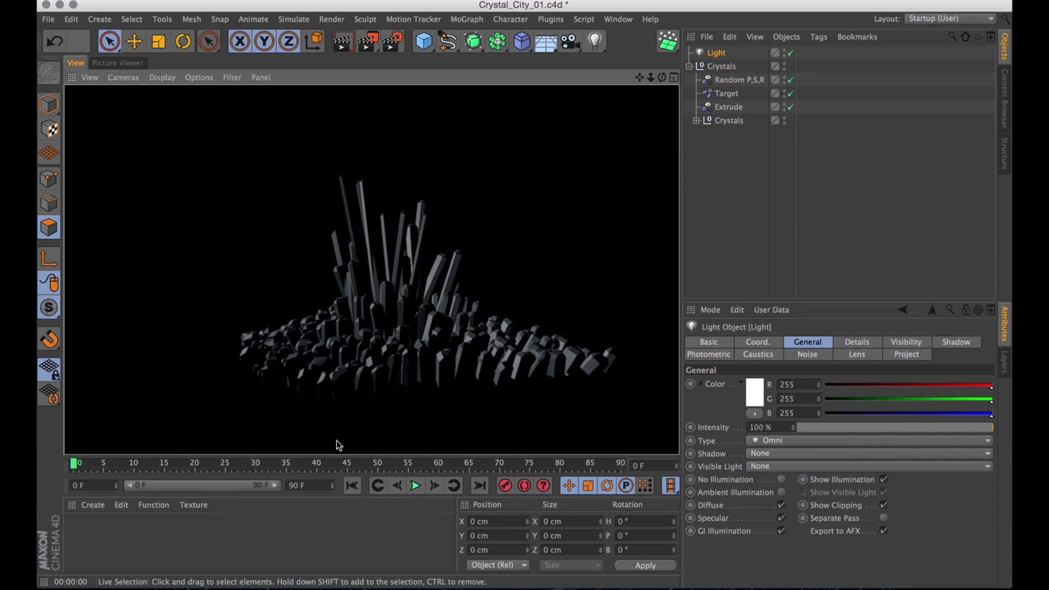